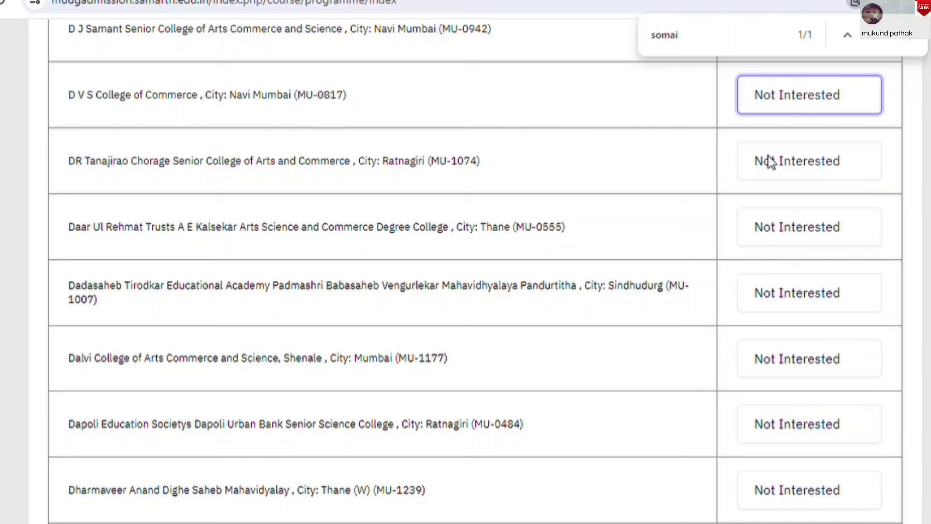
pyautogui.press('Down')
pyautogui.press('Tab')
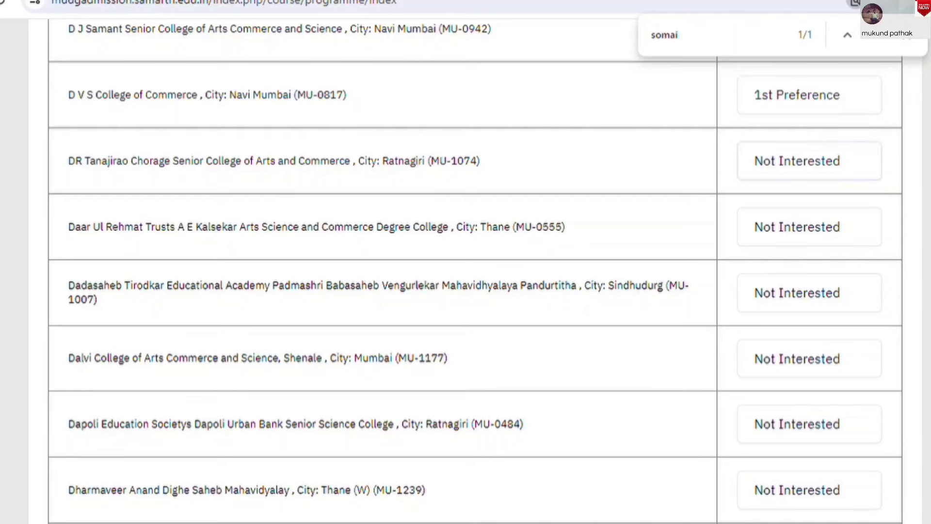
pyautogui.hotkey('shift', 'Tab')
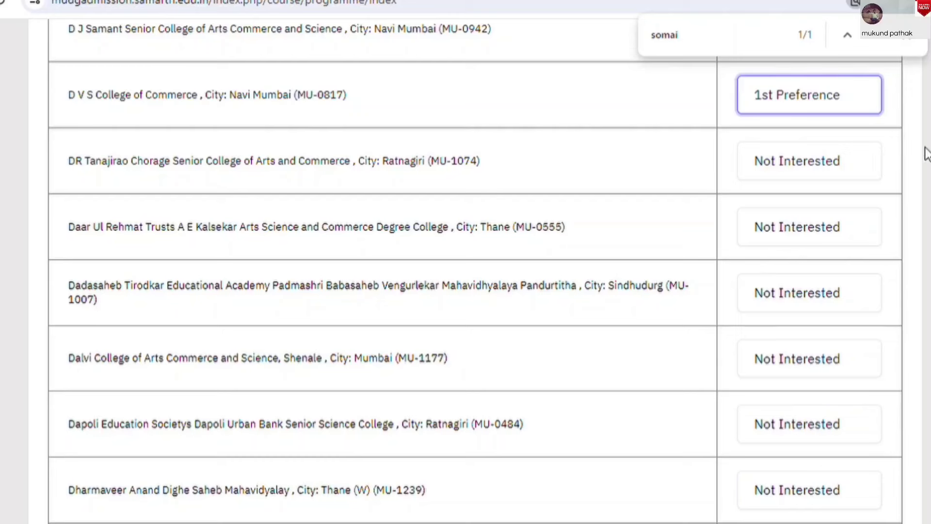
pyautogui.press('Up')
pyautogui.moveTo(784, 101); pyautogui.dragTo(68, 24)
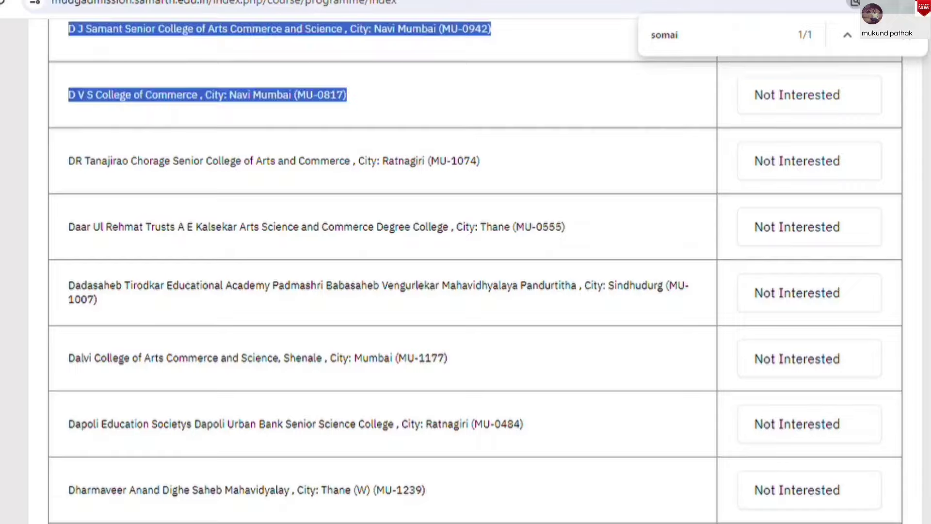
# - Leave the college preference list without proceeding and return to the applicant's home dashboard
pyautogui.scroll(-10, 465, 272)
pyautogui.scroll(-20, 466, 271)
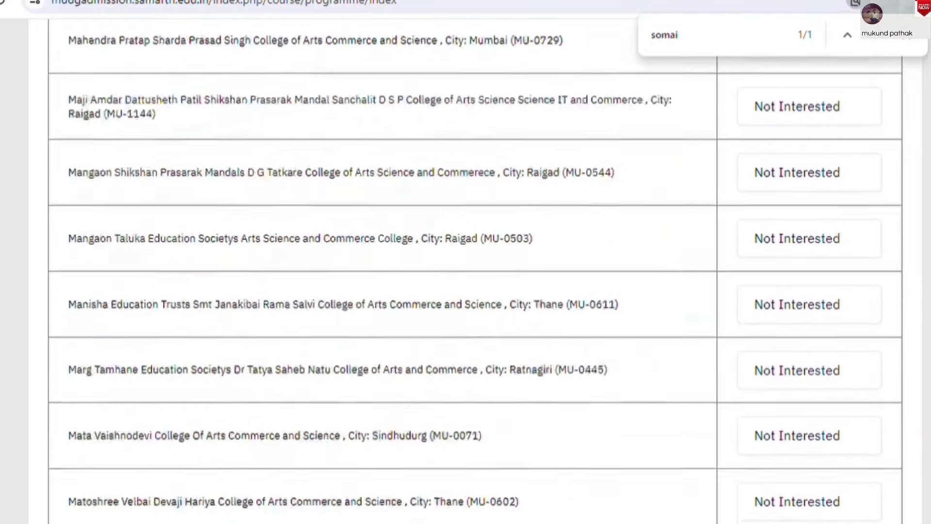
pyautogui.scroll(-20, 465, 272)
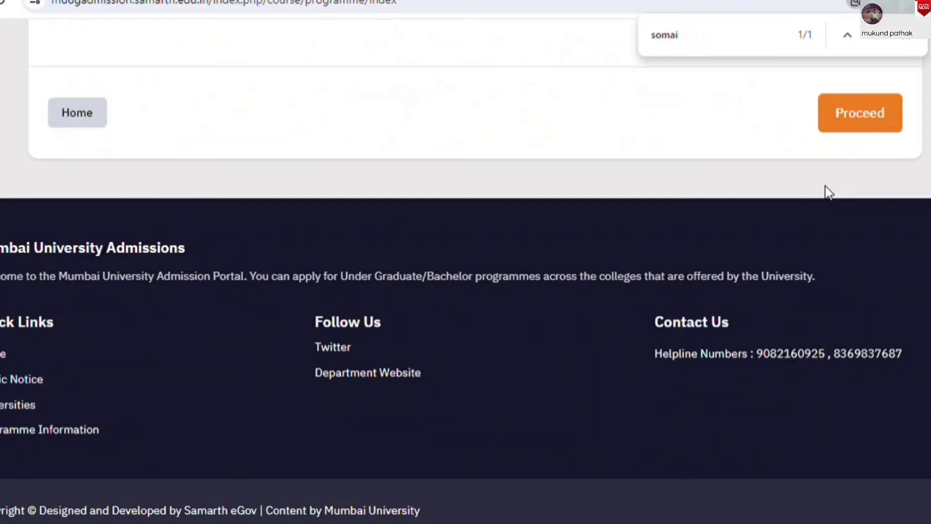
pyautogui.scroll(3, 828, 192)
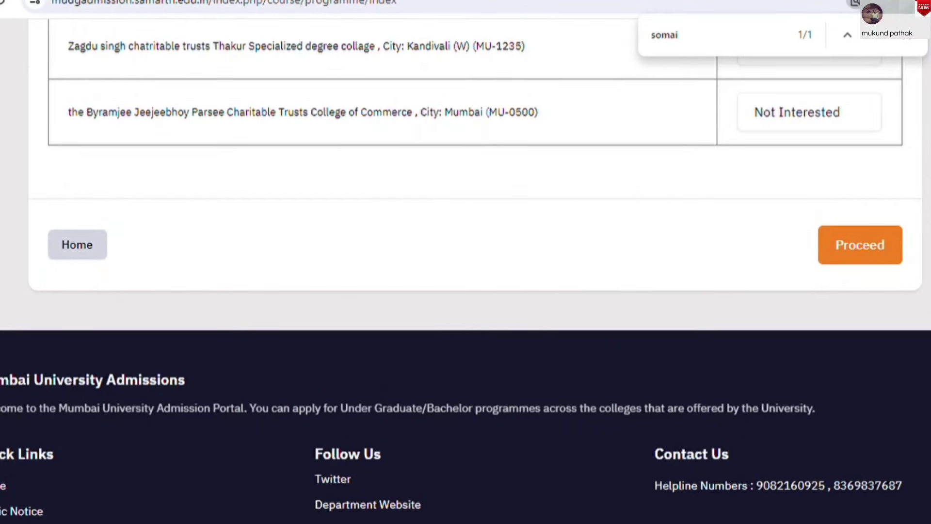
pyautogui.scroll(2, 466, 272)
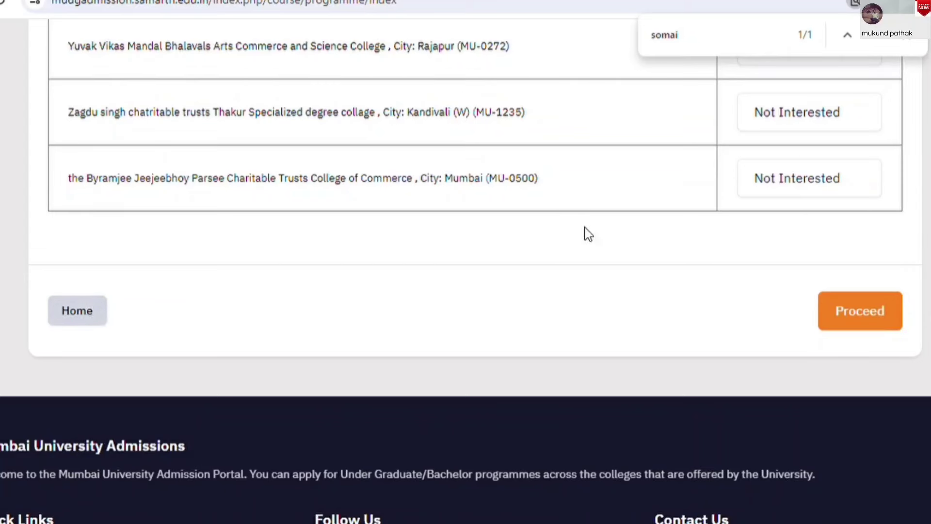
pyautogui.click(82, 320)
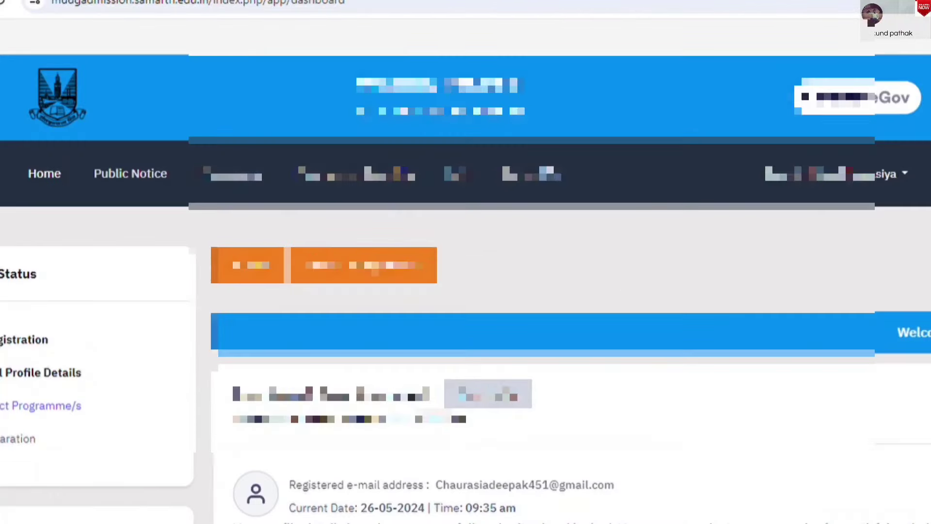
# - Examine the Programme Applications table on the dashboard, comparing the two programme names and checking the status and action columns
pyautogui.scroll(-3, 465, 291)
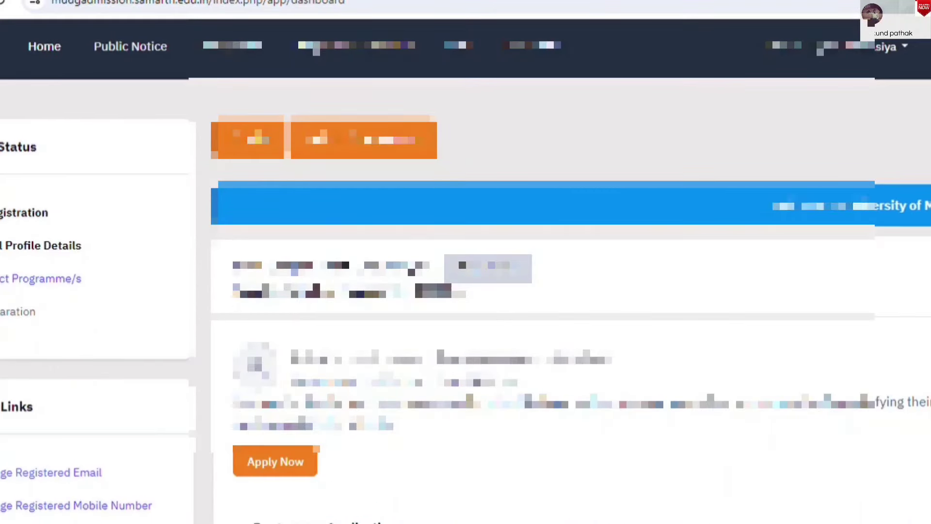
pyautogui.scroll(-6, 466, 291)
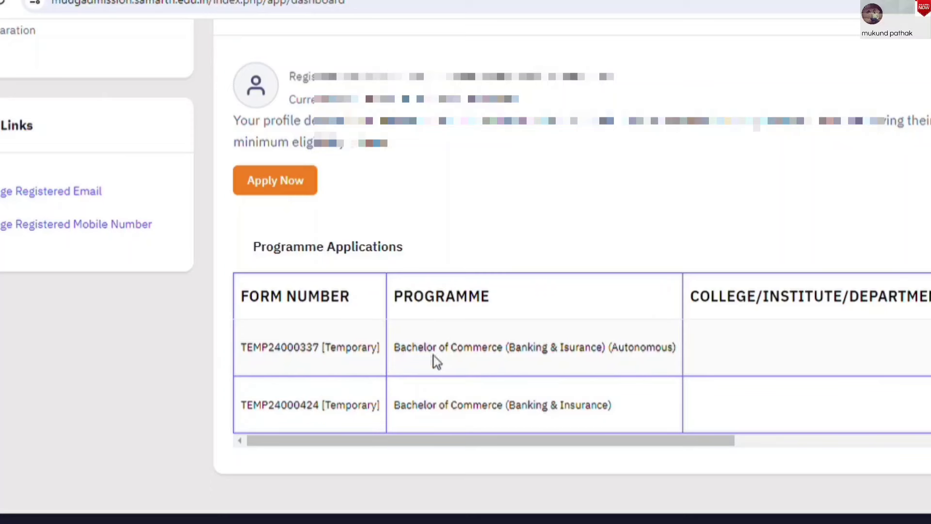
pyautogui.moveTo(395, 356); pyautogui.dragTo(639, 356)
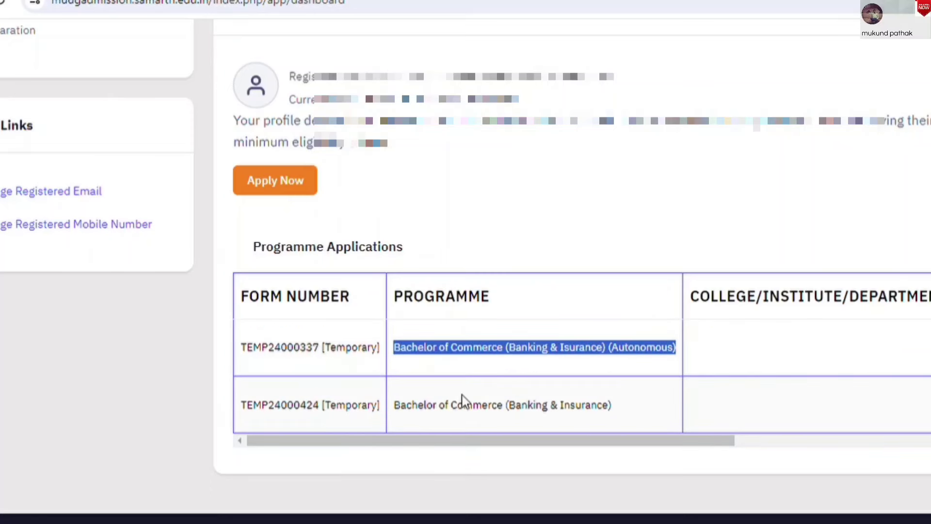
pyautogui.moveTo(392, 407); pyautogui.dragTo(613, 406)
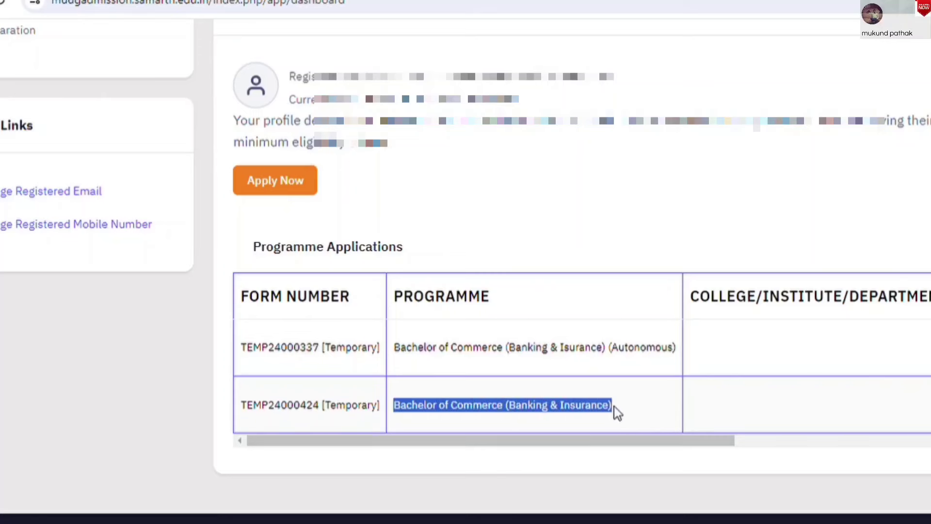
pyautogui.click(616, 413)
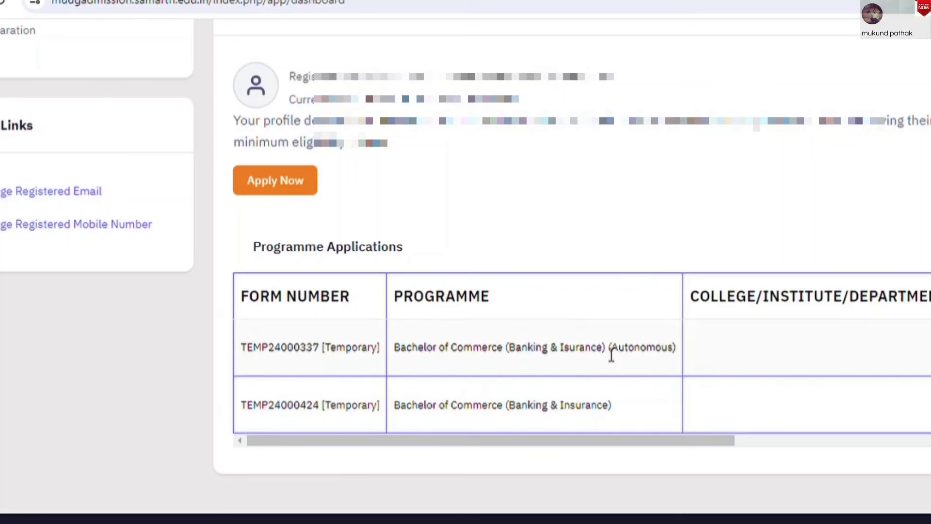
pyautogui.moveTo(606, 349); pyautogui.dragTo(692, 347)
pyautogui.click(615, 370)
pyautogui.moveTo(526, 442); pyautogui.dragTo(770, 447)
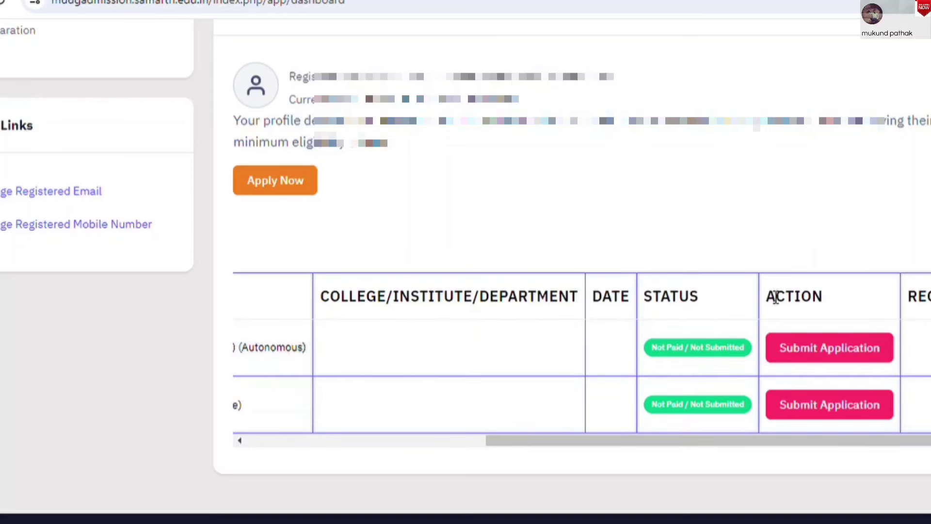
pyautogui.moveTo(769, 295); pyautogui.dragTo(856, 296)
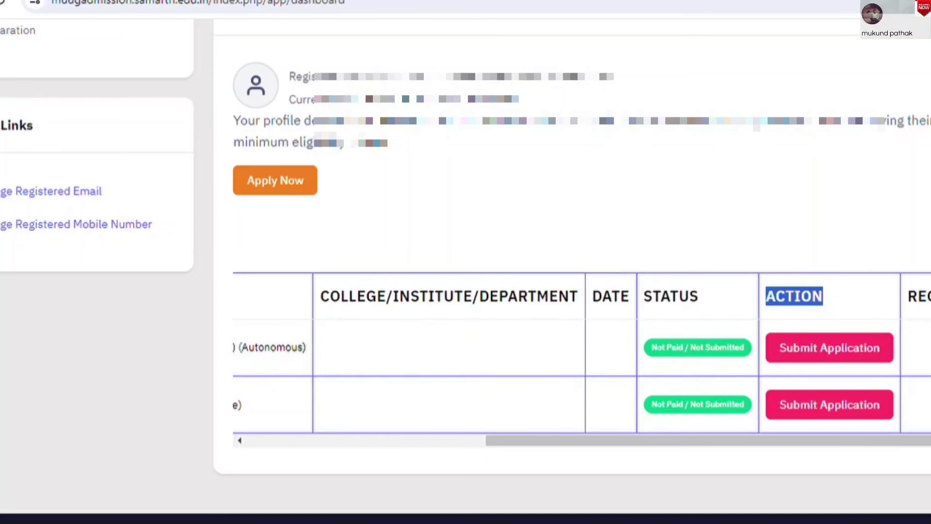
pyautogui.click(729, 347)
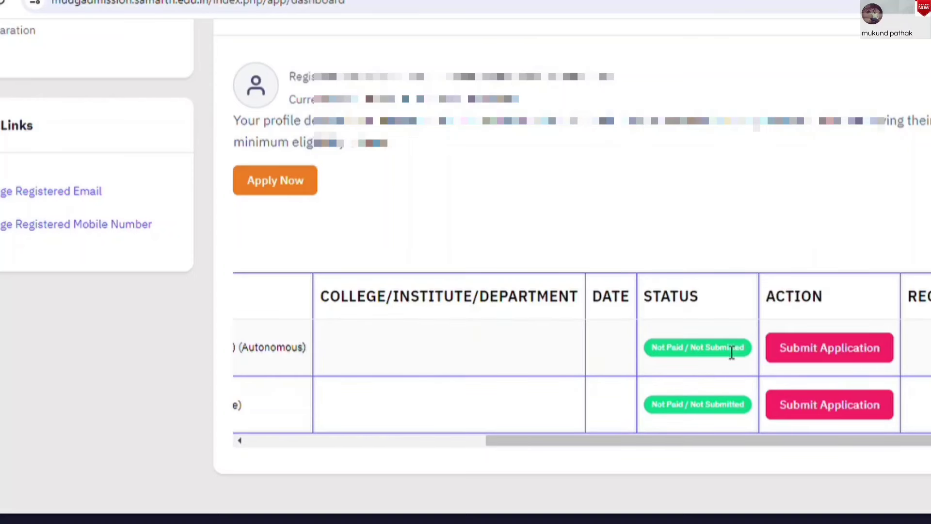
# - Open the Bachelor of Commerce (Banking & Isurance) (Autonomous) application for submission, check its college preferences and continue to Personal Details
pyautogui.click(842, 352)
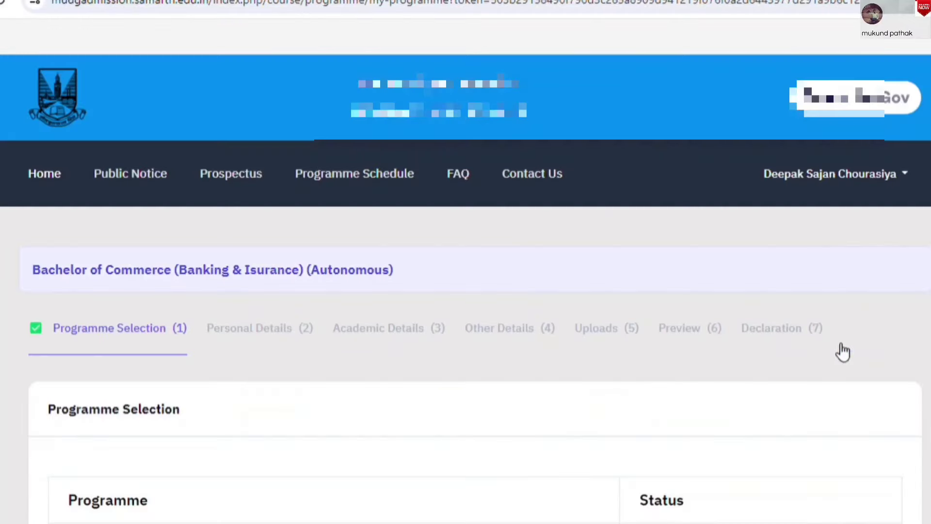
pyautogui.scroll(-6, 466, 271)
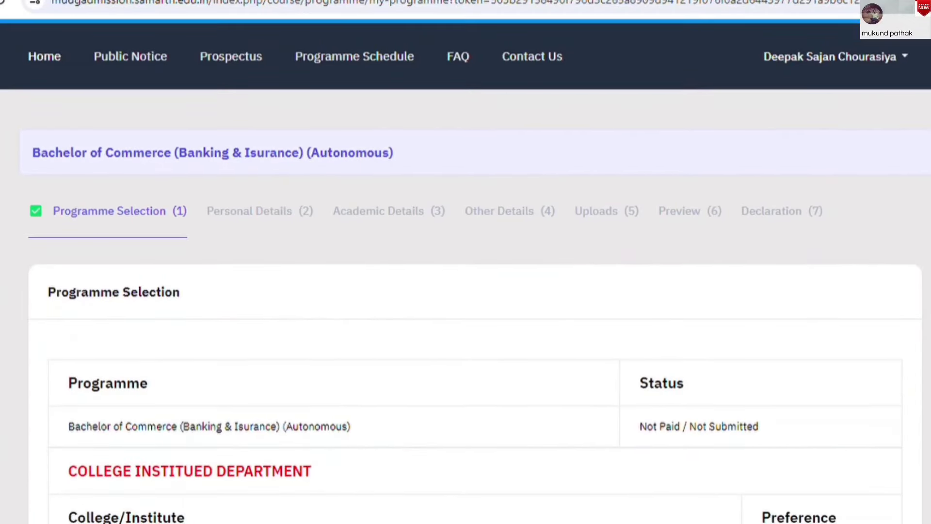
pyautogui.scroll(-3, 465, 271)
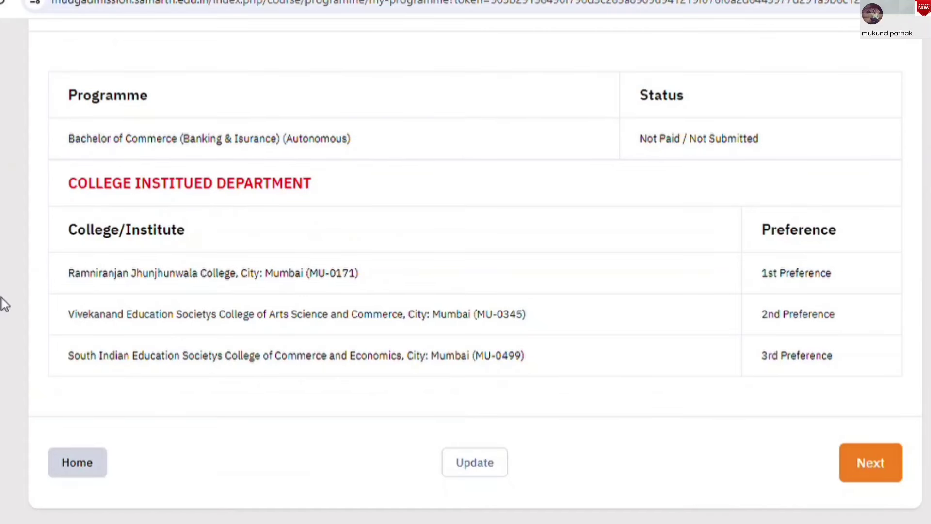
pyautogui.tripleClick(83, 276)
pyautogui.moveTo(177, 313); pyautogui.dragTo(503, 351)
pyautogui.click(653, 339)
pyautogui.scroll(-2, 653, 339)
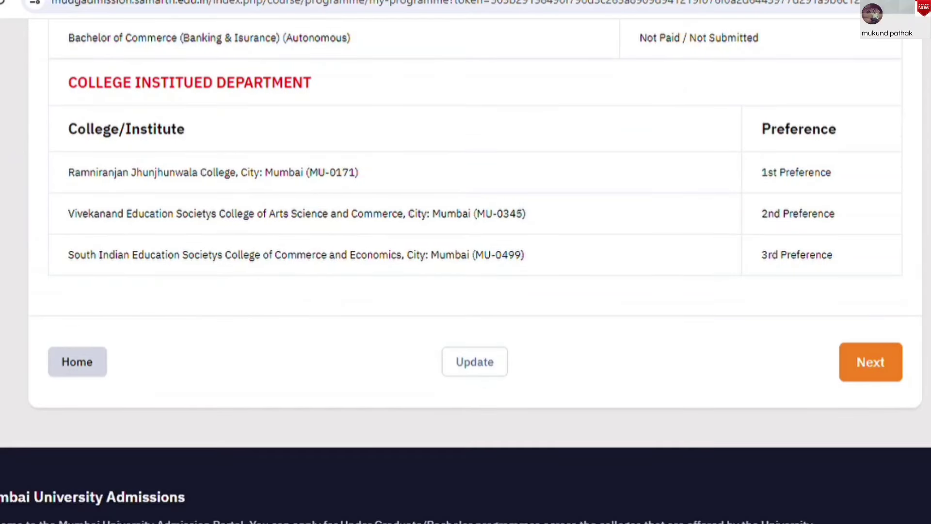
pyautogui.scroll(2, 465, 262)
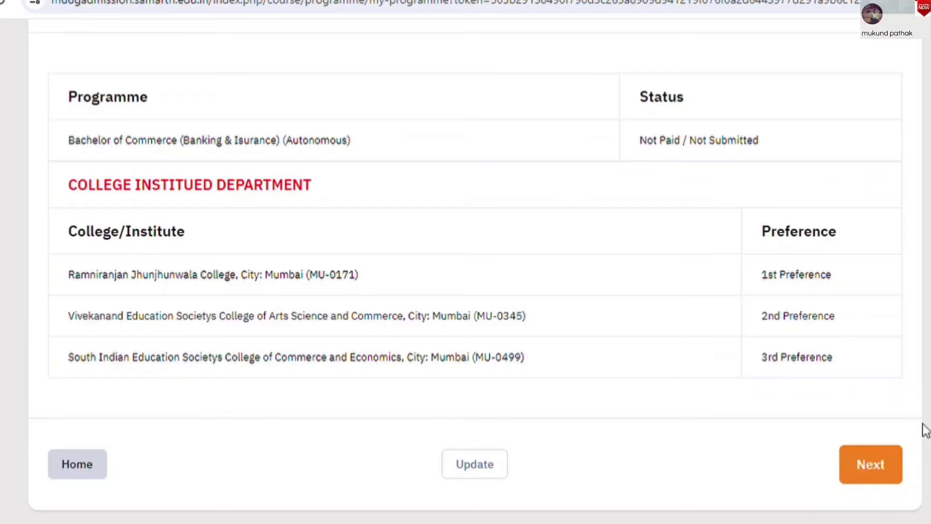
pyautogui.click(897, 466)
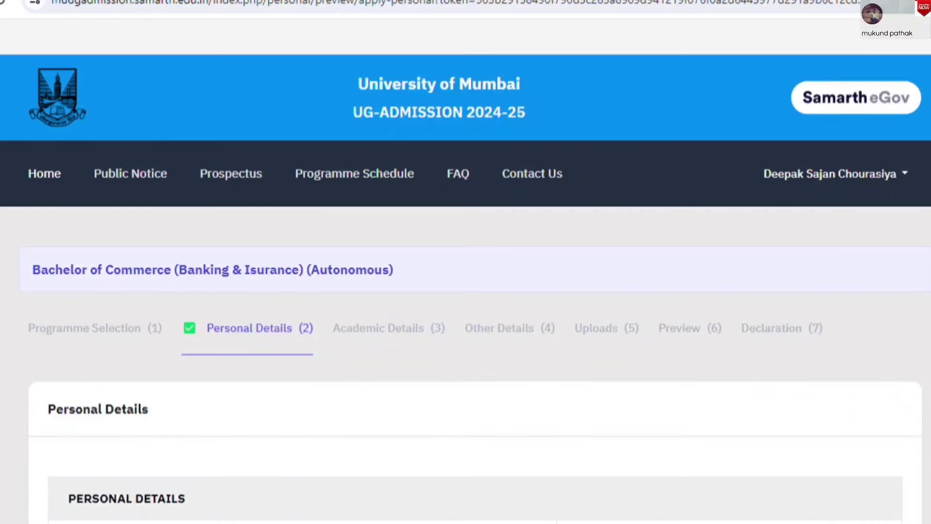
# - Review the applicant's Personal Details through to the end and continue to Academic Details
pyautogui.scroll(-6, 900, 466)
pyautogui.scroll(-2, 466, 262)
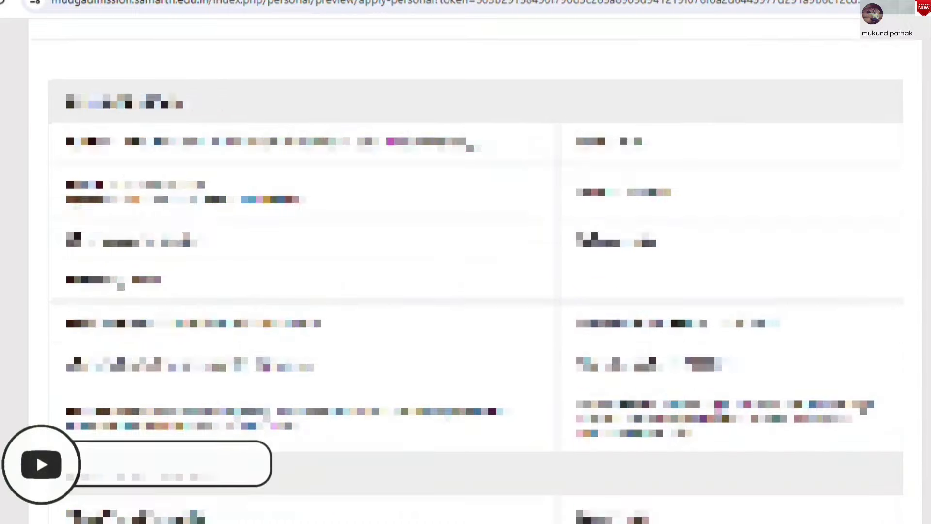
pyautogui.scroll(8, 465, 261)
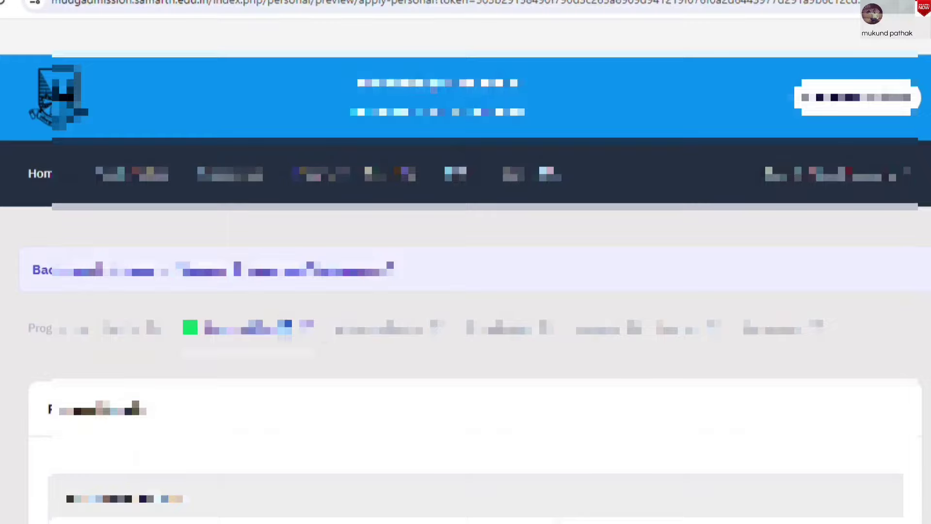
pyautogui.scroll(-8, 465, 262)
pyautogui.scroll(-3, 465, 262)
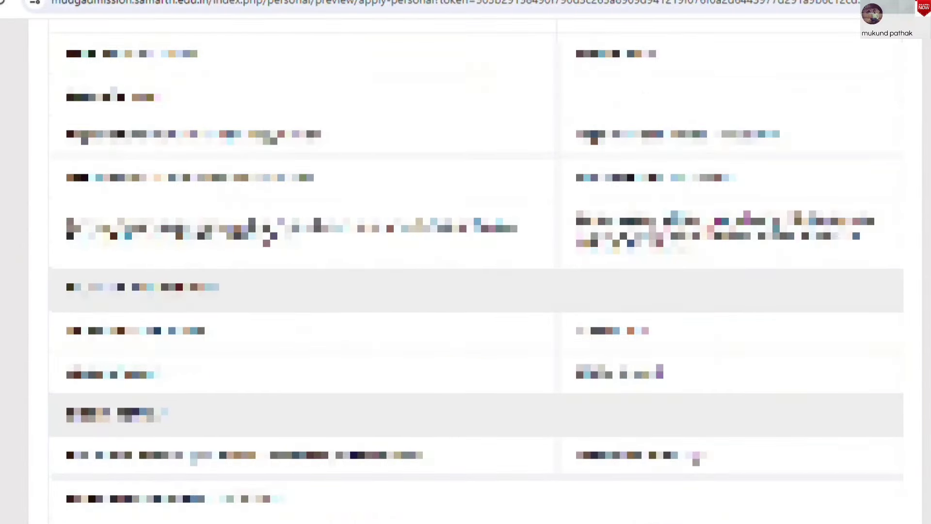
pyautogui.scroll(-8, 465, 262)
pyautogui.scroll(-8, 465, 262)
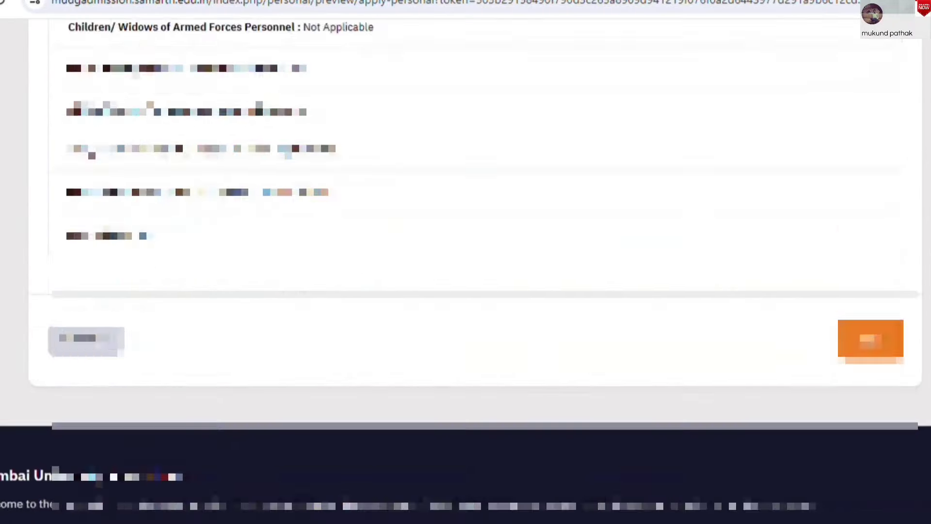
pyautogui.scroll(3, 466, 262)
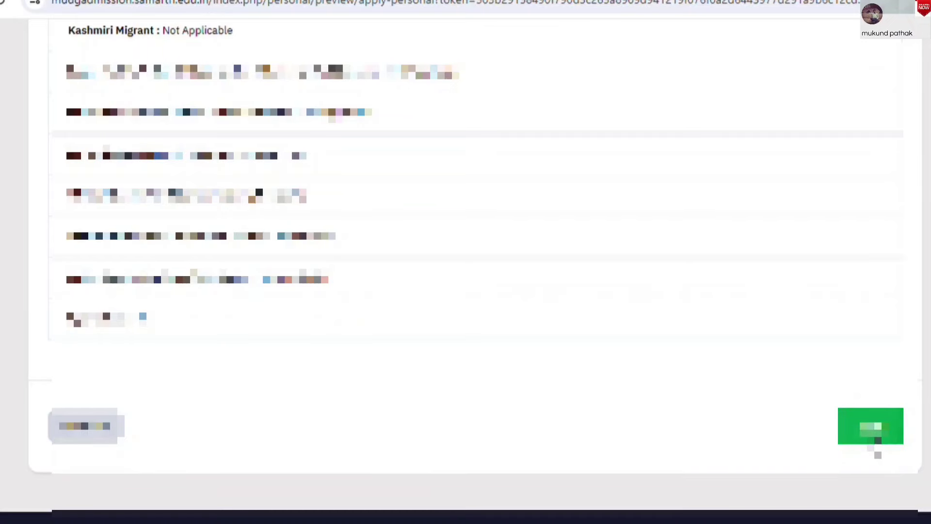
pyautogui.click(875, 424)
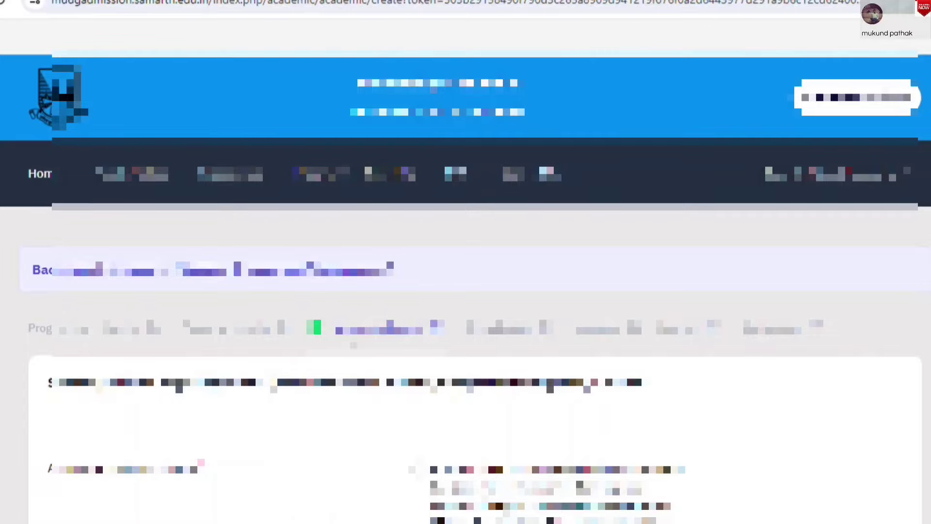
# - Read the Applicable Eligibility Criteria and select the XII std. criterion requiring at least 45% aggregate marks
pyautogui.moveTo(344, 328); pyautogui.dragTo(422, 328)
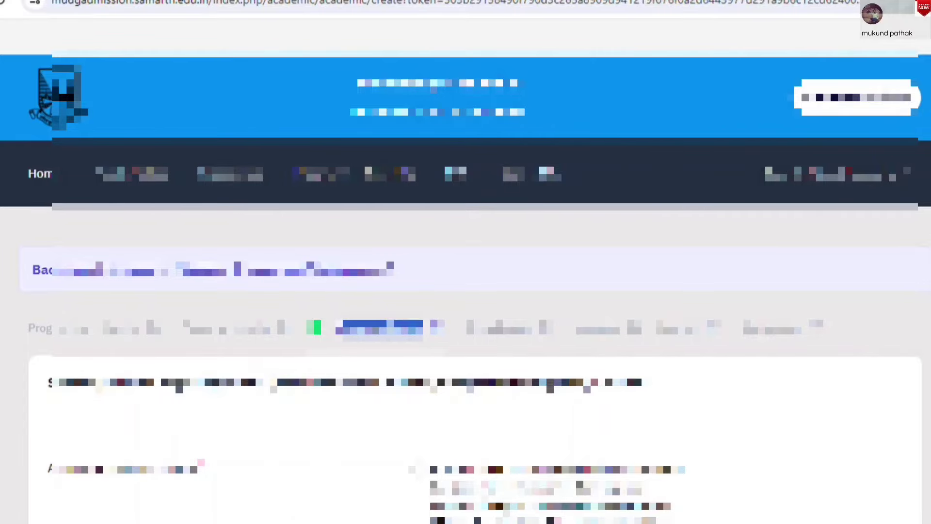
pyautogui.scroll(-5, 127, 236)
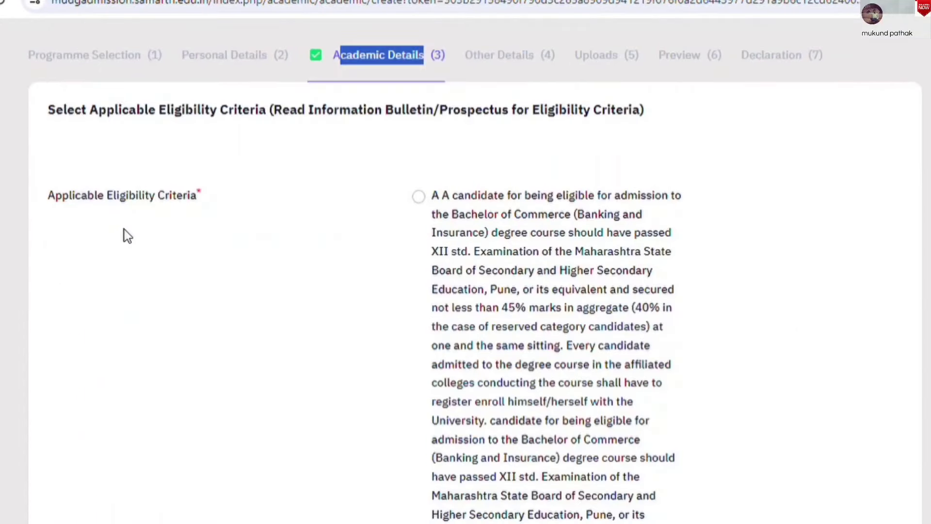
pyautogui.moveTo(43, 200); pyautogui.dragTo(225, 199)
pyautogui.scroll(-2, 514, 235)
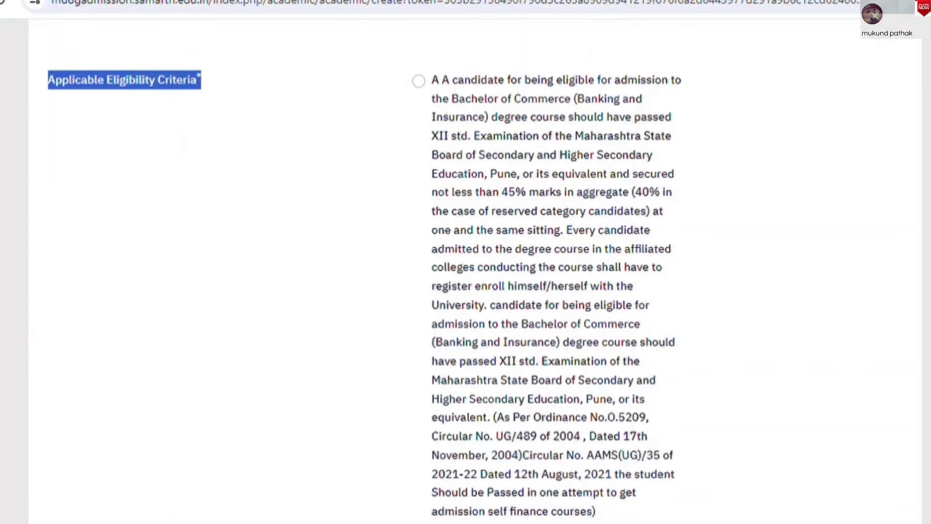
pyautogui.scroll(-4, 514, 235)
pyautogui.scroll(-2, 514, 235)
pyautogui.scroll(9, 514, 235)
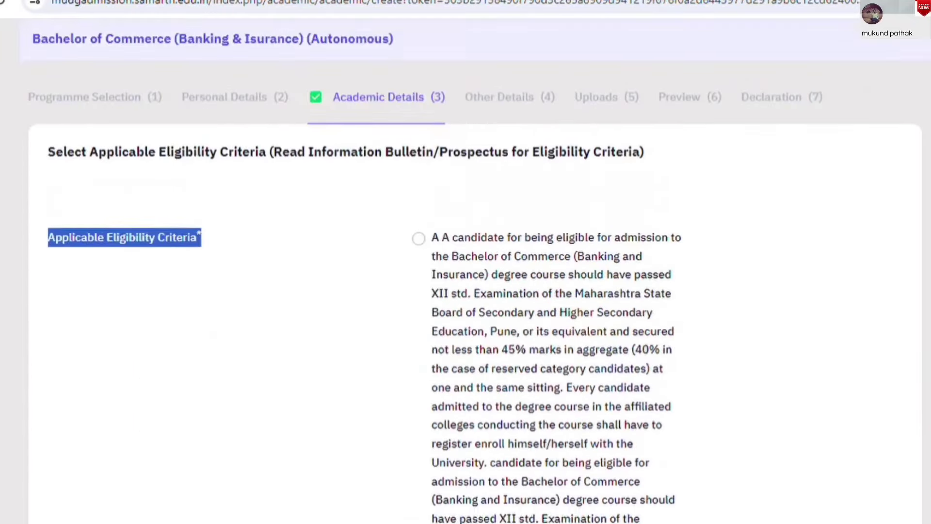
pyautogui.scroll(-3, 514, 235)
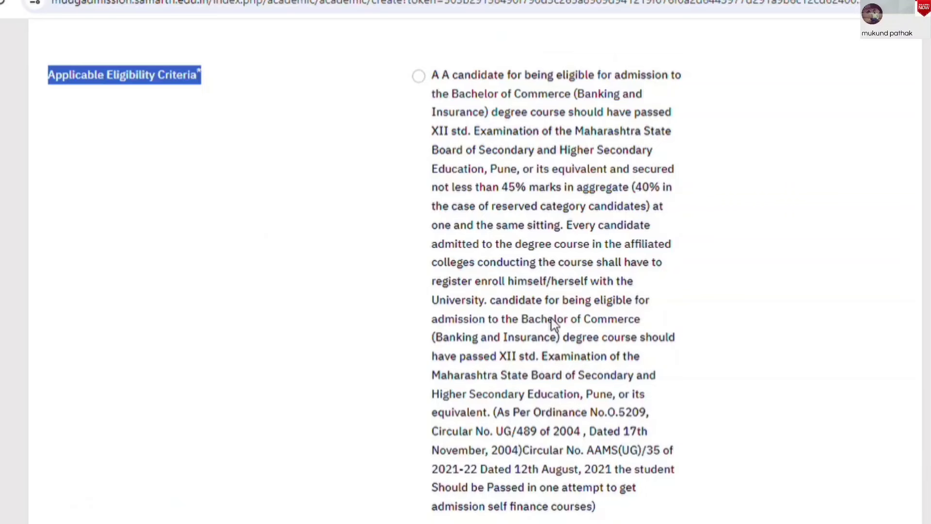
pyautogui.moveTo(502, 252); pyautogui.dragTo(692, 414)
pyautogui.click(758, 378)
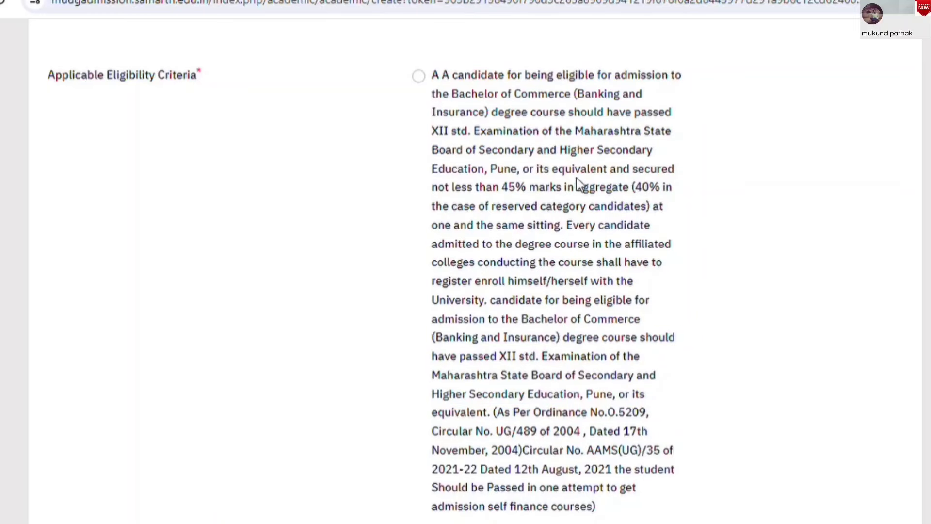
pyautogui.click(418, 77)
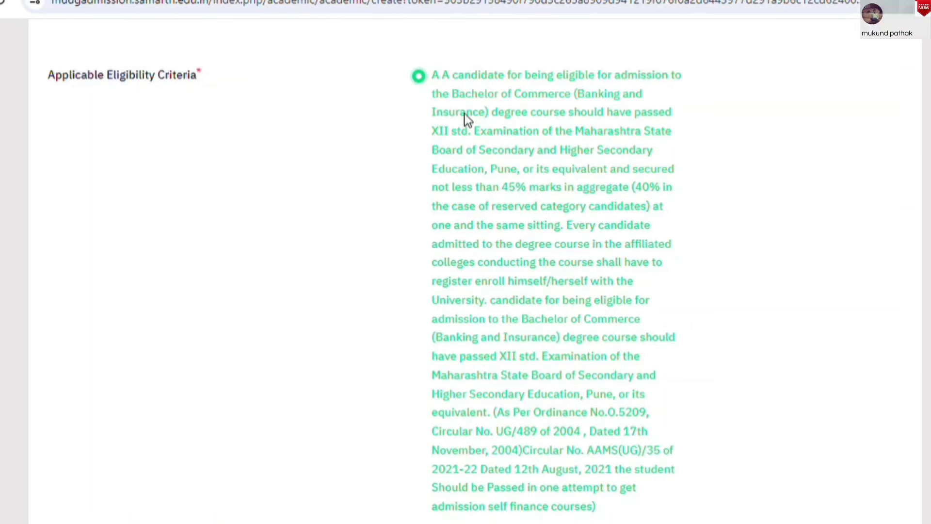
# - Select the Class X Year of Passing in the X or Equivalent qualification details and move to the school name
pyautogui.scroll(-5, 465, 121)
pyautogui.scroll(-5, 590, 94)
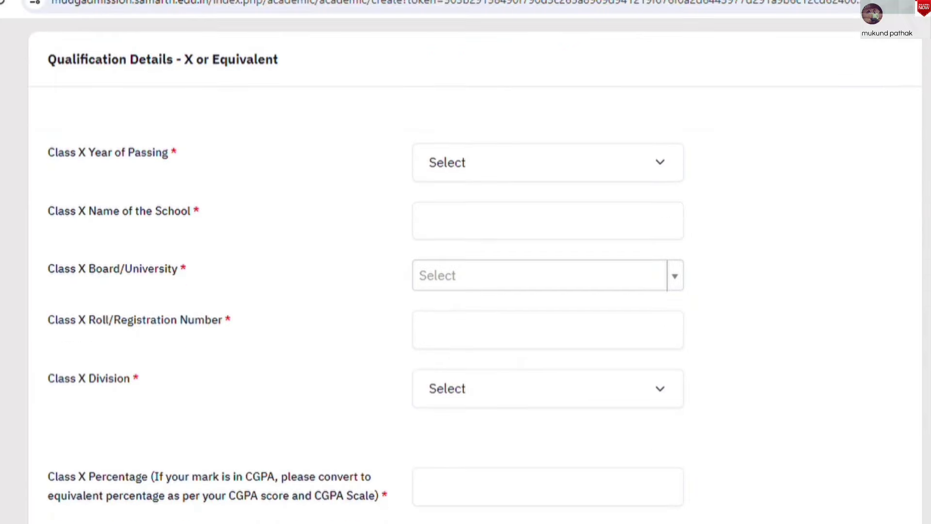
pyautogui.moveTo(46, 57); pyautogui.dragTo(299, 74)
pyautogui.click(270, 118)
pyautogui.click(518, 160)
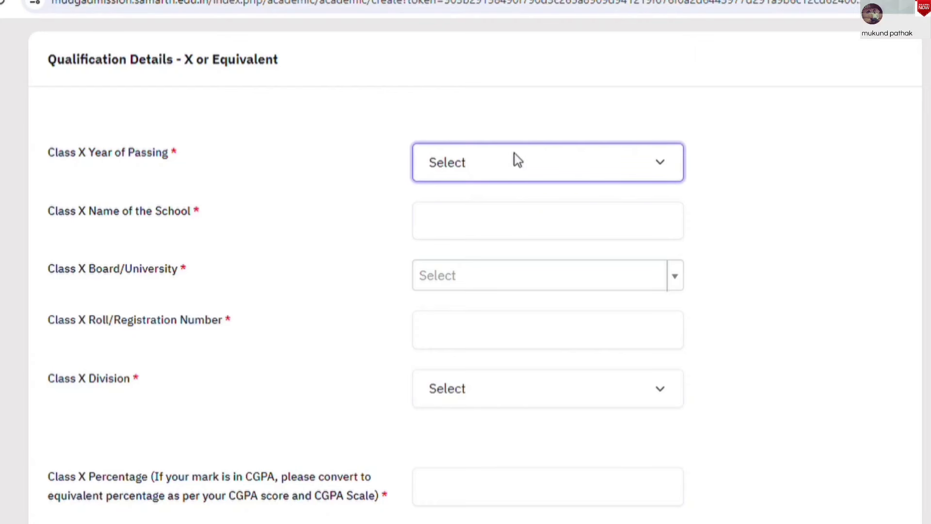
pyautogui.click(231, 117)
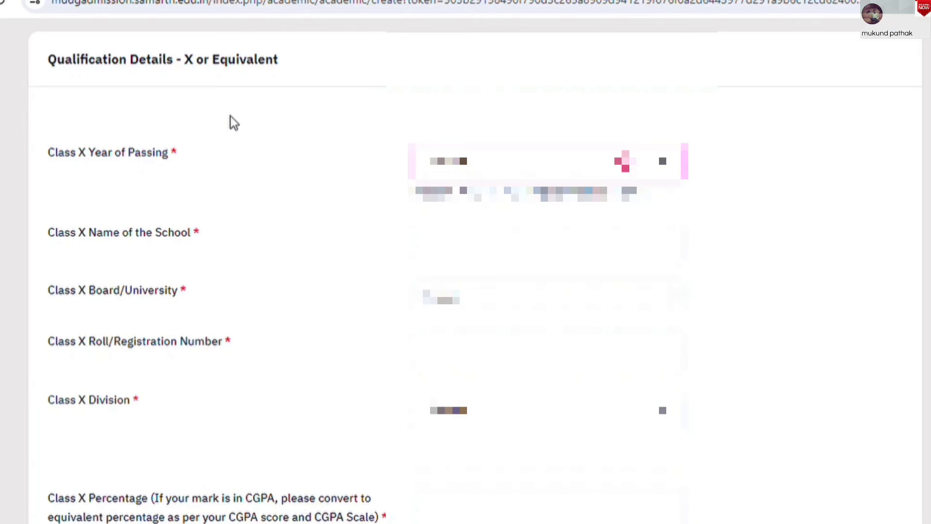
pyautogui.click(595, 167)
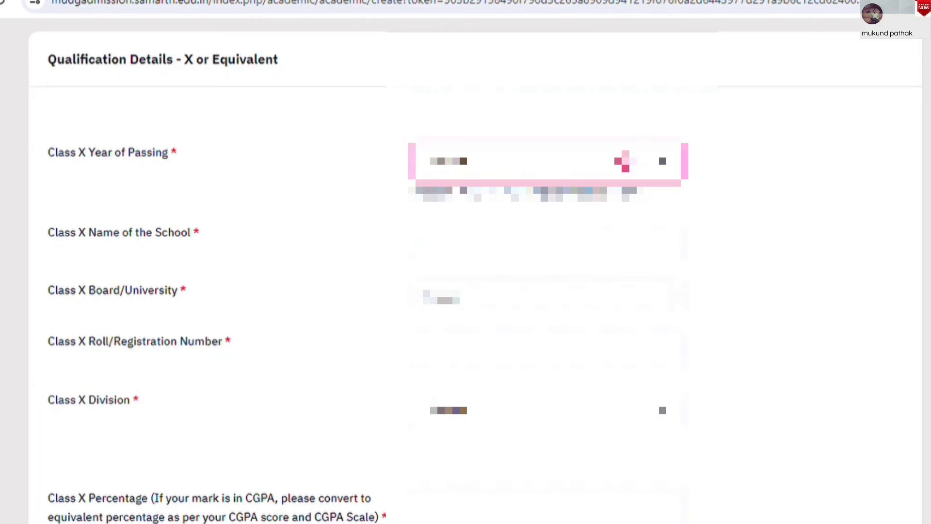
pyautogui.click(503, 230)
pyautogui.click(463, 234)
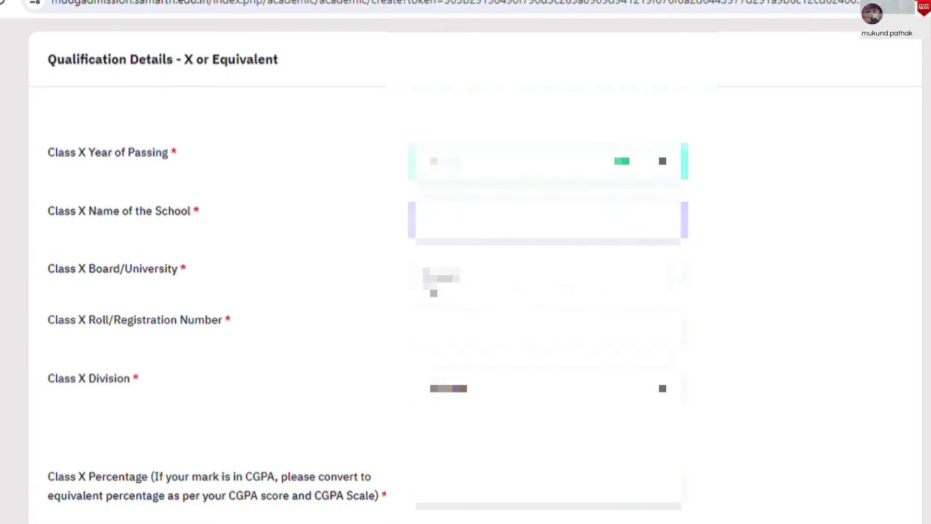
# - Search the Class X Board/University choices for "CBS" and select the first matching board
pyautogui.click(433, 291)
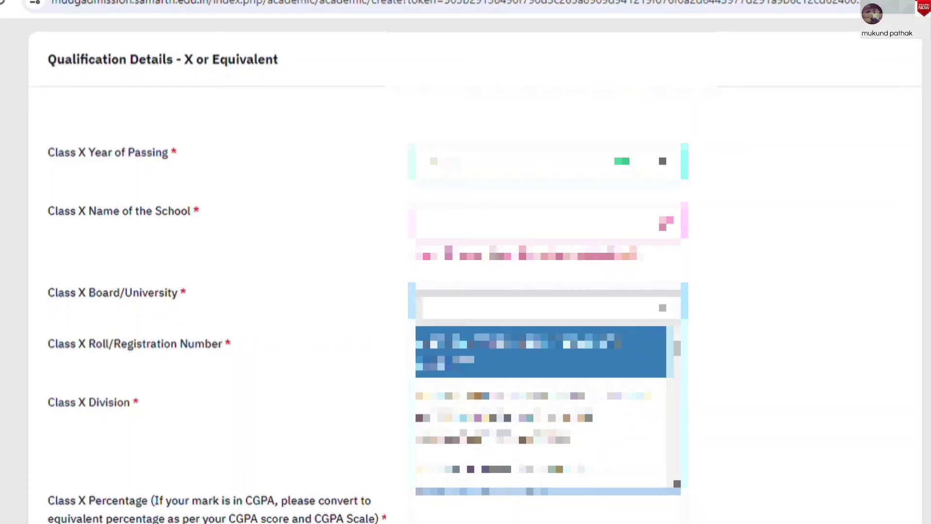
pyautogui.write('cb')
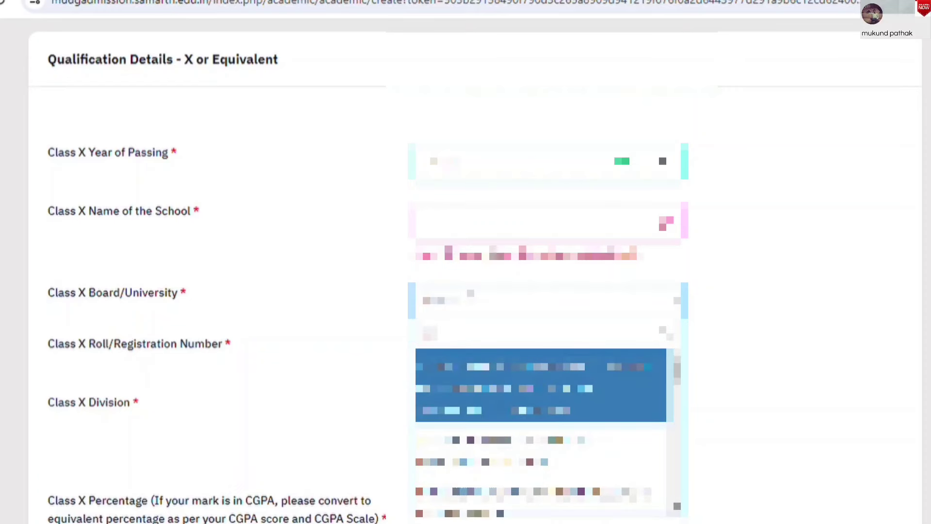
pyautogui.press('BackSpace')
pyautogui.press('BackSpace')
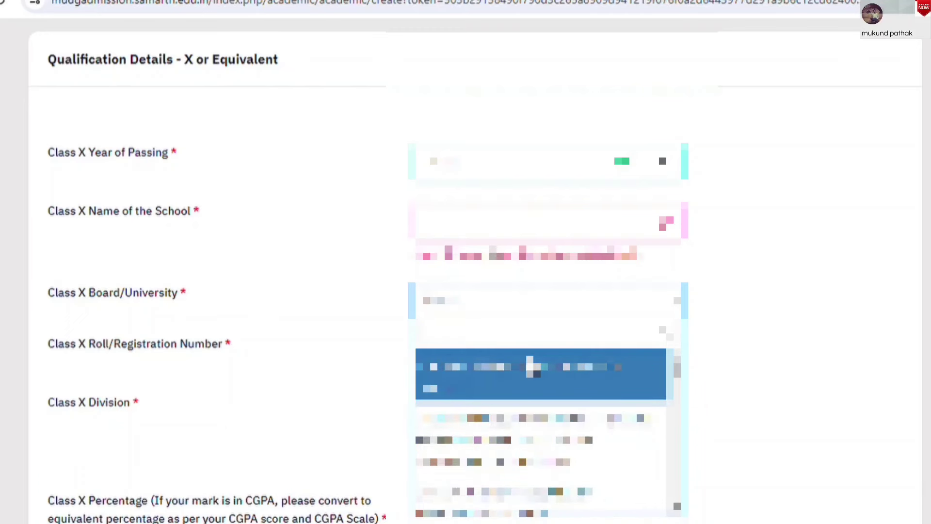
pyautogui.write('C')
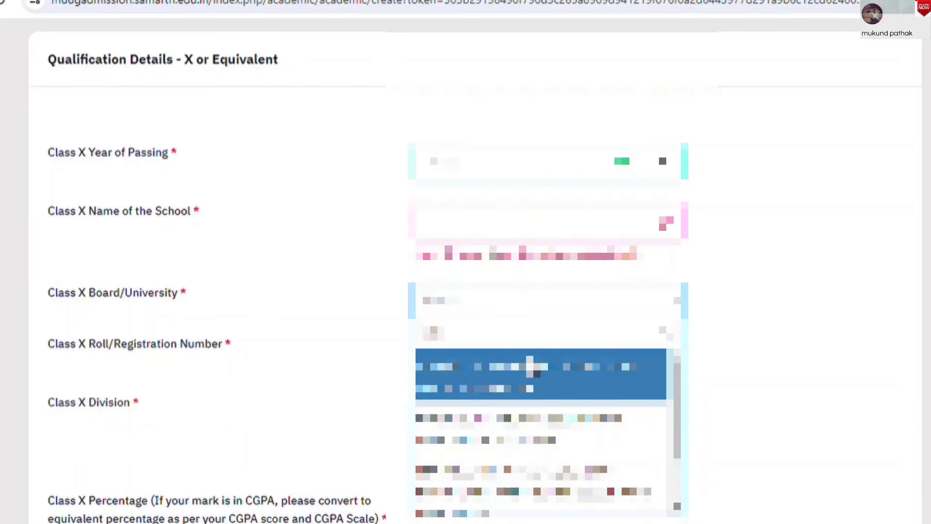
pyautogui.write('BS')
pyautogui.click(530, 366)
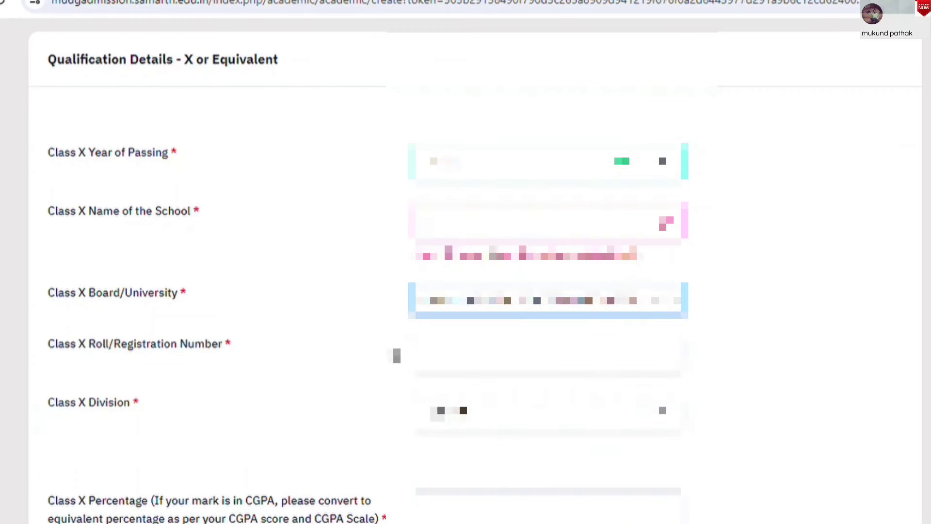
pyautogui.click(492, 232)
pyautogui.click(500, 351)
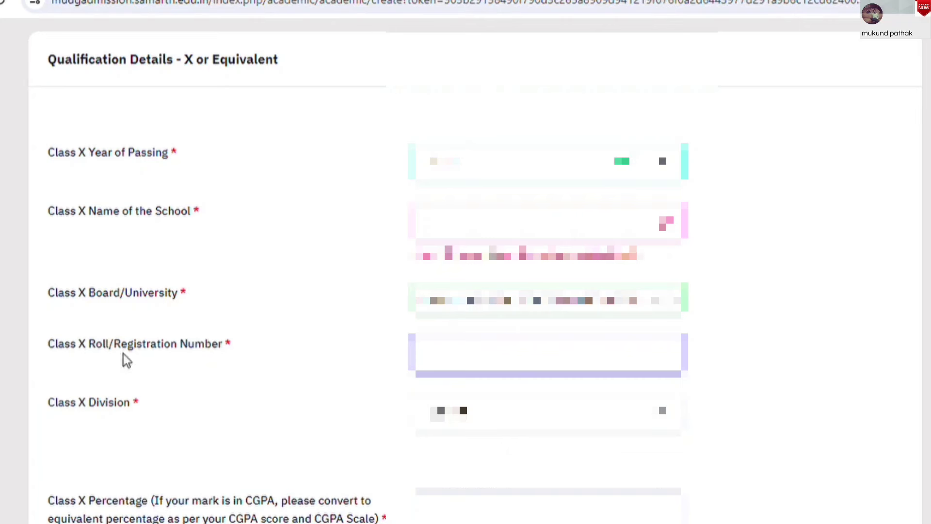
pyautogui.moveTo(123, 354); pyautogui.dragTo(211, 357)
pyautogui.click(54, 359)
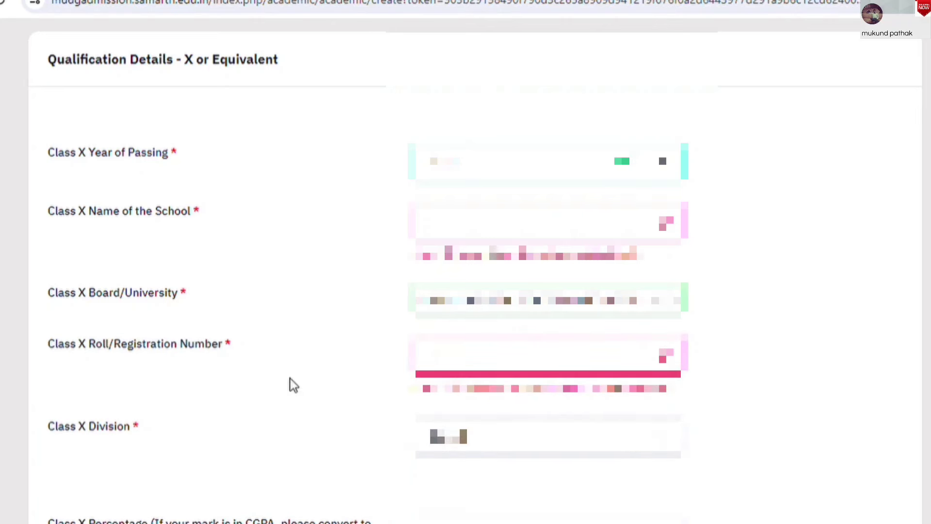
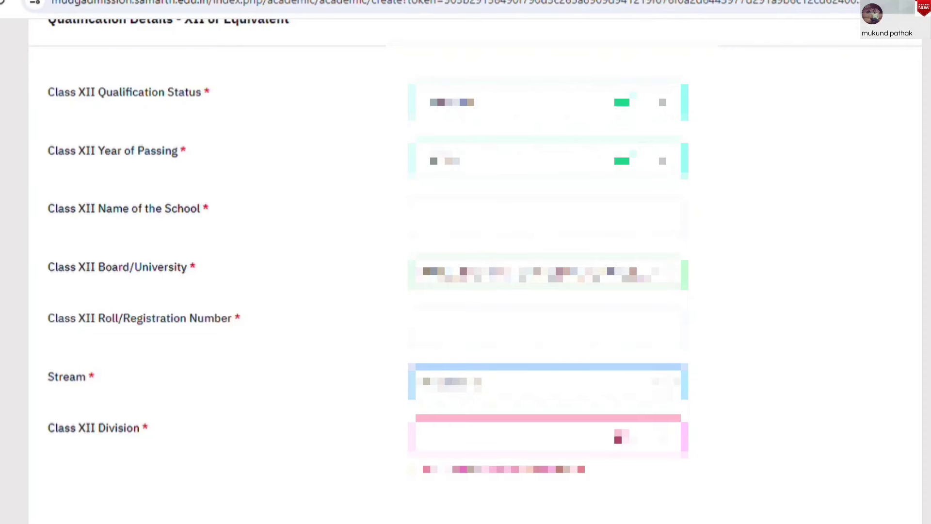
# - Select the Class XII Division in the XII or Equivalent qualification details and check the overall percentage field
pyautogui.scroll(-5, 466, 262)
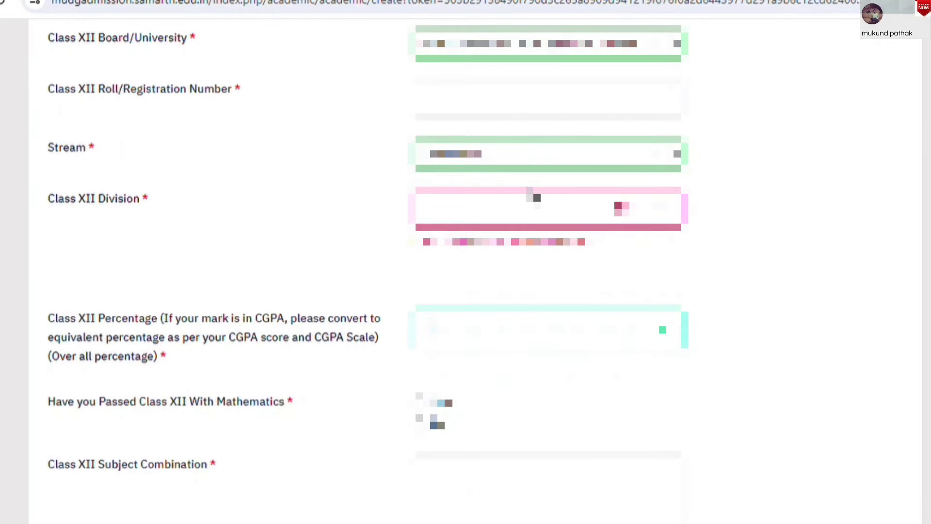
pyautogui.click(461, 265)
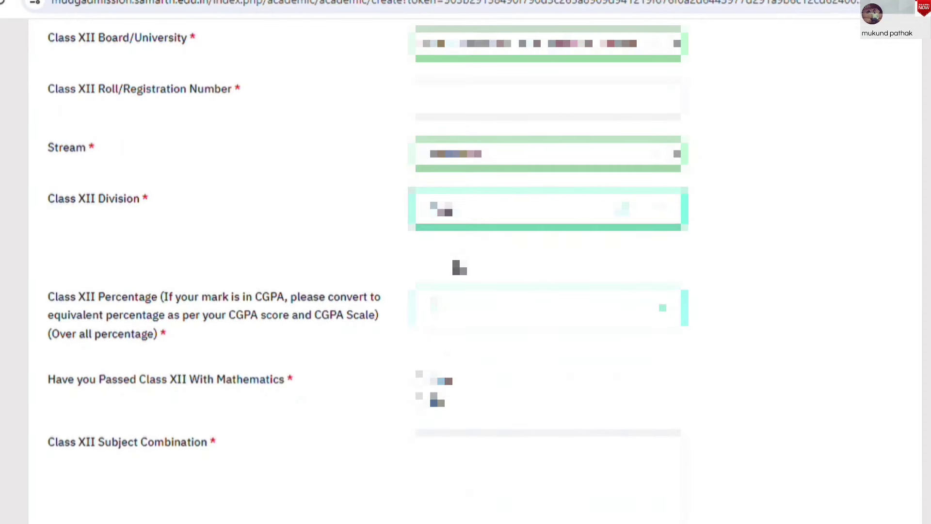
pyautogui.click(547, 307)
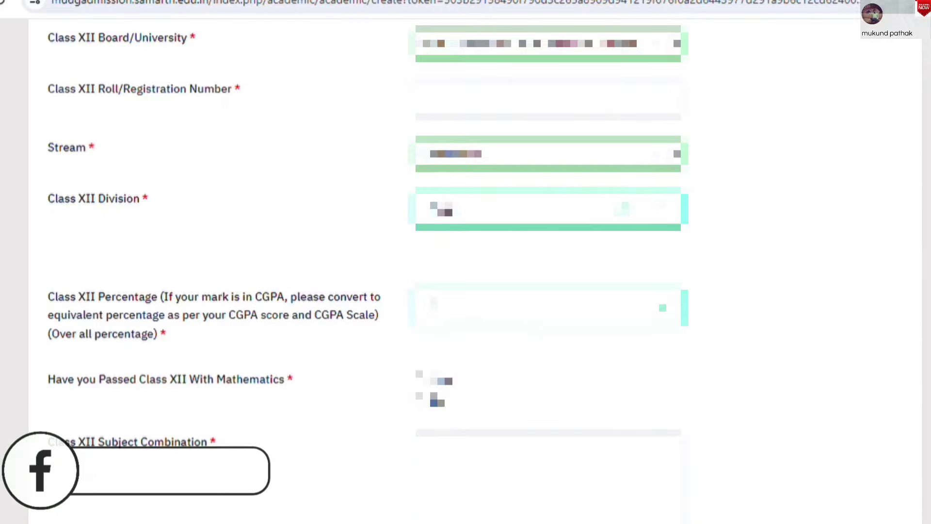
# - Recheck the Class X qualification details, especially the school name and Roll/Registration Number fields
pyautogui.scroll(15, 466, 262)
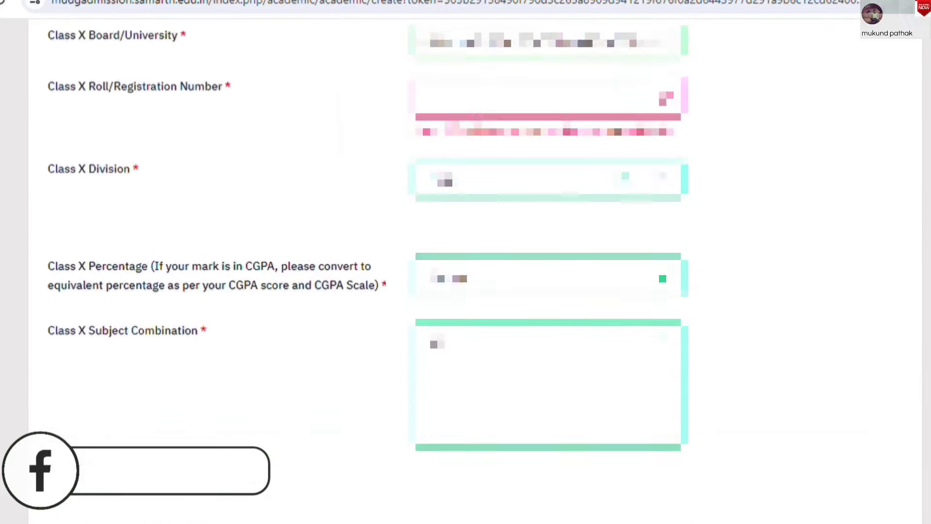
pyautogui.scroll(5, 466, 262)
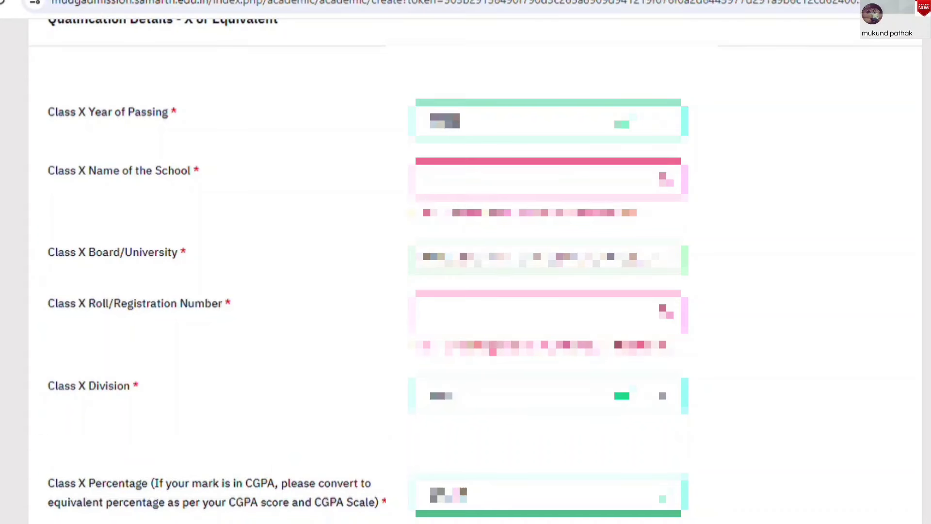
pyautogui.moveTo(48, 170); pyautogui.dragTo(183, 167)
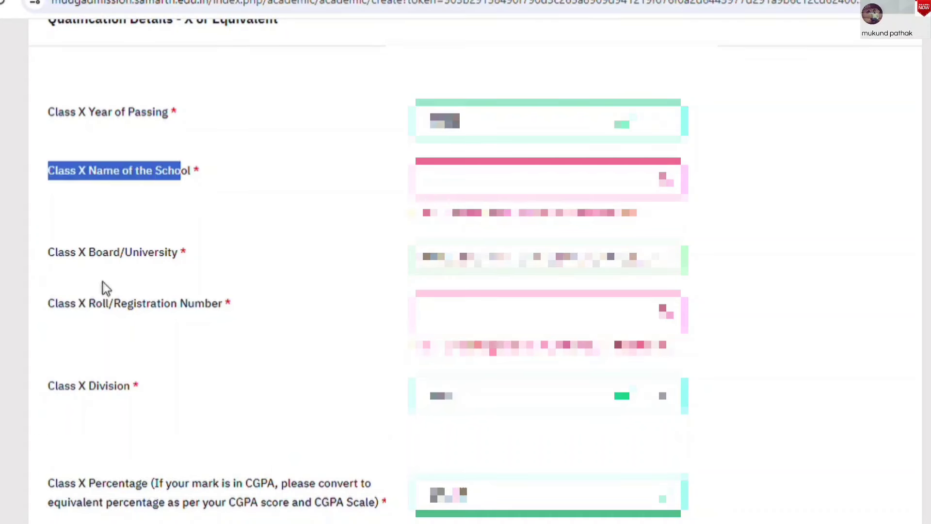
pyautogui.moveTo(58, 315); pyautogui.dragTo(116, 318)
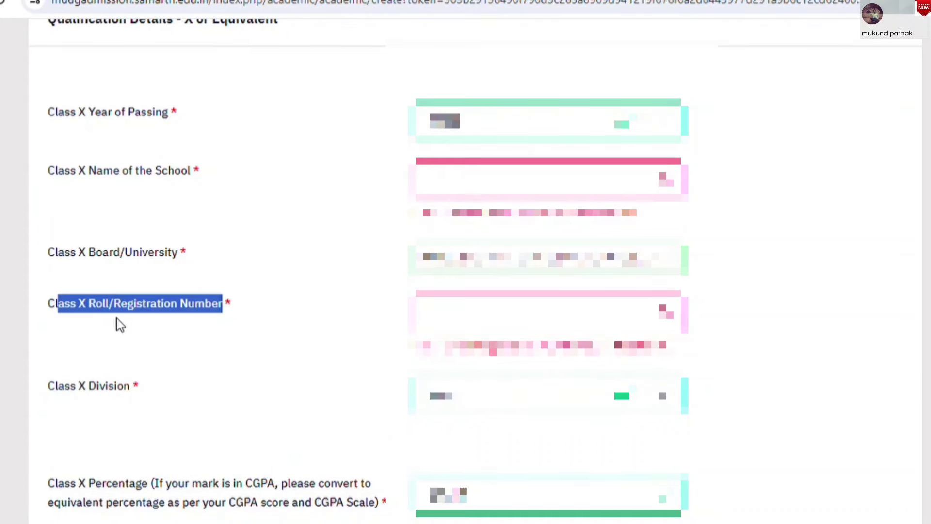
pyautogui.click(211, 321)
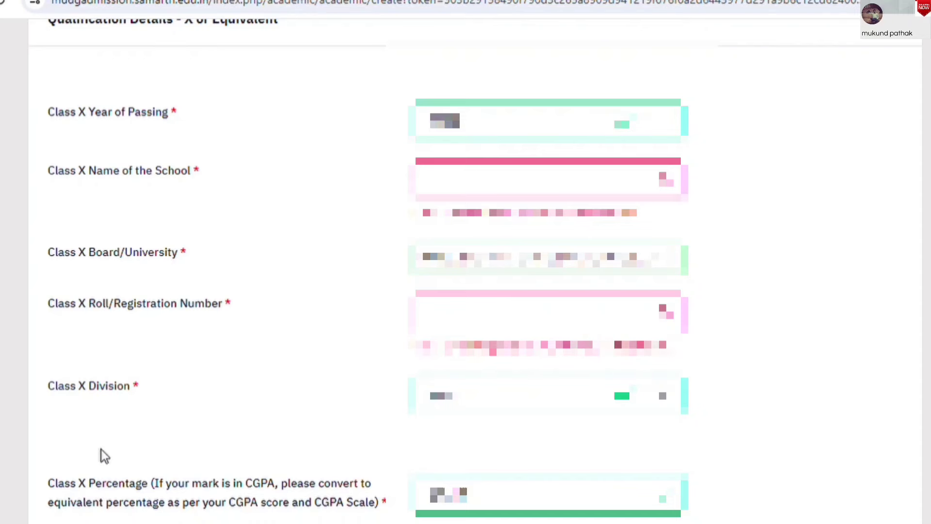
# - Clear the entry in Class X Subject Combination
pyautogui.scroll(-5, 465, 262)
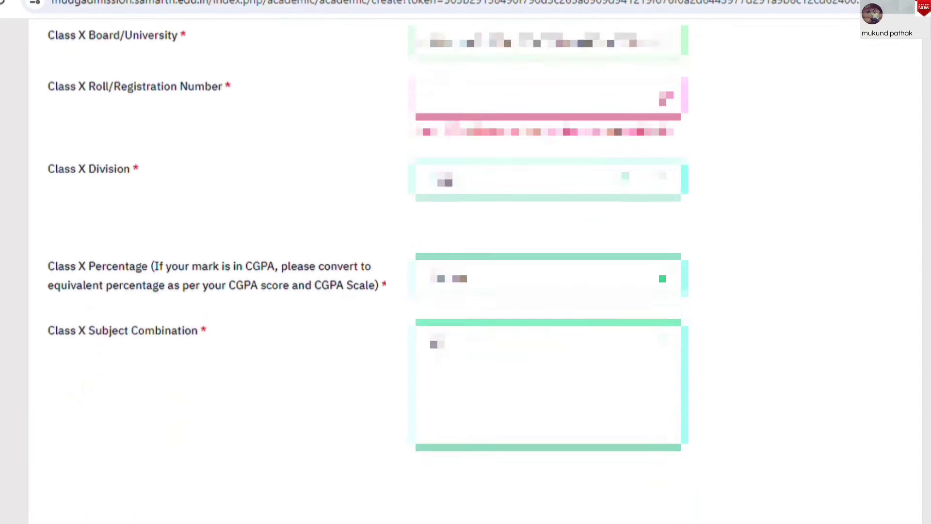
pyautogui.click(493, 359)
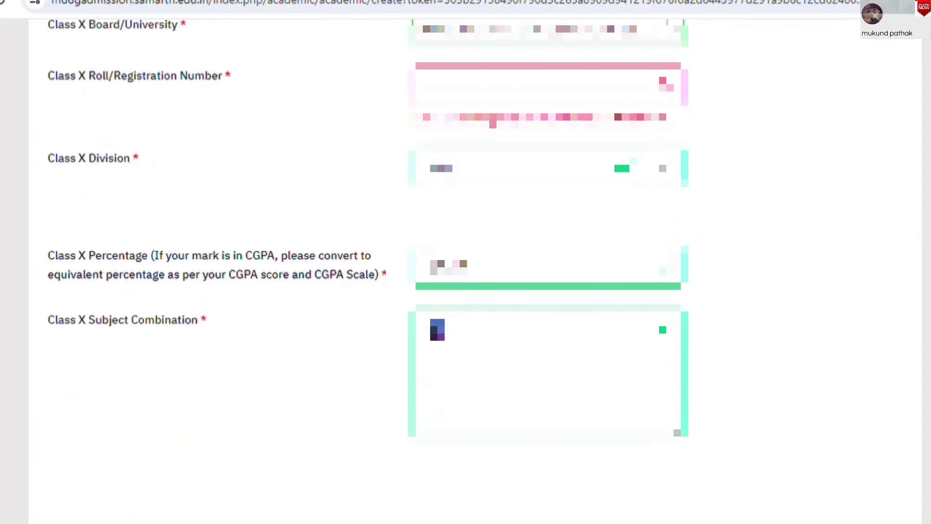
pyautogui.moveTo(54, 322); pyautogui.dragTo(184, 323)
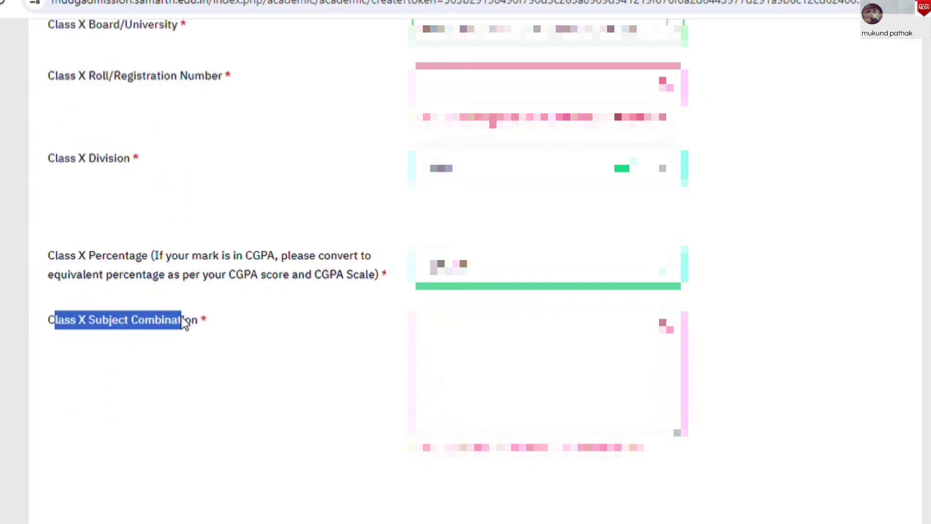
pyautogui.click(181, 374)
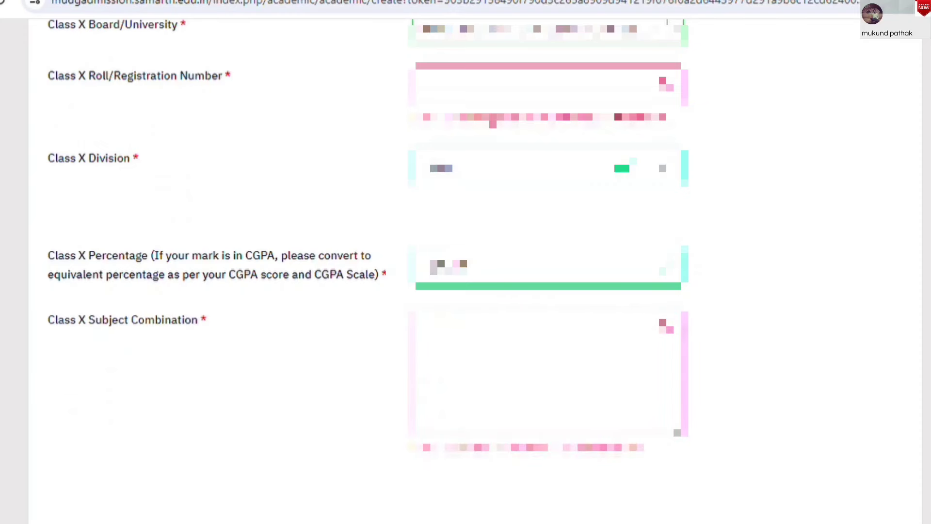
# - Review the completed Class X and Class XII qualification details, including mathematics marks and the Class XII Subject Combination
pyautogui.scroll(4, 421, 138)
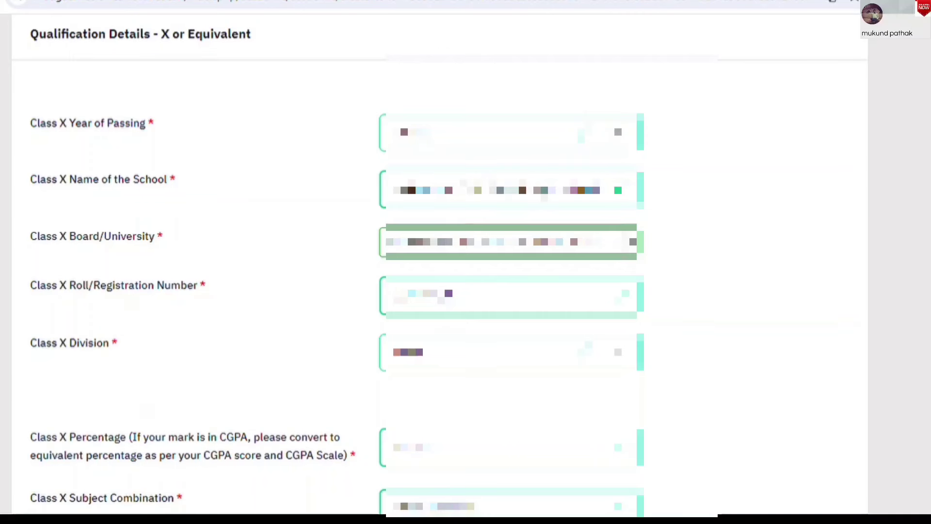
pyautogui.scroll(-2, 437, 262)
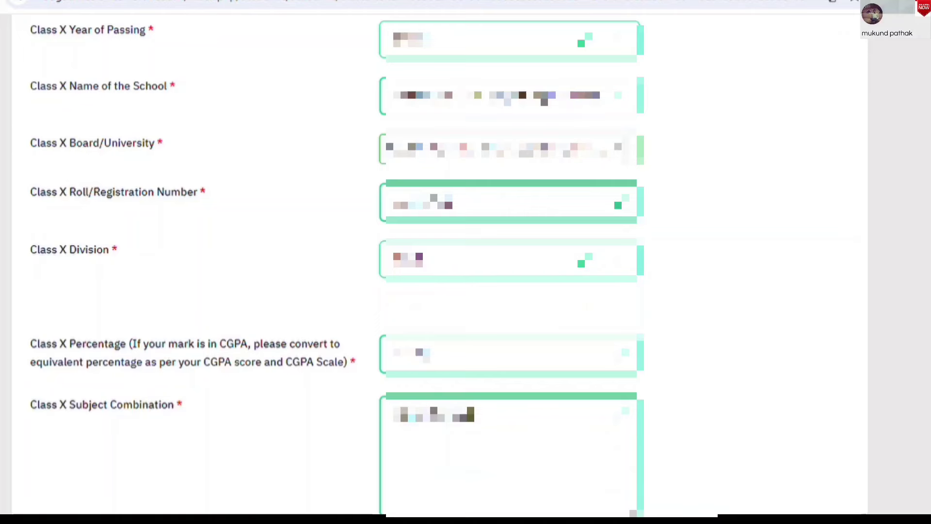
pyautogui.scroll(-4, 533, 262)
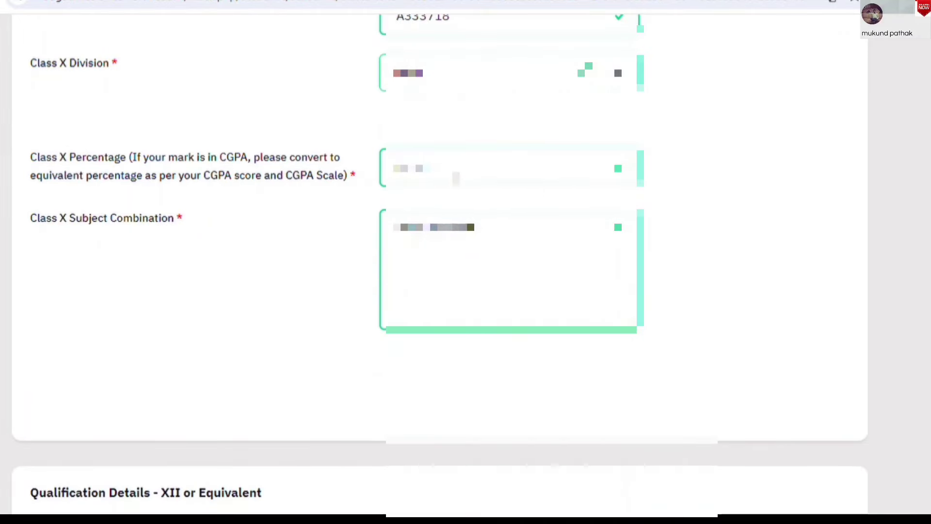
pyautogui.scroll(-1, 164, 182)
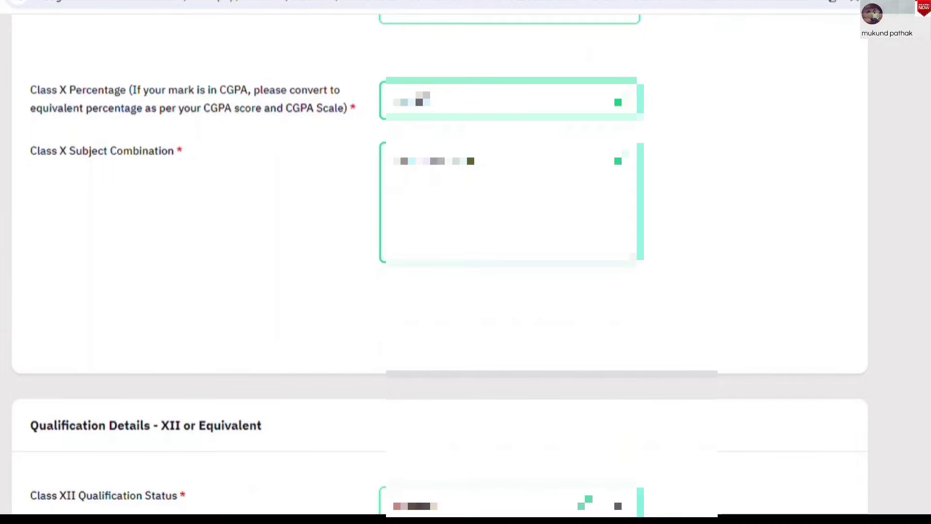
pyautogui.scroll(-2, 439, 262)
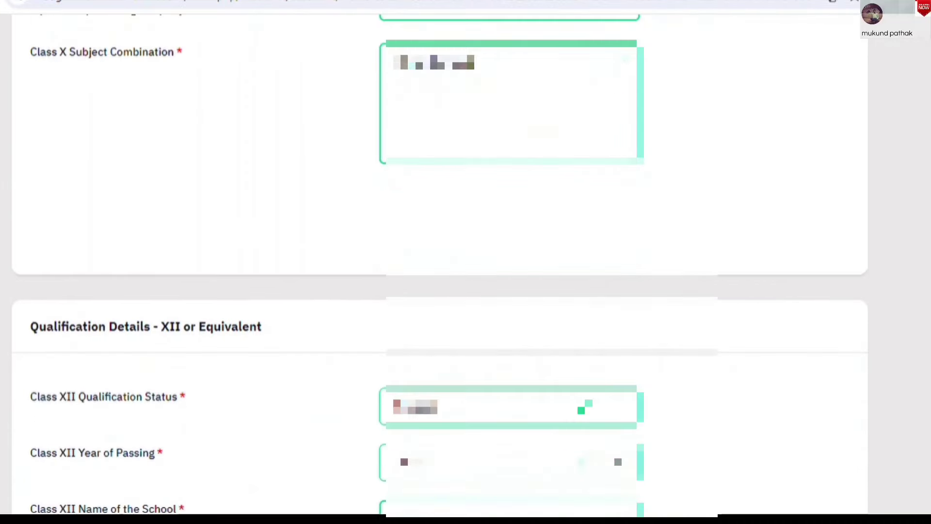
pyautogui.scroll(-5, 333, 204)
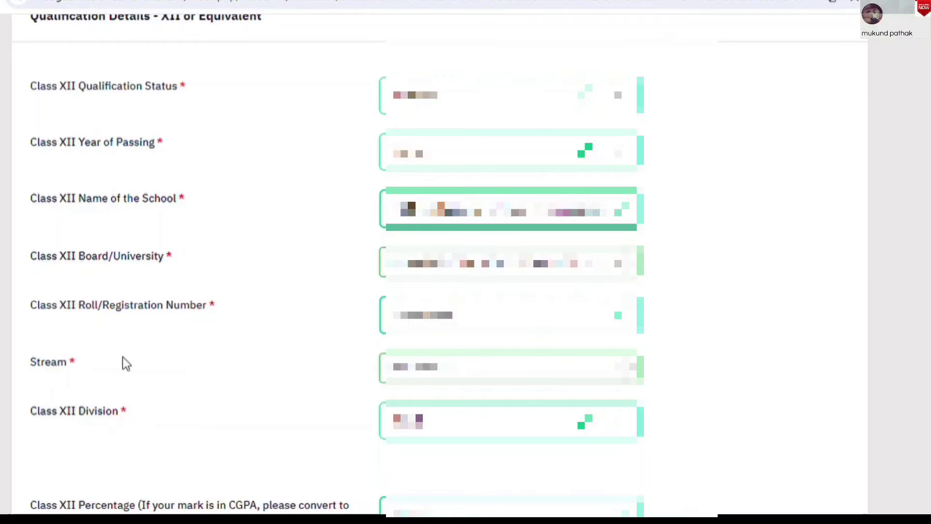
pyautogui.scroll(-3, 123, 356)
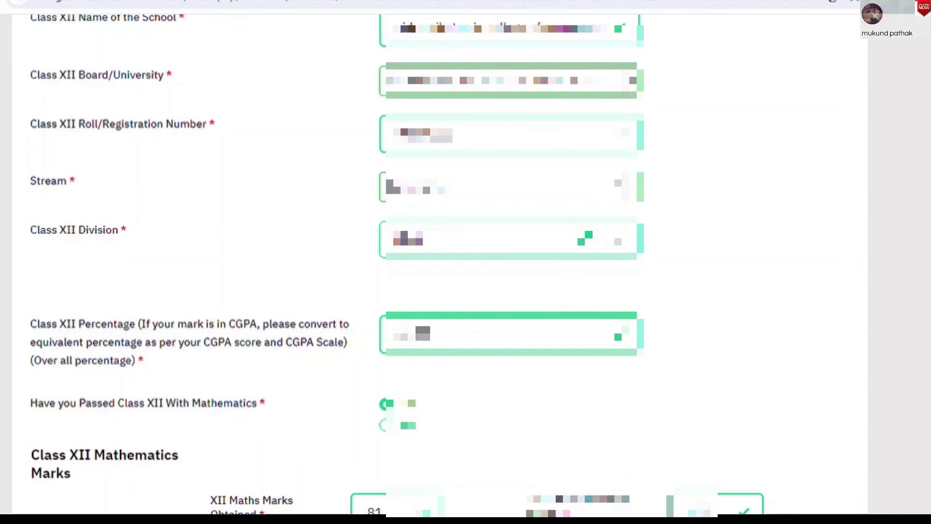
pyautogui.scroll(-2, 280, 305)
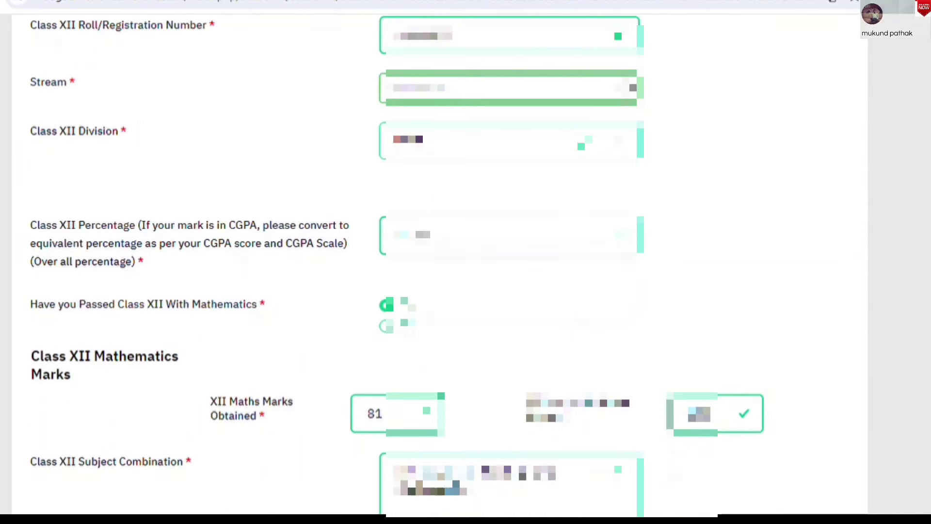
pyautogui.scroll(-3, 437, 262)
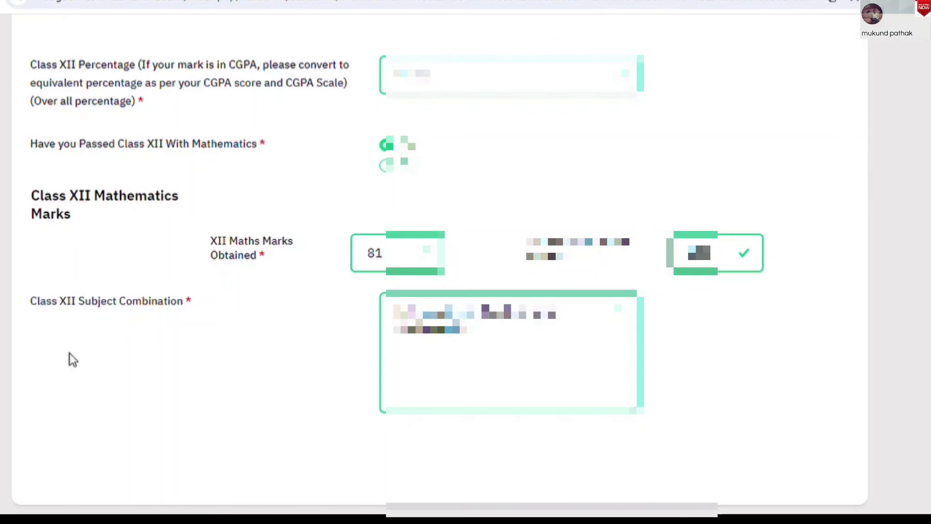
pyautogui.moveTo(31, 301); pyautogui.dragTo(185, 310)
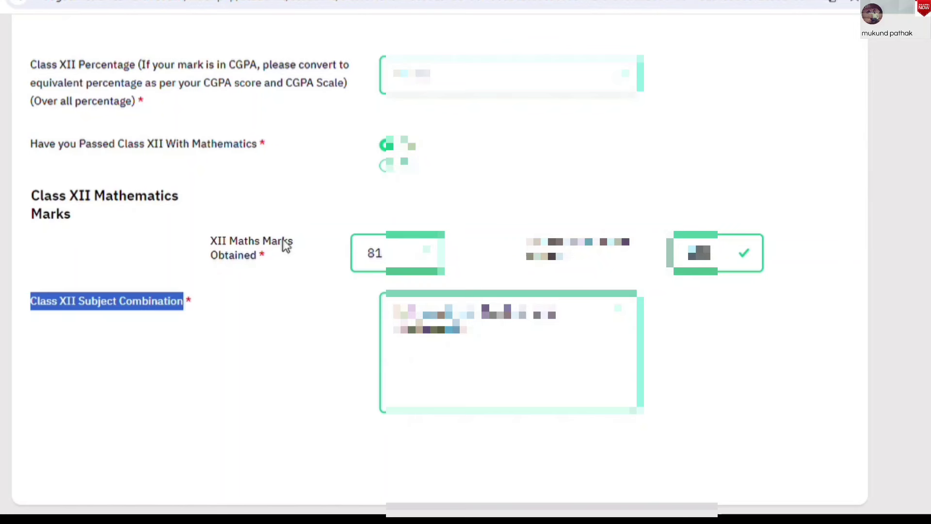
# - Check the Class XII mathematics obtained and maximum marks fields, and save the academic details
pyautogui.moveTo(32, 204); pyautogui.dragTo(270, 255)
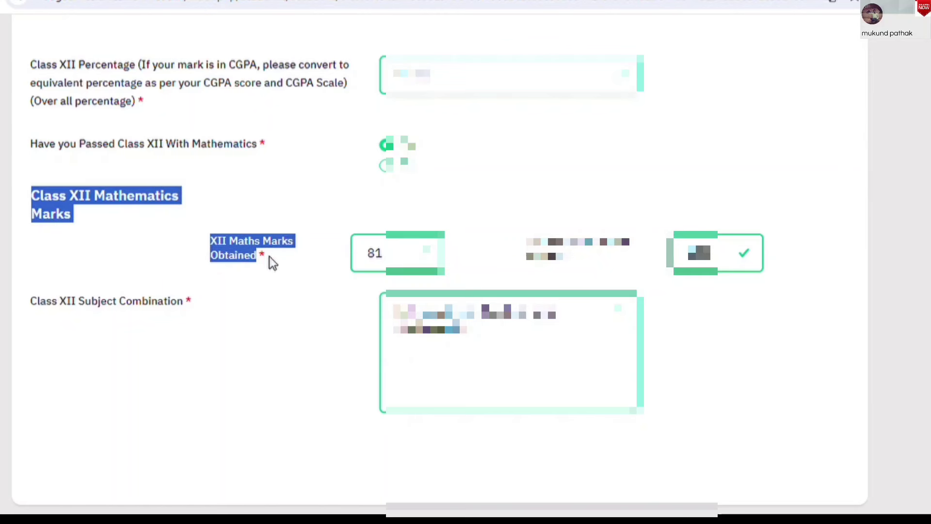
pyautogui.click(270, 257)
pyautogui.moveTo(526, 237); pyautogui.dragTo(640, 264)
pyautogui.click(717, 253)
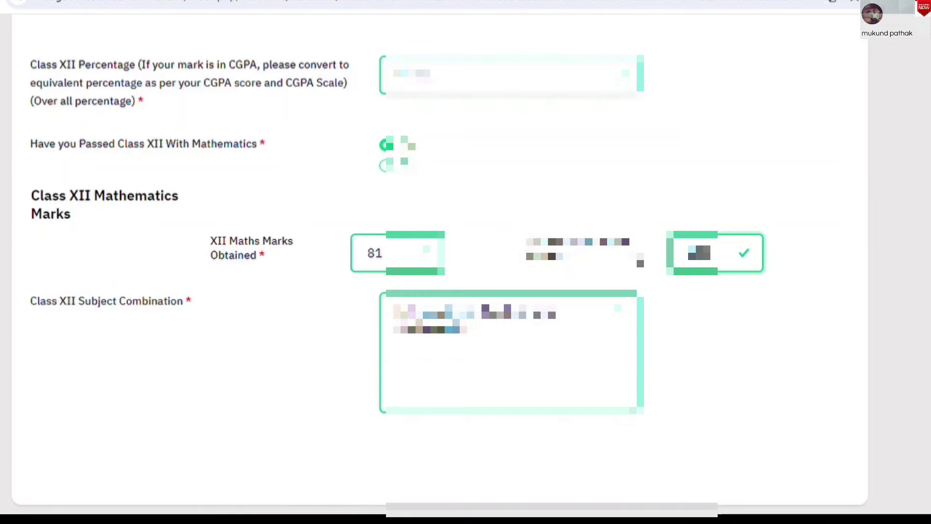
pyautogui.scroll(-5, 440, 264)
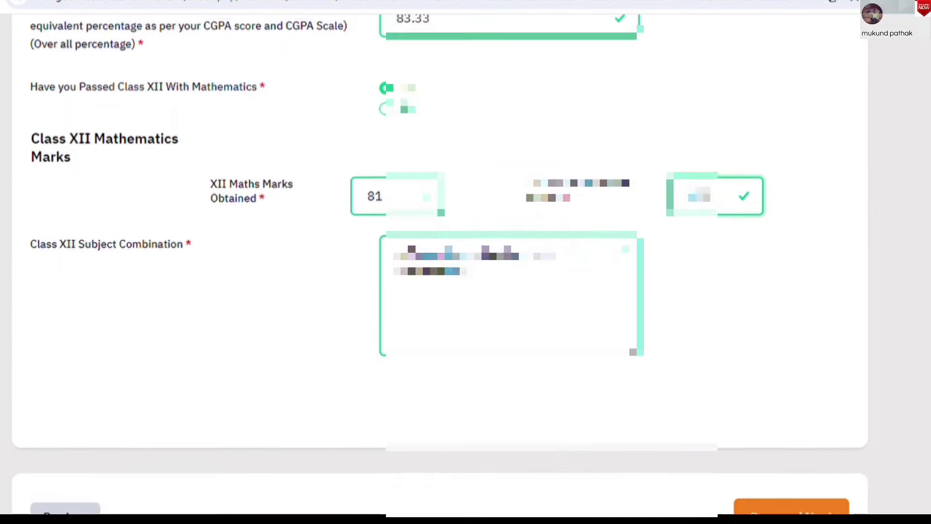
pyautogui.scroll(-1, 441, 452)
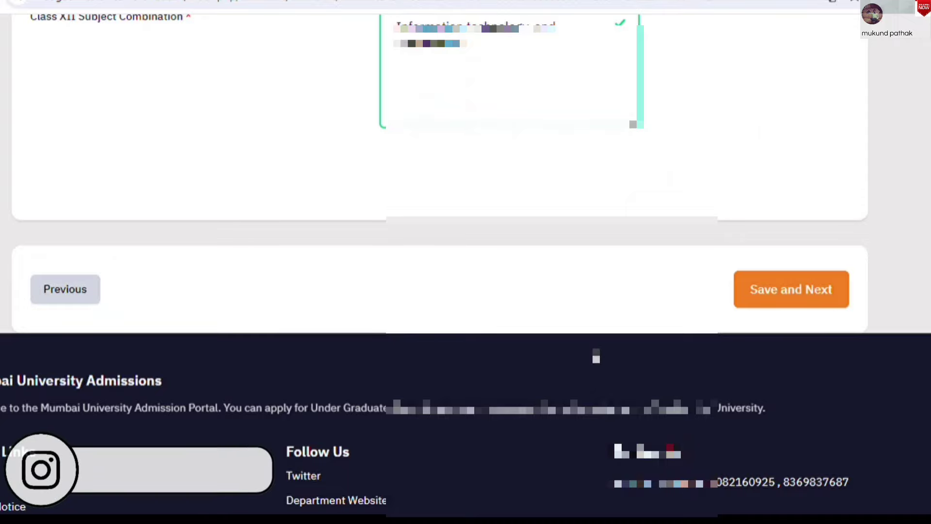
pyautogui.click(808, 306)
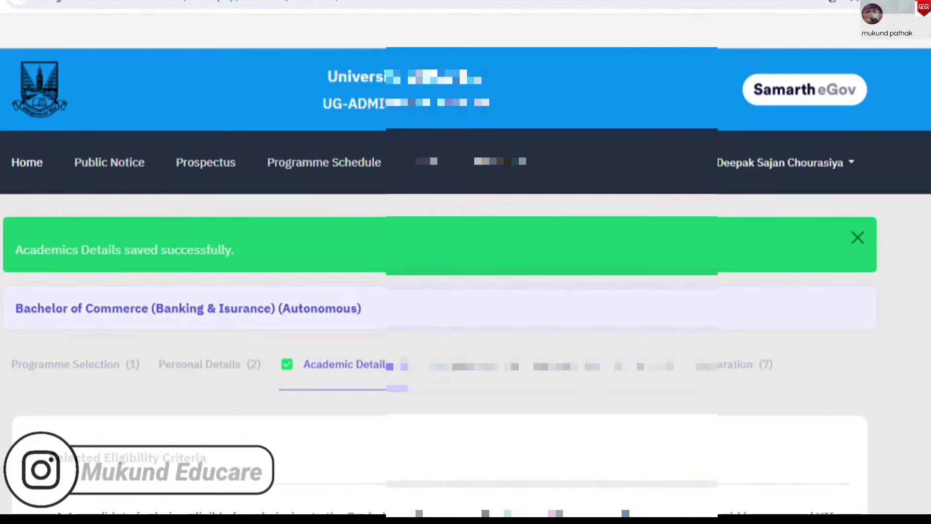
# - Review the saved eligibility criteria and Class X and XII qualification details, and continue to the Other Details section
pyautogui.scroll(-3, 465, 265)
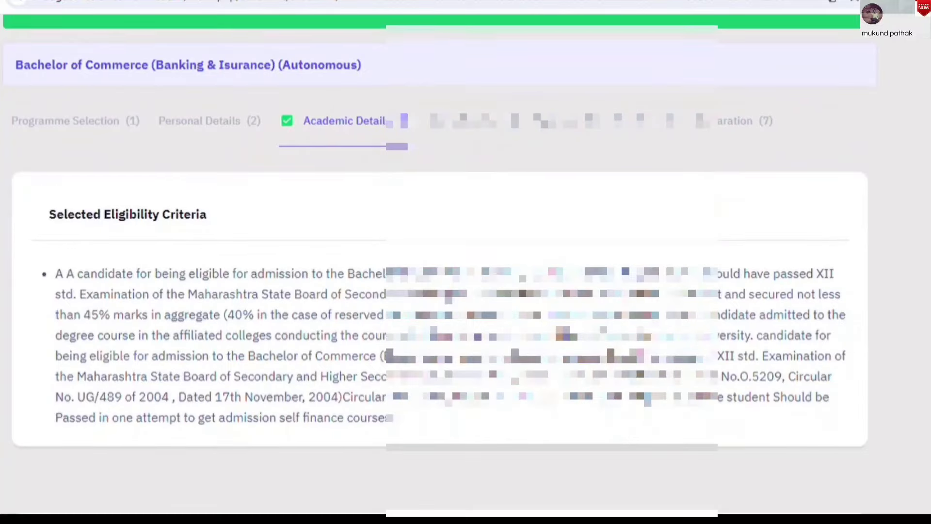
pyautogui.scroll(-2, 322, 47)
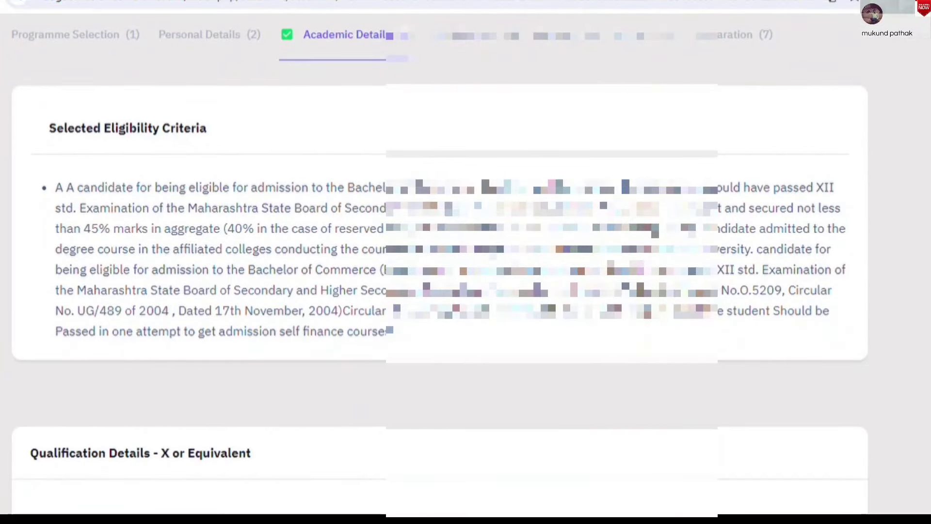
pyautogui.scroll(-1, 380, 77)
pyautogui.scroll(-6, 439, 264)
pyautogui.scroll(-2, 440, 265)
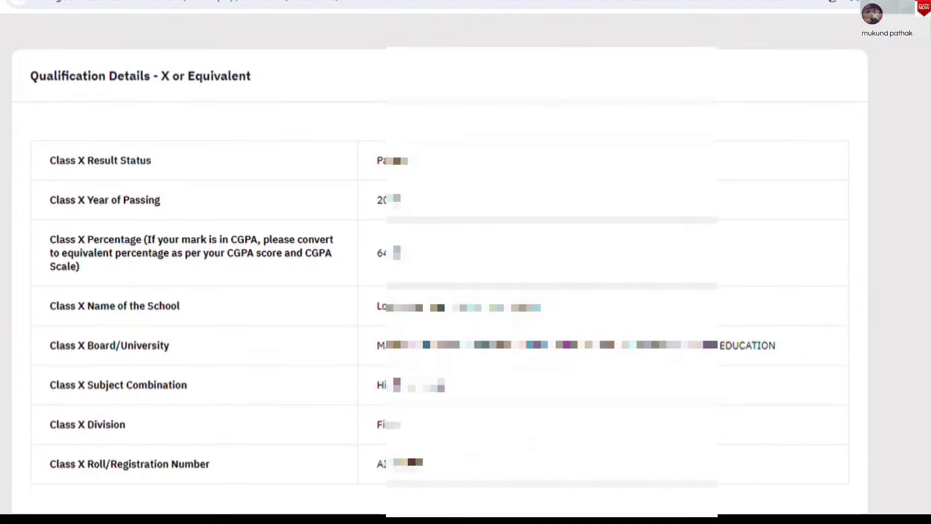
pyautogui.scroll(-3, 440, 264)
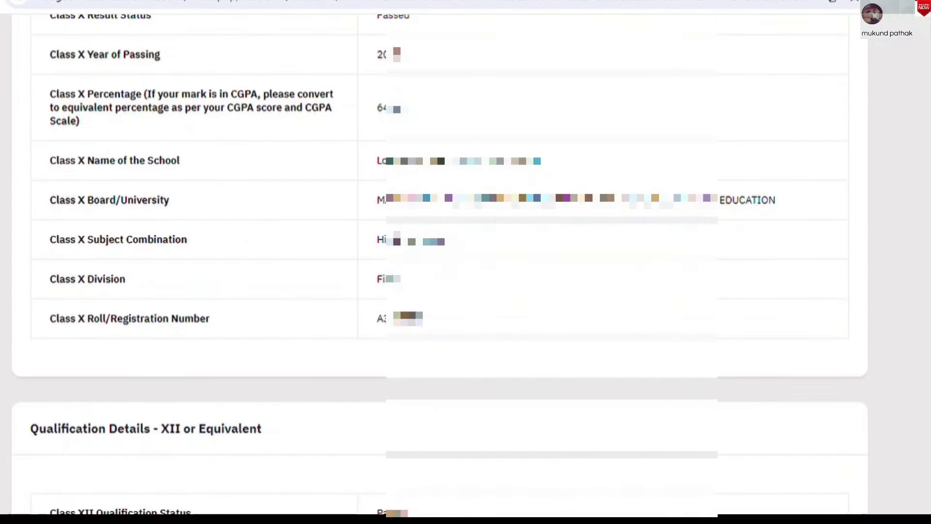
pyautogui.scroll(-2, 812, 293)
pyautogui.scroll(-5, 440, 264)
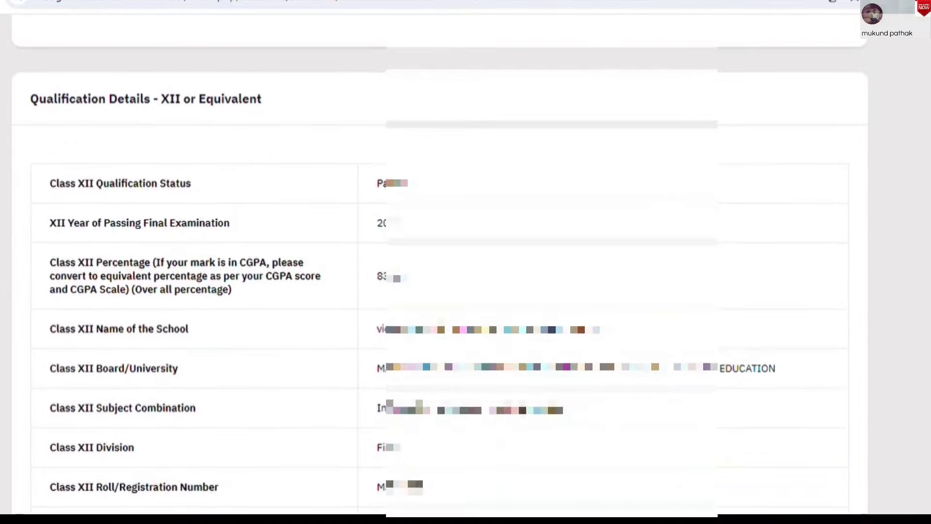
pyautogui.scroll(-4, 439, 264)
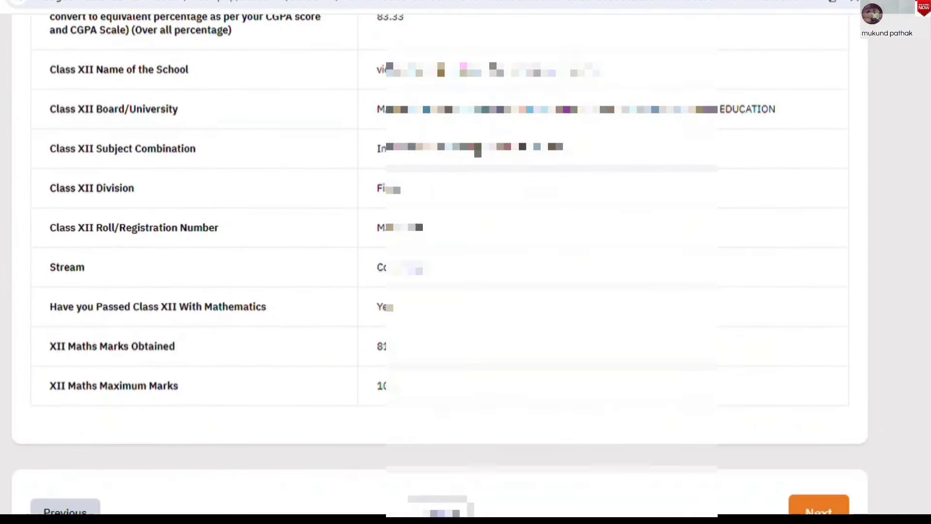
pyautogui.scroll(-1, 465, 264)
pyautogui.scroll(-3, 465, 264)
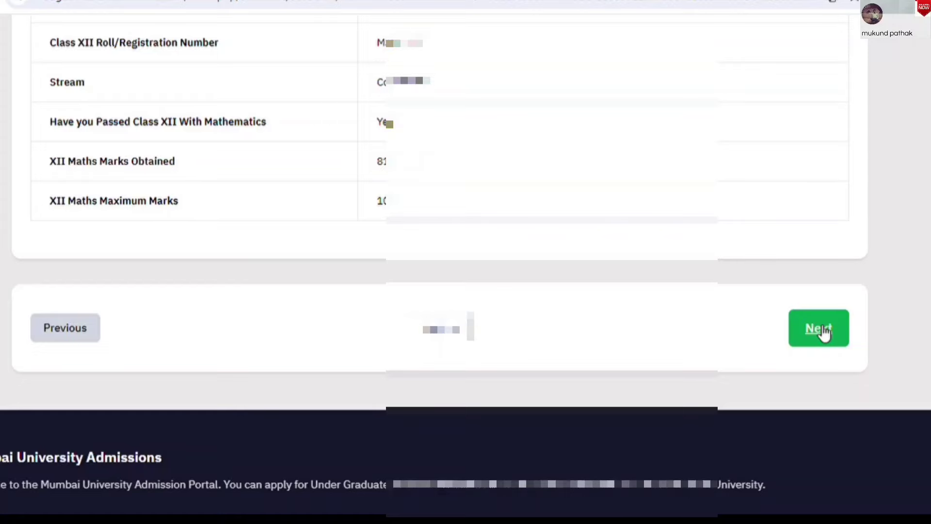
pyautogui.click(821, 330)
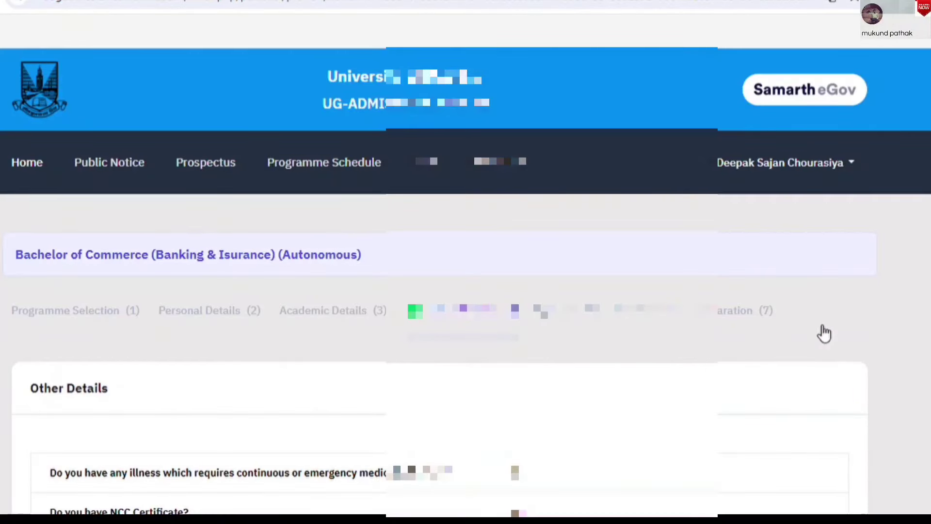
# - Review the answers and language entries in Other Details and continue to the Uploads section
pyautogui.scroll(-4, 466, 291)
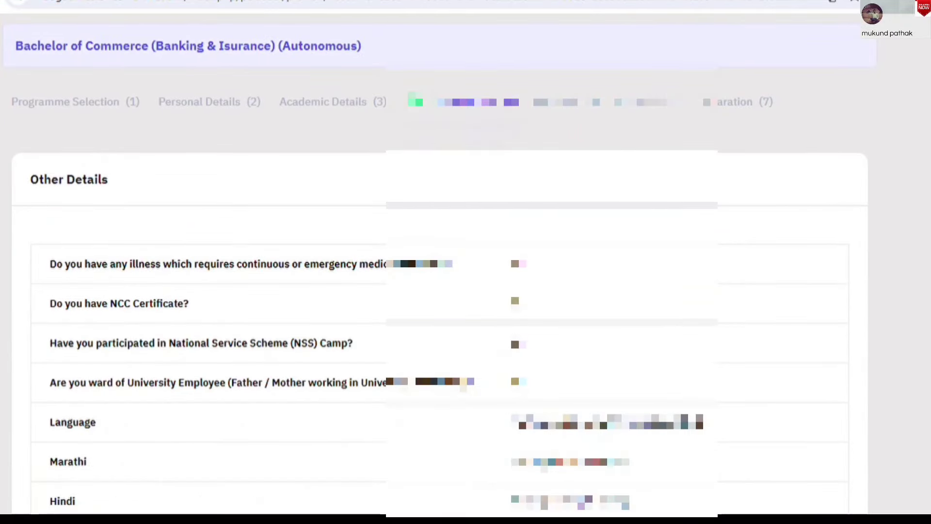
pyautogui.scroll(-5, 465, 291)
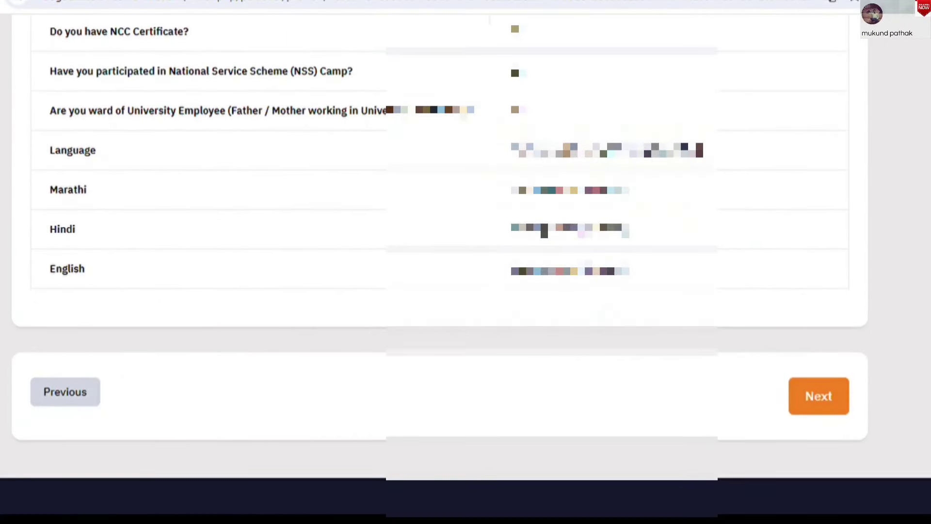
pyautogui.scroll(2, 154, 162)
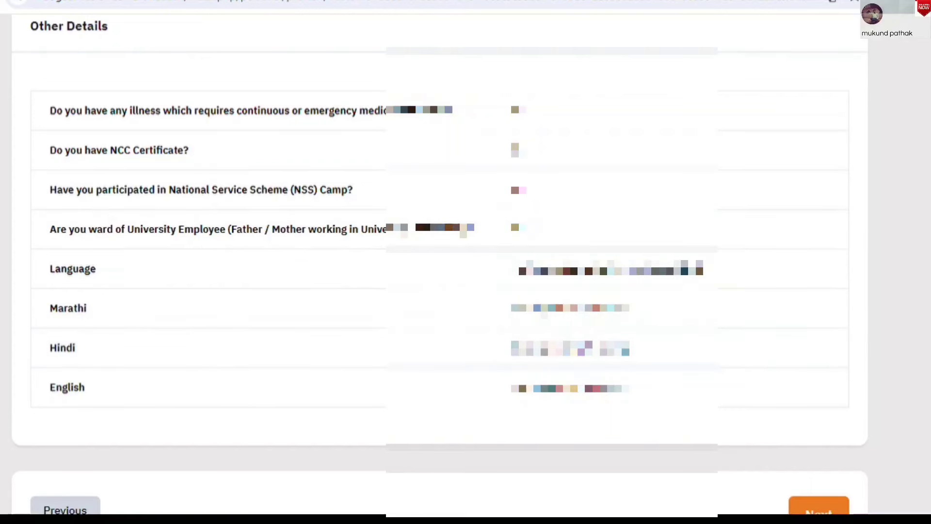
pyautogui.scroll(-2, 465, 261)
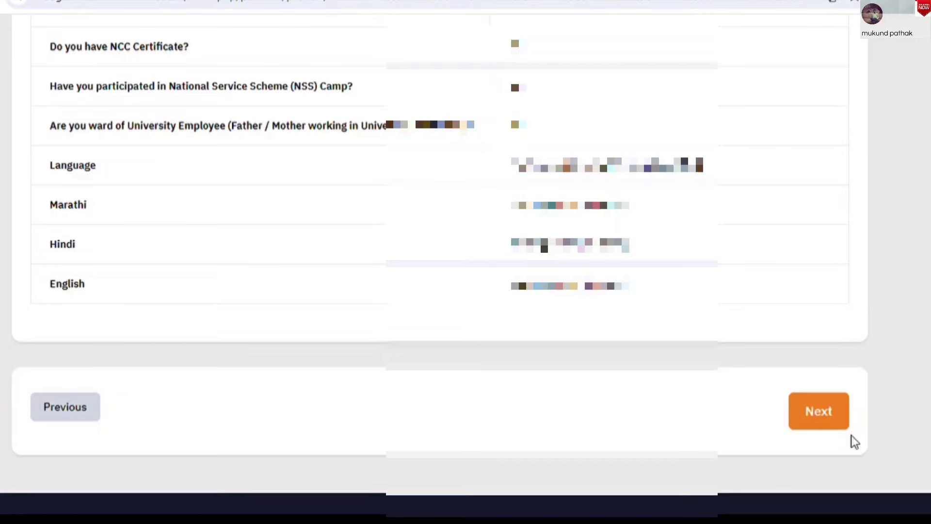
pyautogui.click(816, 413)
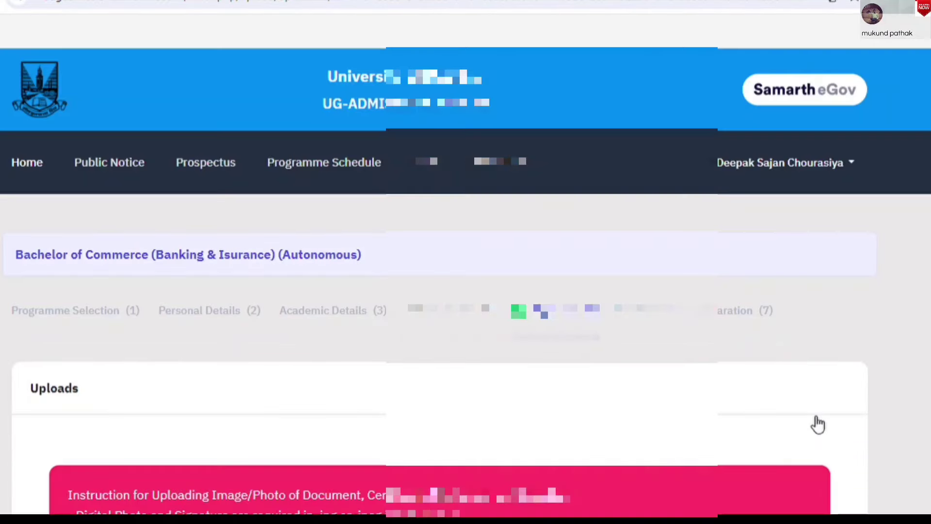
# - Review the upload instructions and the Photo, Signature, Income Certificate, Class X and Class XII document rows
pyautogui.scroll(-6, 466, 262)
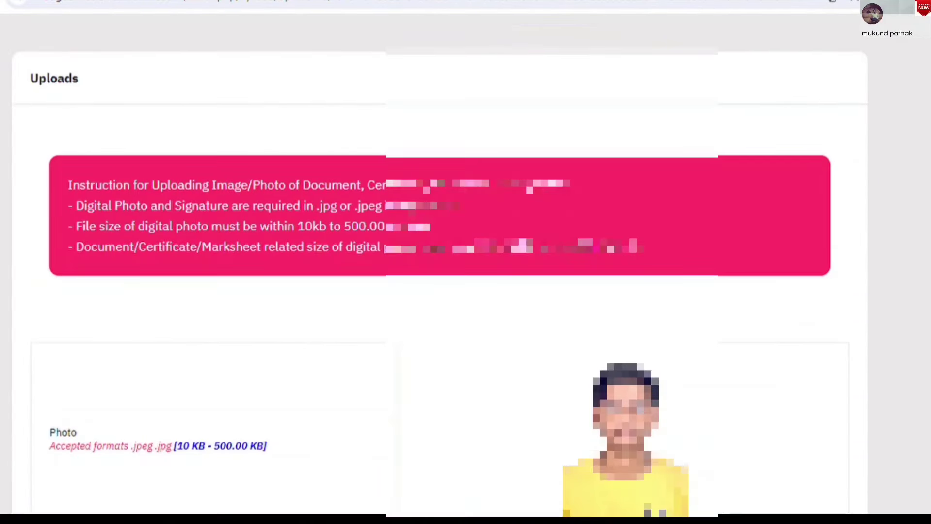
pyautogui.scroll(4, 466, 261)
pyautogui.scroll(-1, 465, 262)
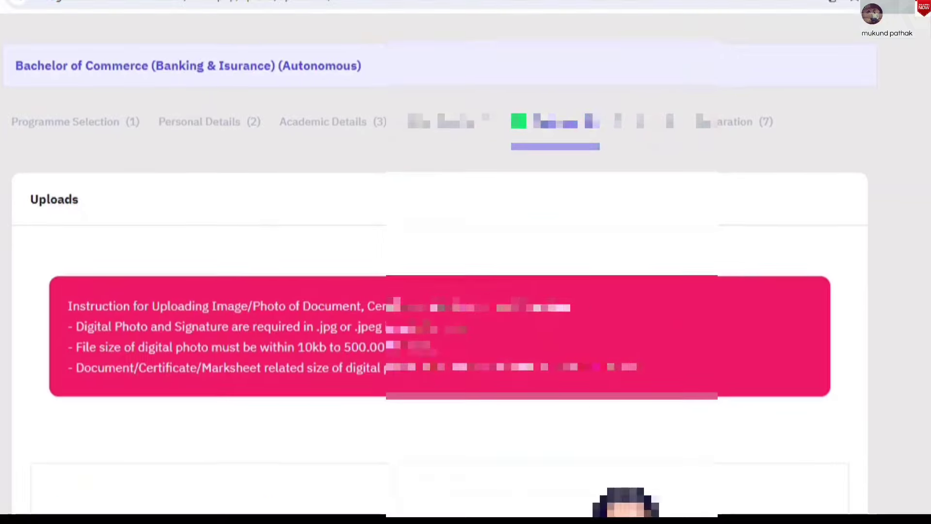
pyautogui.scroll(-7, 466, 261)
pyautogui.scroll(-3, 436, 262)
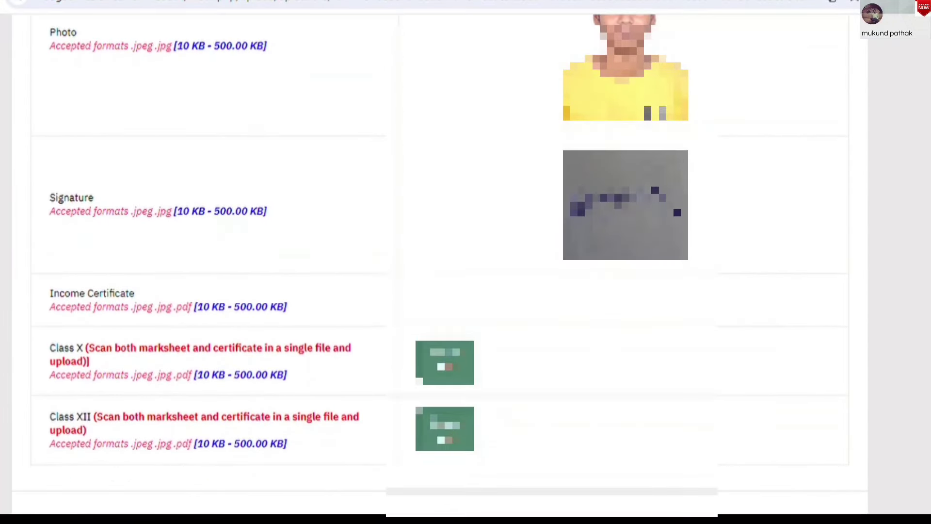
pyautogui.scroll(-1, 436, 262)
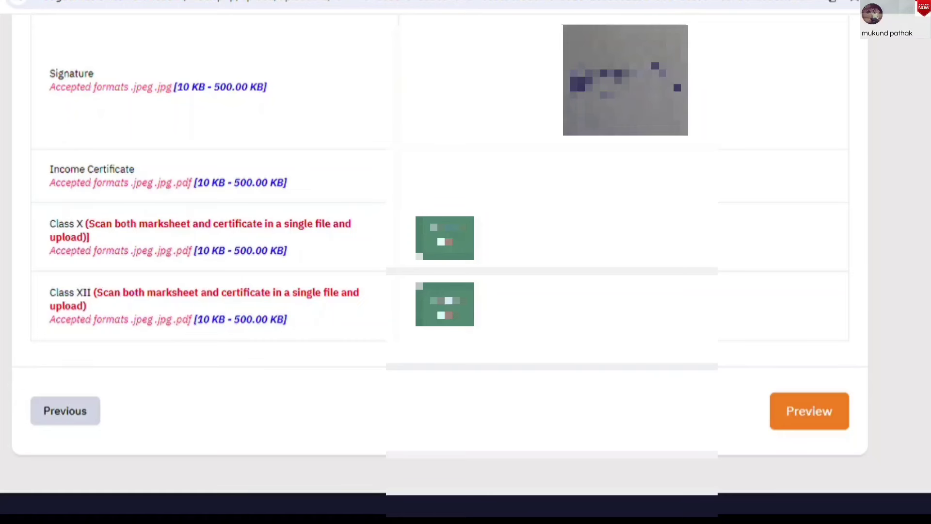
pyautogui.scroll(-1, 330, 182)
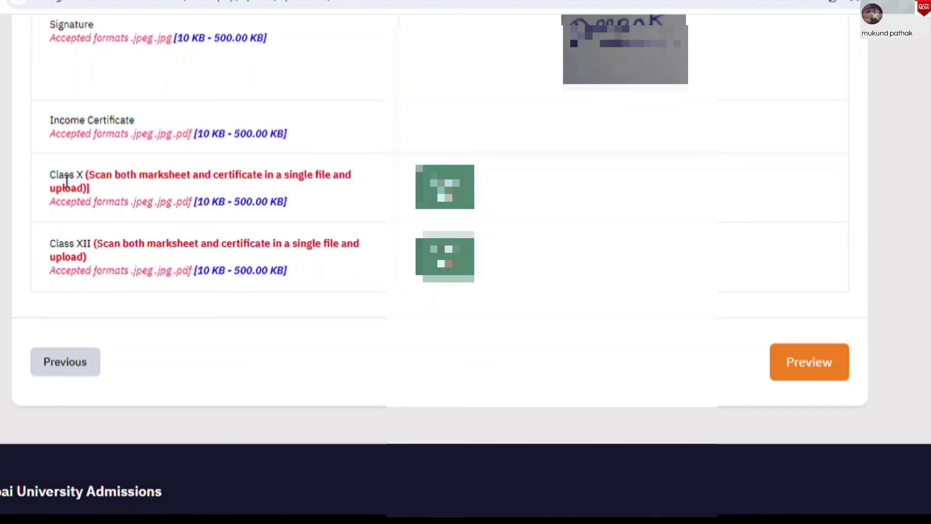
# - Check the Class X upload requirements for combining marksheet and certificate in one file, and the allowed file size
pyautogui.moveTo(51, 178); pyautogui.dragTo(355, 187)
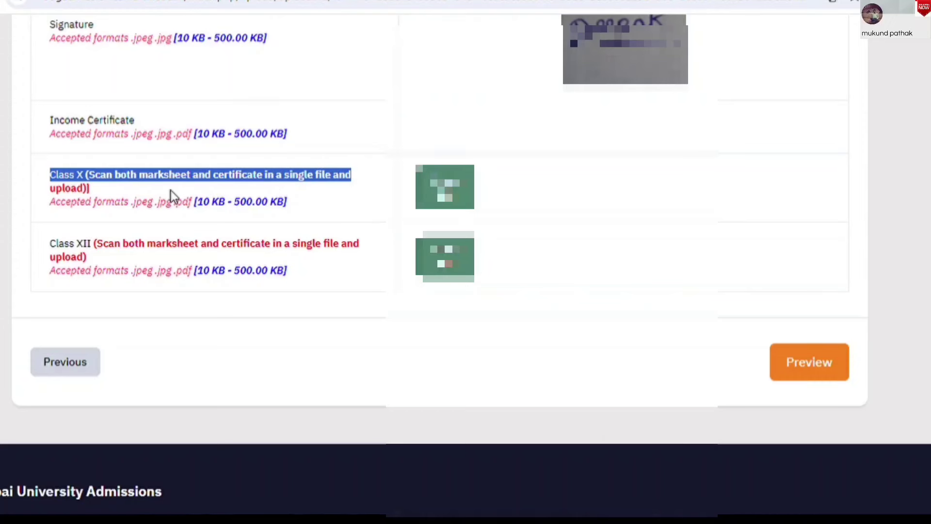
pyautogui.click(330, 218)
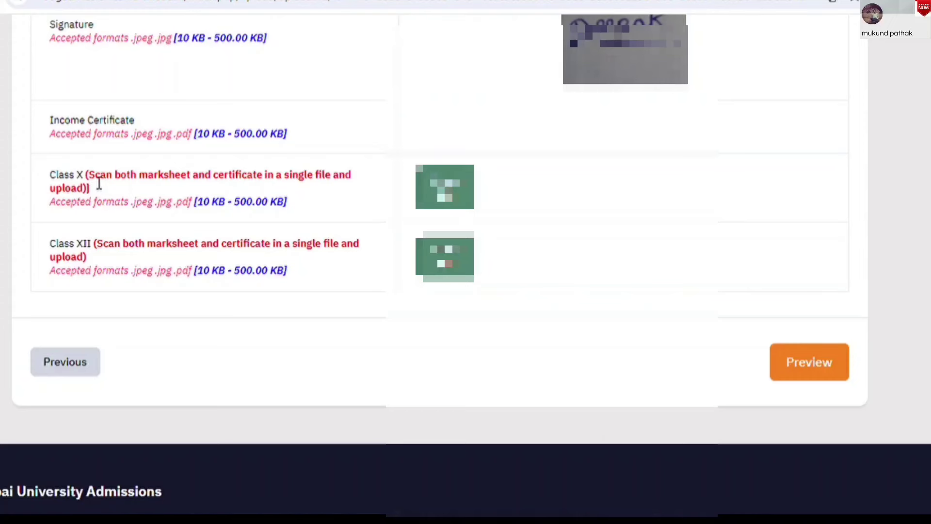
pyautogui.moveTo(92, 185); pyautogui.dragTo(281, 183)
pyautogui.click(210, 194)
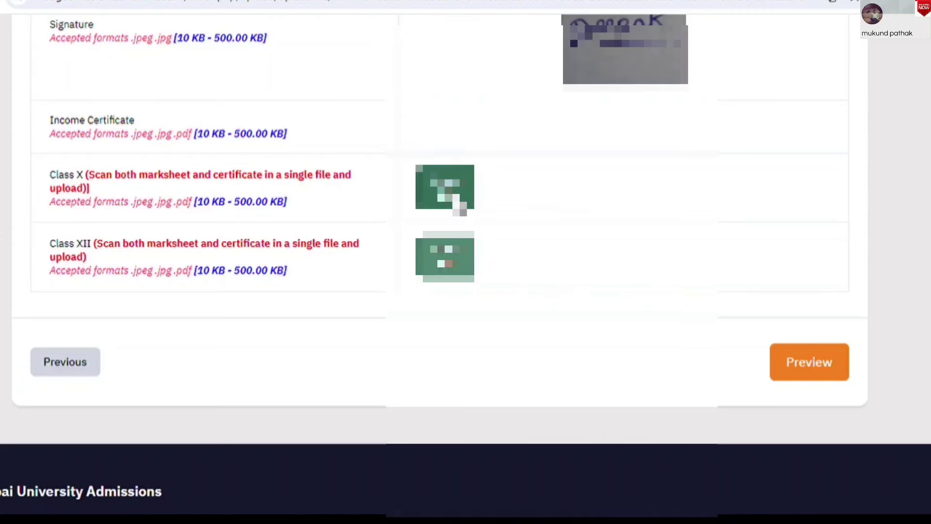
pyautogui.moveTo(196, 213); pyautogui.dragTo(290, 212)
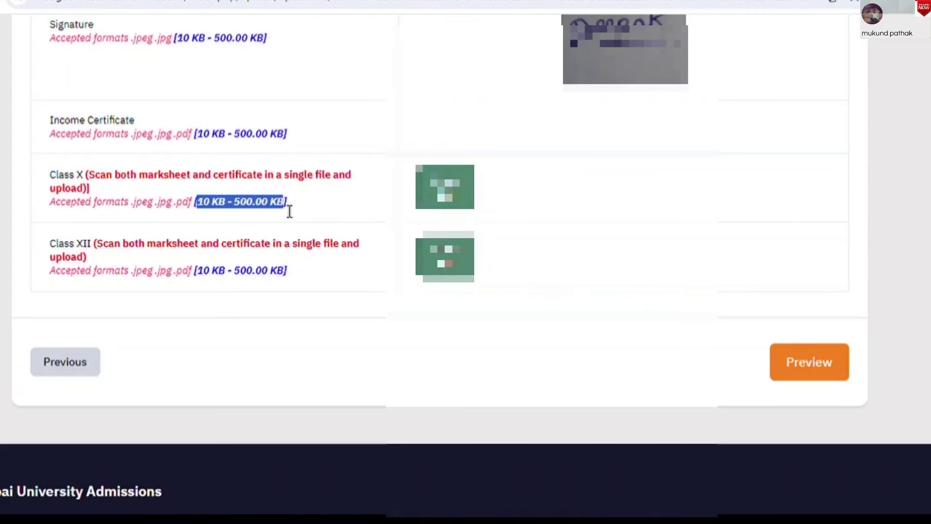
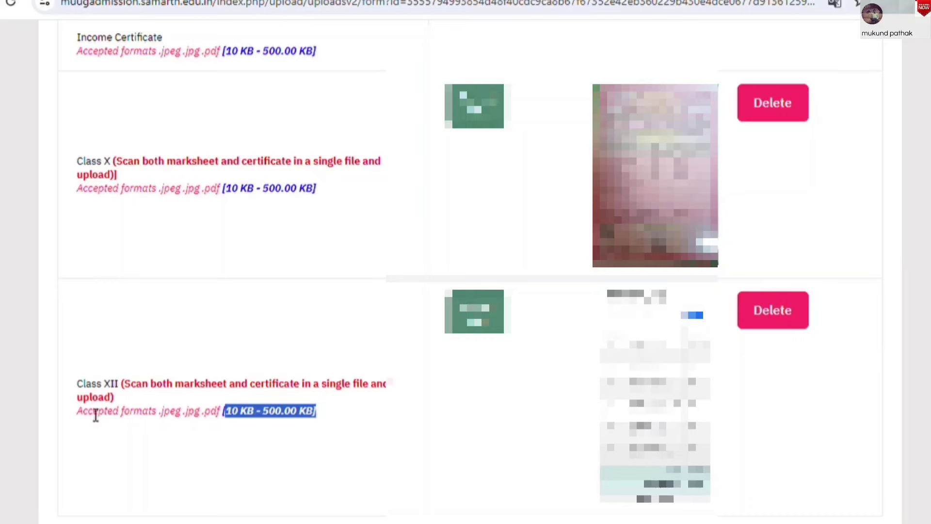
# - Open the application preview and review the programme name, college preferences and transaction details
pyautogui.scroll(-3, 182, 404)
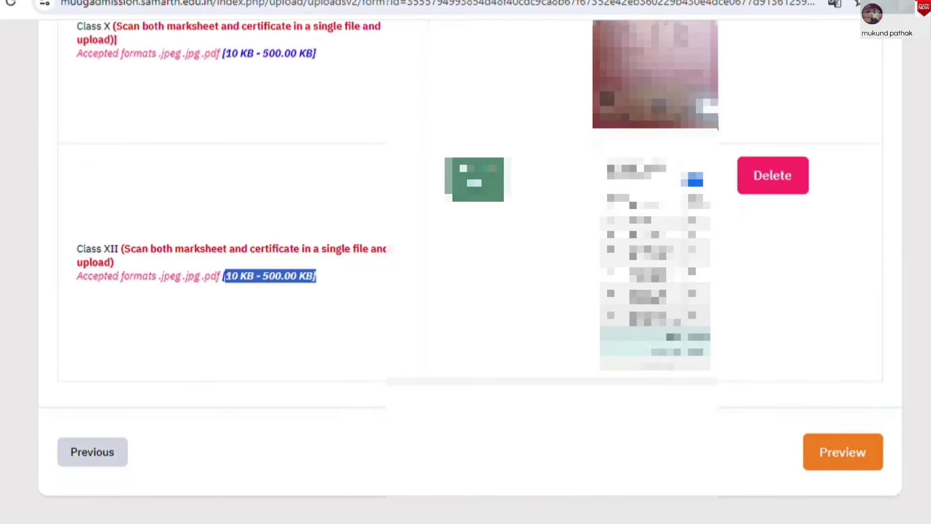
pyautogui.click(852, 458)
pyautogui.scroll(-9, 856, 462)
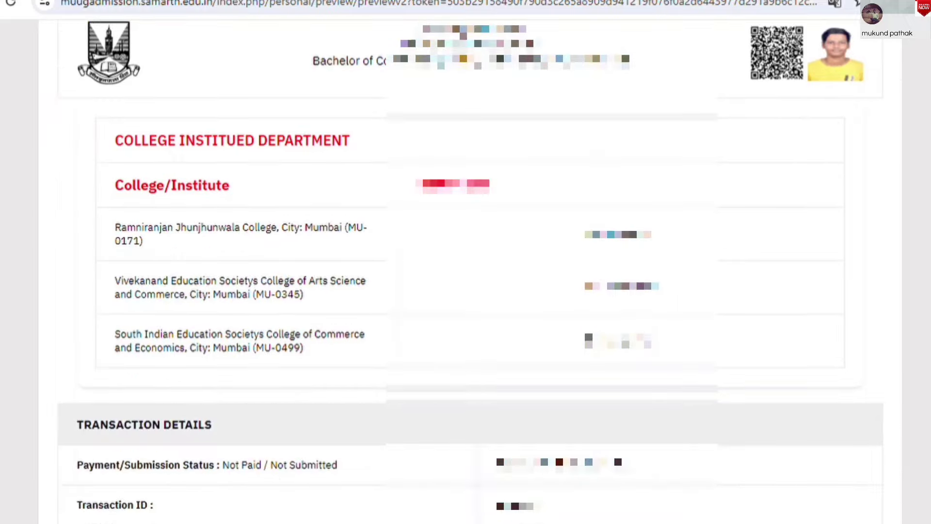
pyautogui.scroll(5, 465, 271)
pyautogui.scroll(-3, 466, 272)
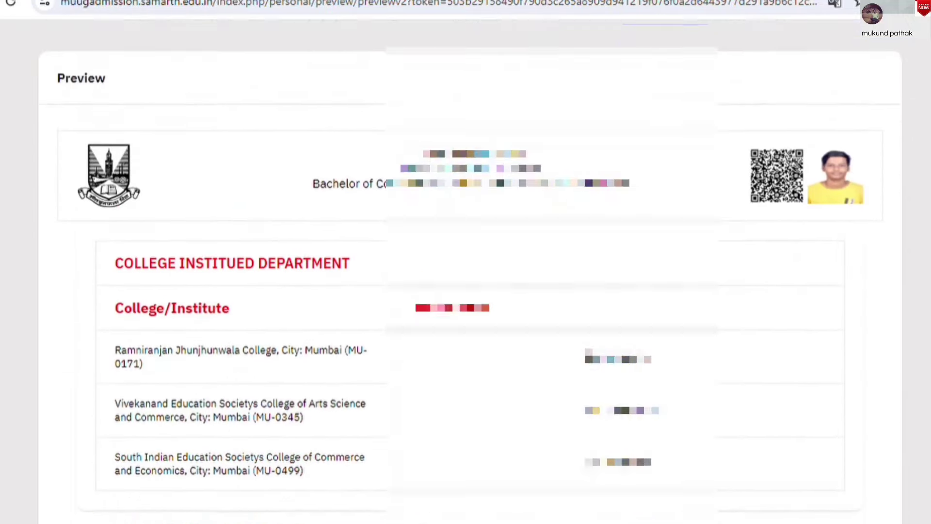
pyautogui.scroll(7, 465, 272)
pyautogui.scroll(-8, 466, 271)
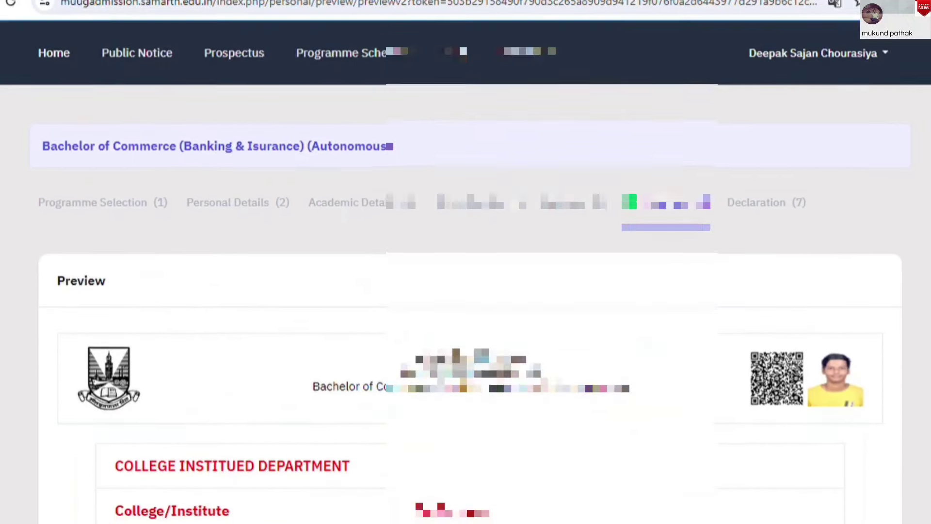
pyautogui.scroll(-1, 465, 271)
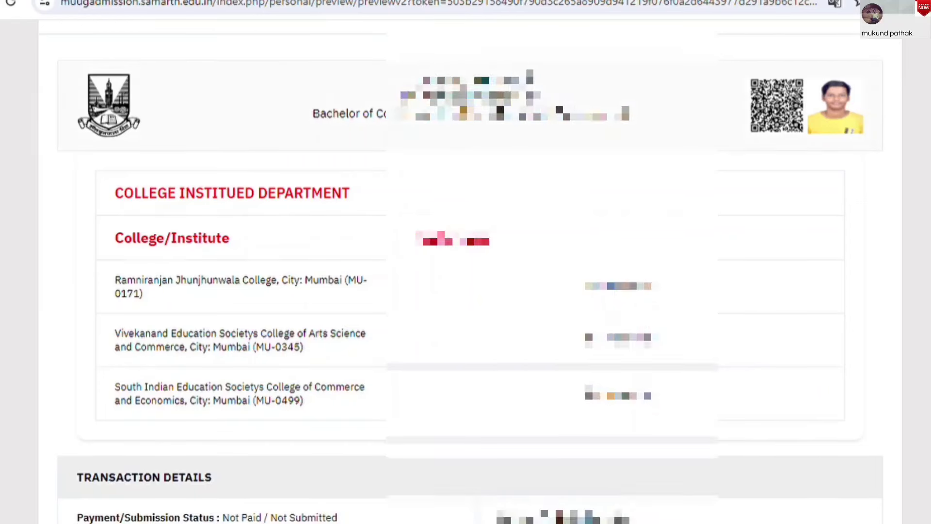
pyautogui.tripleClick(469, 113)
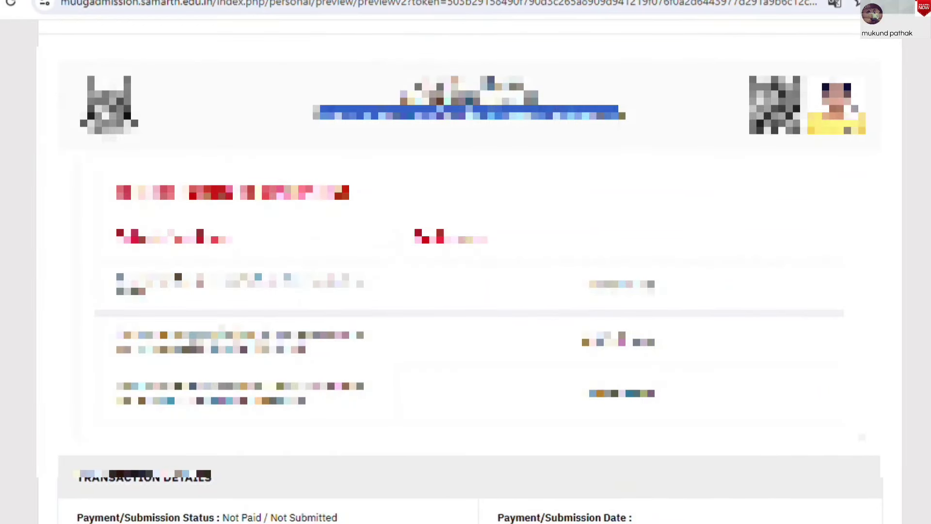
pyautogui.scroll(-4, 465, 271)
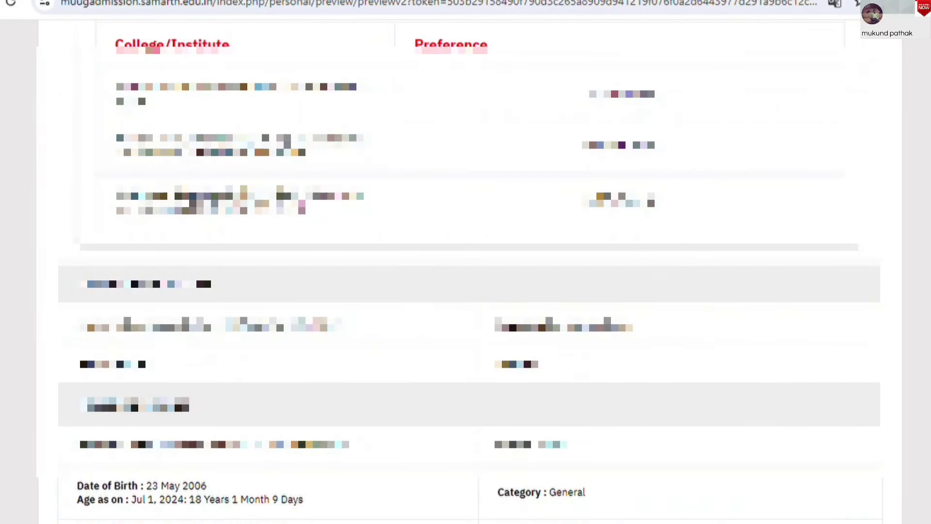
# - Check the listed colleges with their preference order and the transaction details in the application preview
pyautogui.moveTo(114, 85); pyautogui.dragTo(305, 211)
pyautogui.click(306, 211)
pyautogui.scroll(-3, 466, 261)
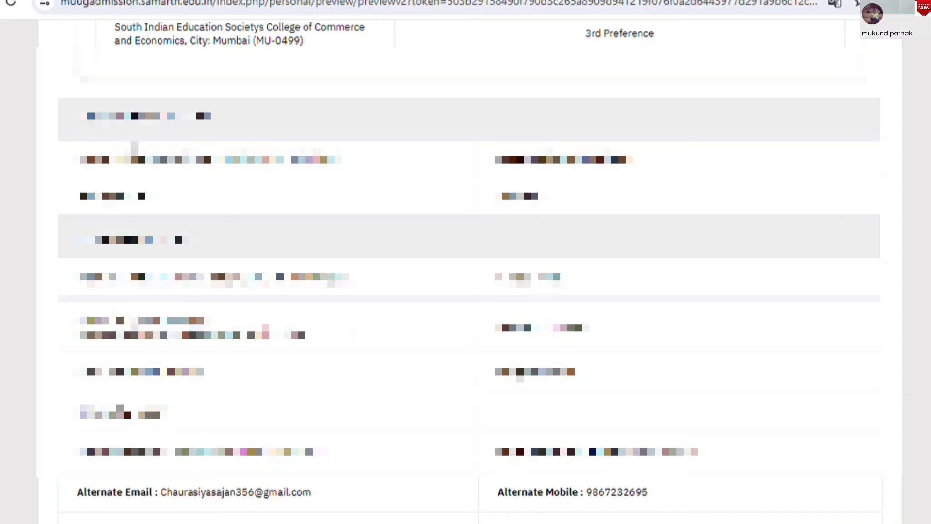
pyautogui.tripleClick(348, 122)
pyautogui.click(331, 163)
pyautogui.moveTo(233, 160); pyautogui.dragTo(365, 164)
pyautogui.moveTo(494, 157); pyautogui.dragTo(653, 170)
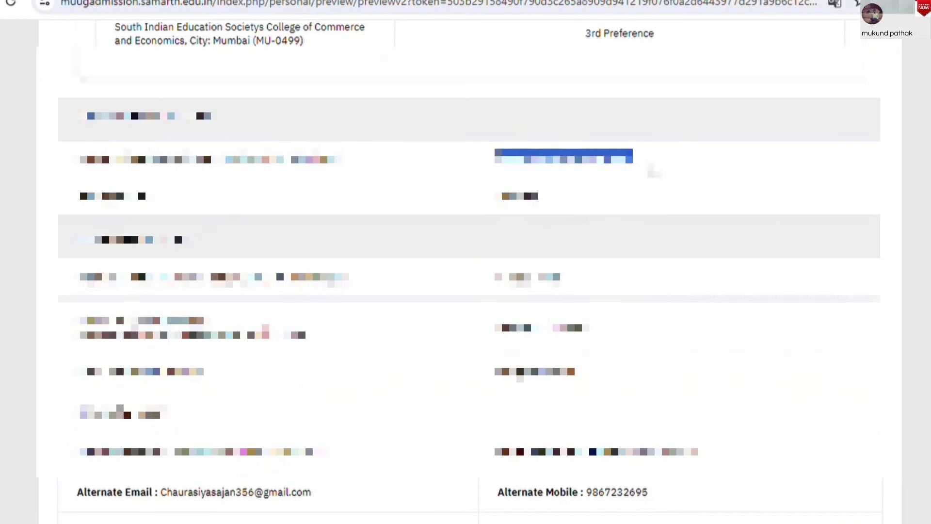
pyautogui.click(687, 178)
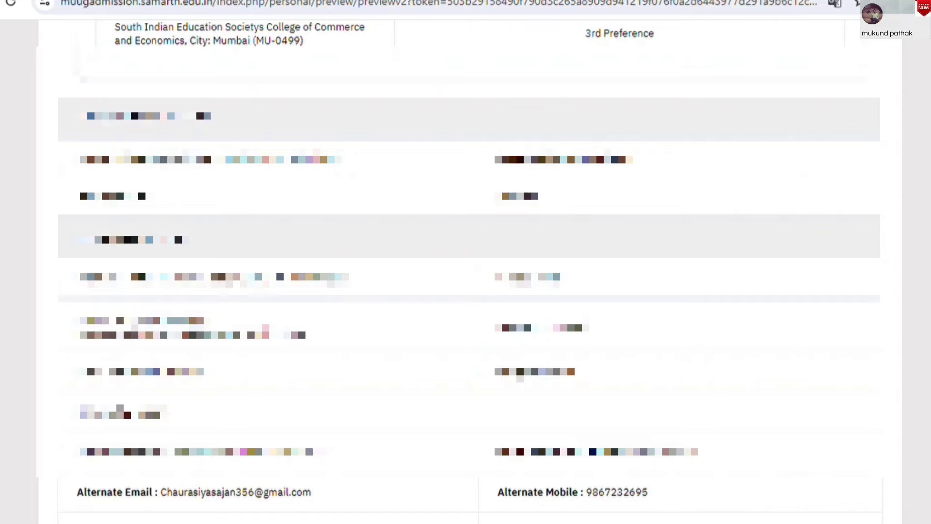
# - Review the personal, family, category, other, academic and uploaded-document sections of the application preview
pyautogui.scroll(-1, 465, 261)
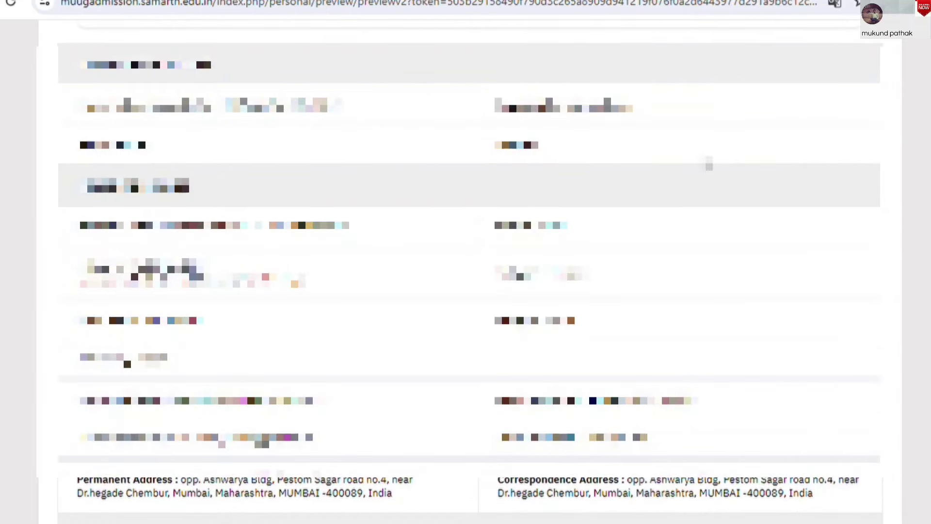
pyautogui.scroll(-3, 466, 262)
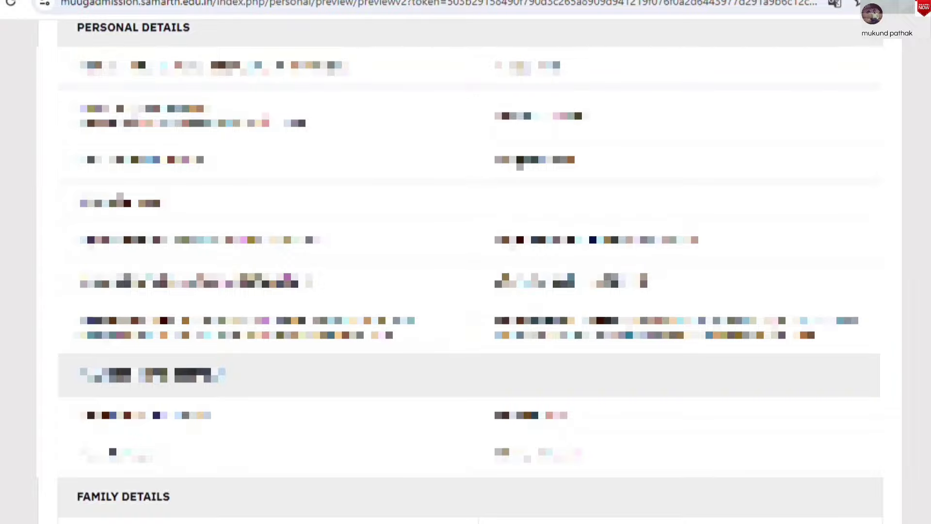
pyautogui.scroll(-10, 465, 262)
pyautogui.scroll(-15, 465, 262)
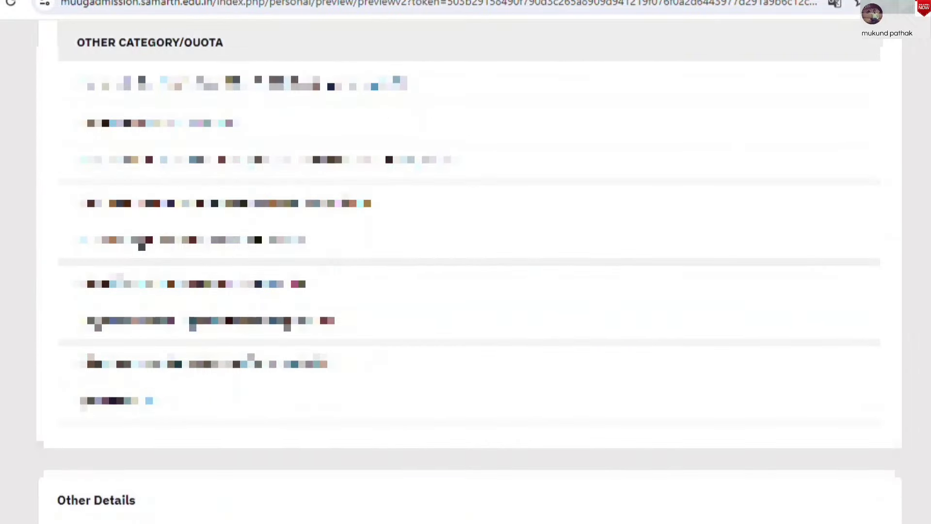
pyautogui.scroll(-15, 465, 262)
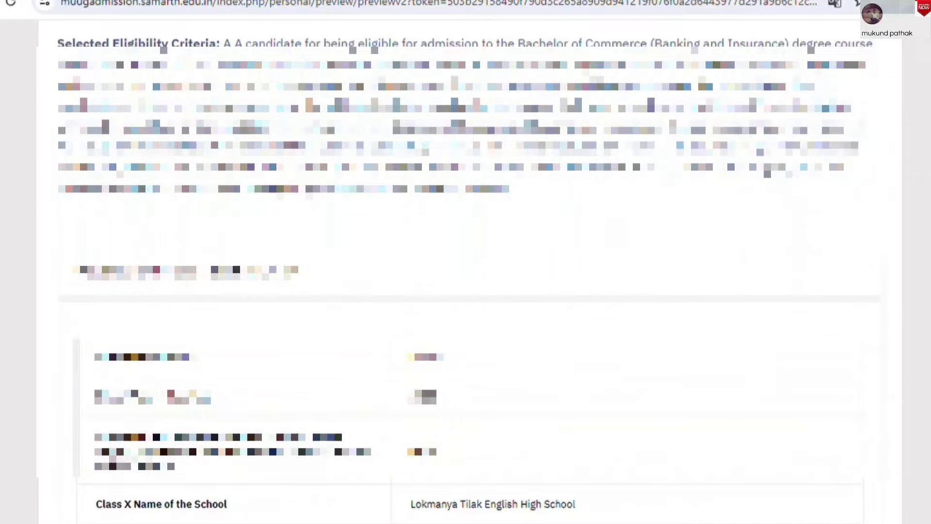
pyautogui.scroll(-10, 465, 262)
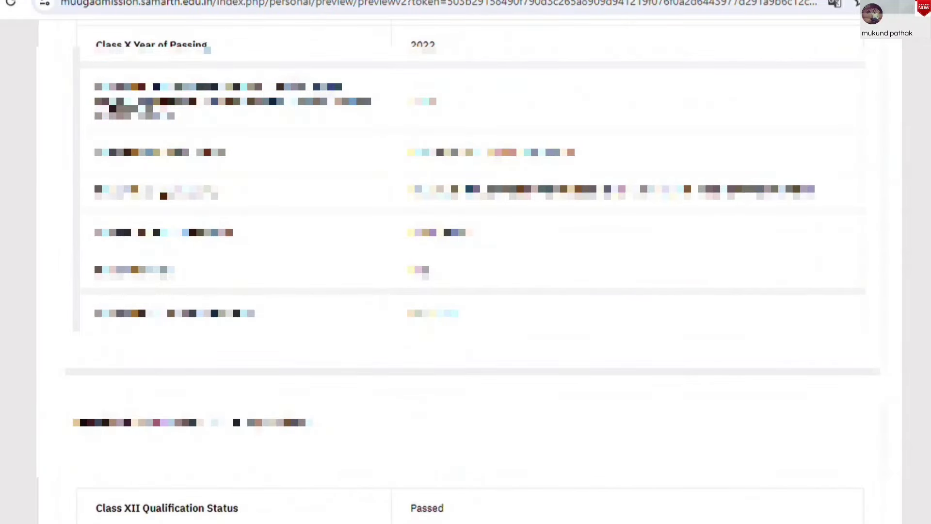
pyautogui.scroll(-8, 465, 261)
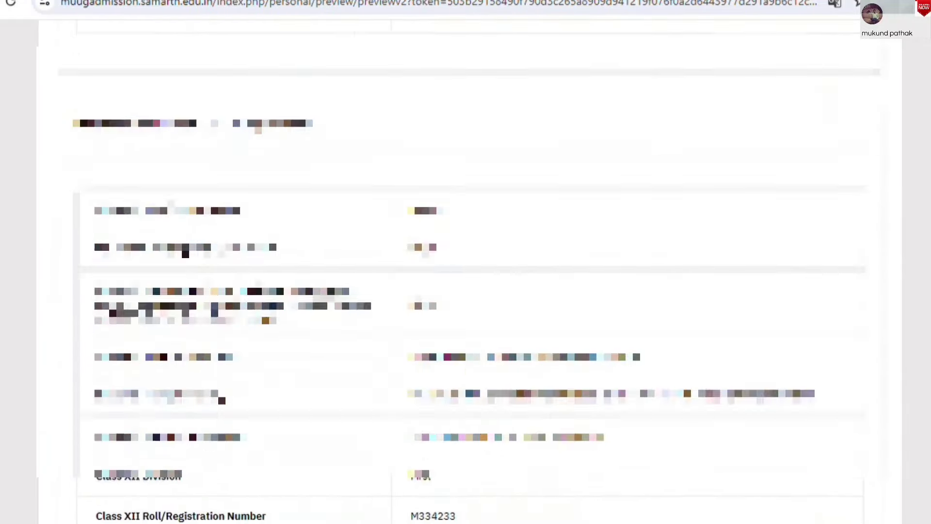
pyautogui.scroll(-10, 465, 262)
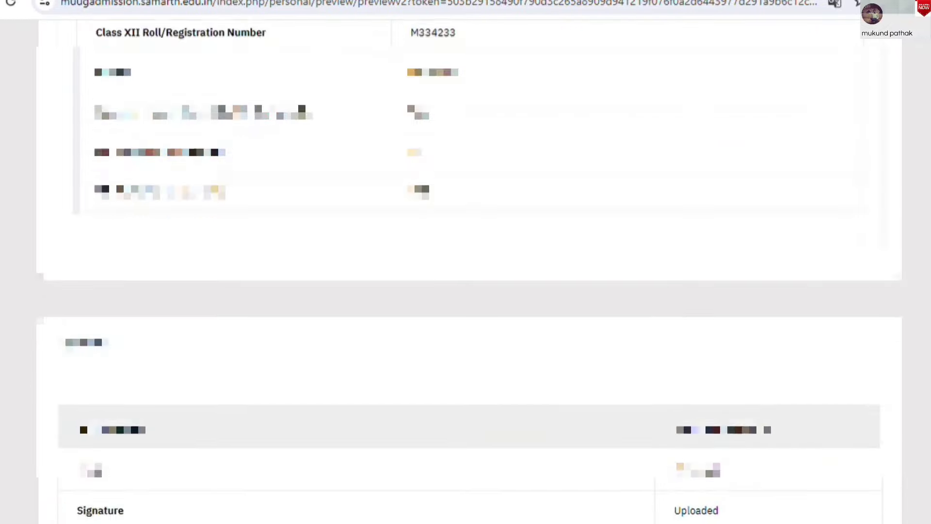
pyautogui.scroll(-6, 465, 262)
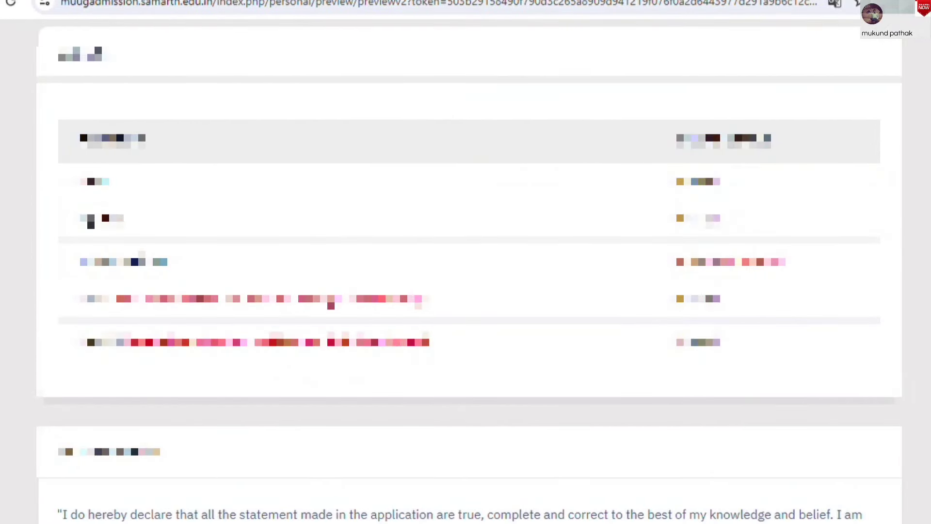
pyautogui.scroll(-2, 465, 261)
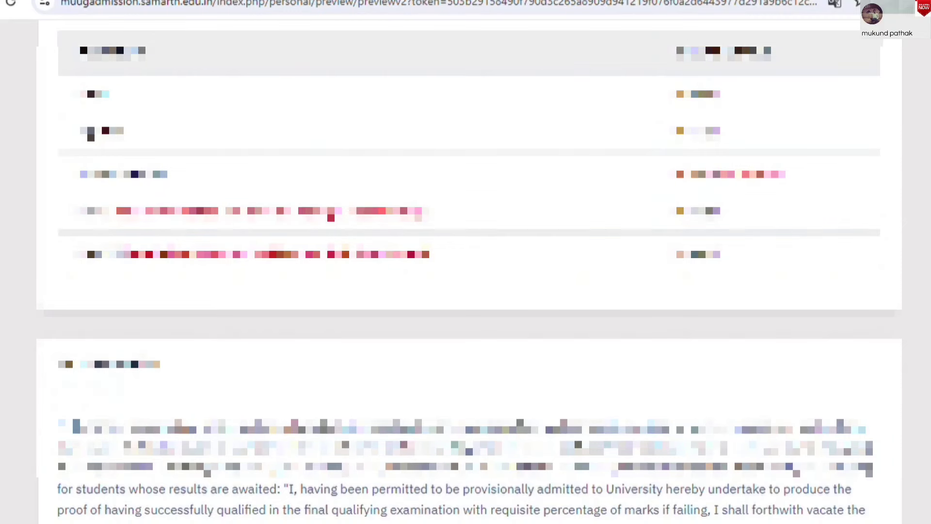
# - Read the Form Declaration text at the end of the preview and continue to the Declaration section
pyautogui.scroll(-7, 465, 261)
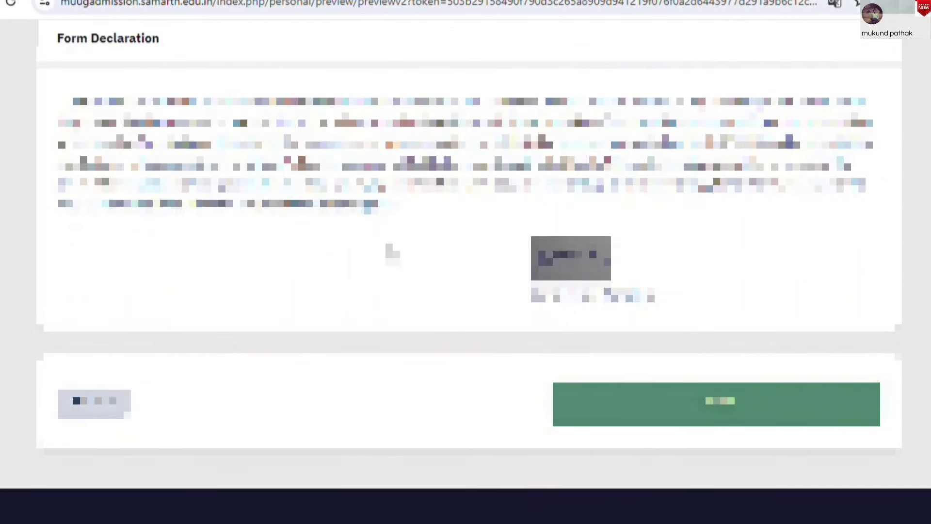
pyautogui.moveTo(61, 102); pyautogui.dragTo(406, 210)
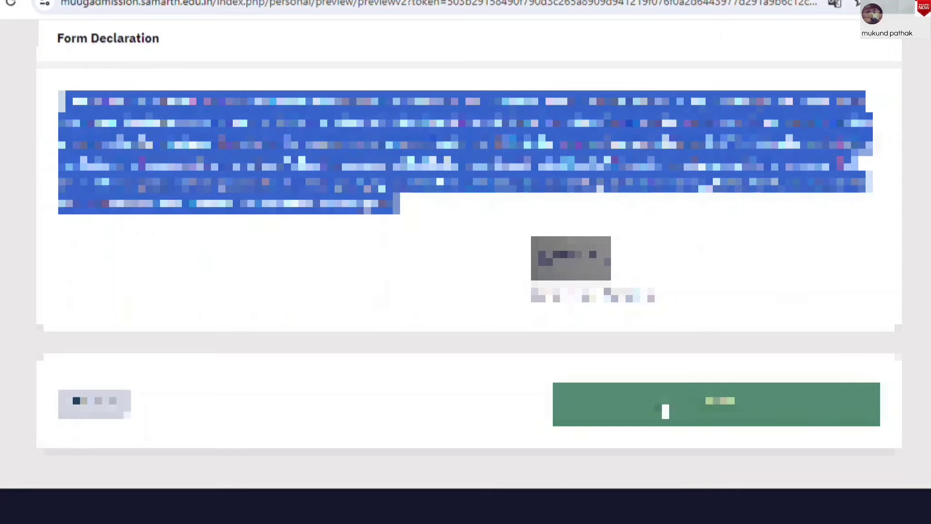
pyautogui.click(759, 424)
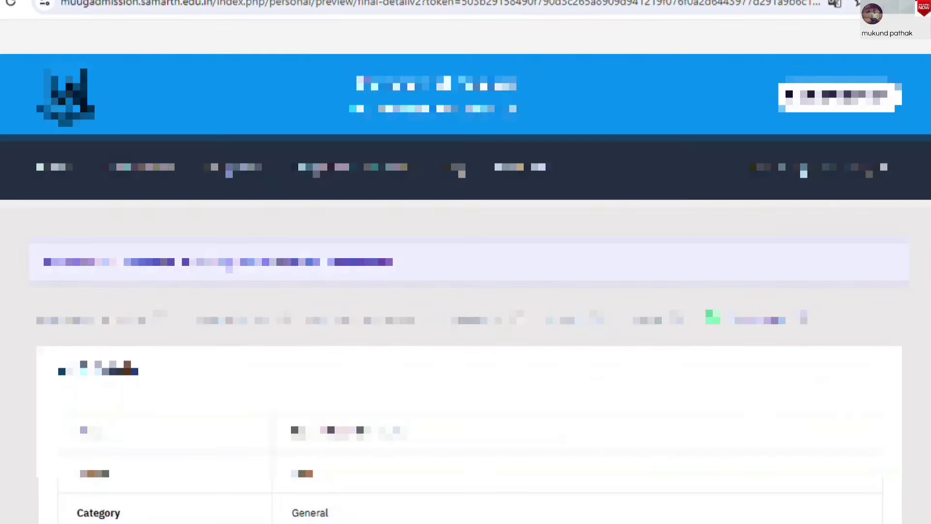
# - Review the Verify Details summary, including additional category answers and programme, and the heading of the verification checklist
pyautogui.scroll(-5, 250, 149)
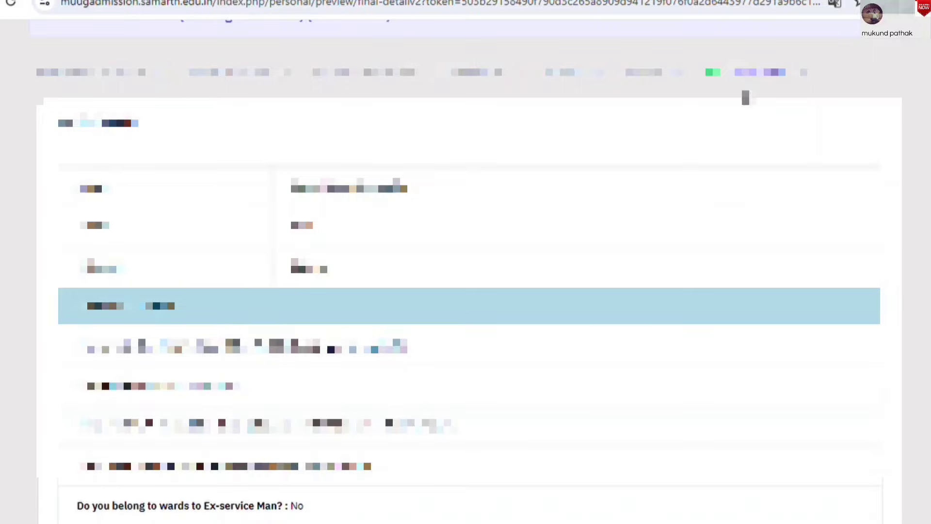
pyautogui.moveTo(48, 130); pyautogui.dragTo(155, 130)
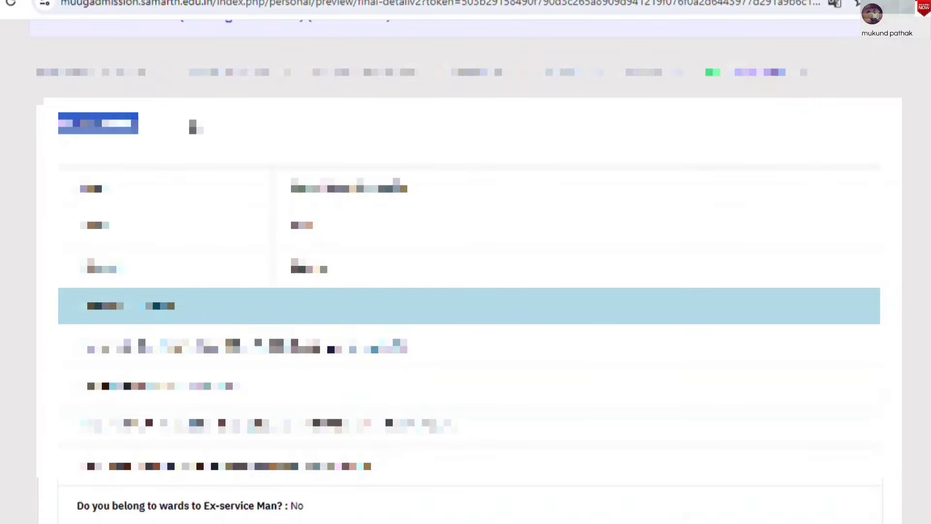
pyautogui.scroll(-6, 465, 272)
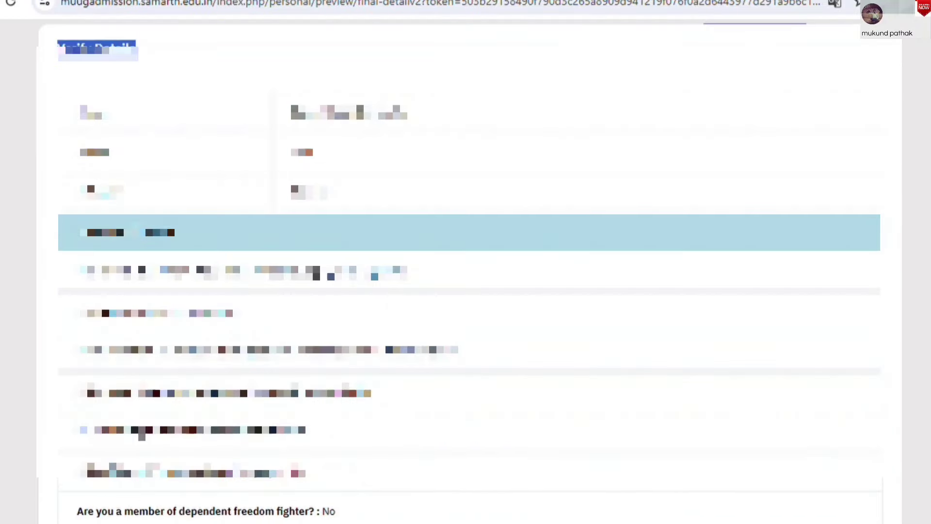
pyautogui.scroll(-7, 465, 271)
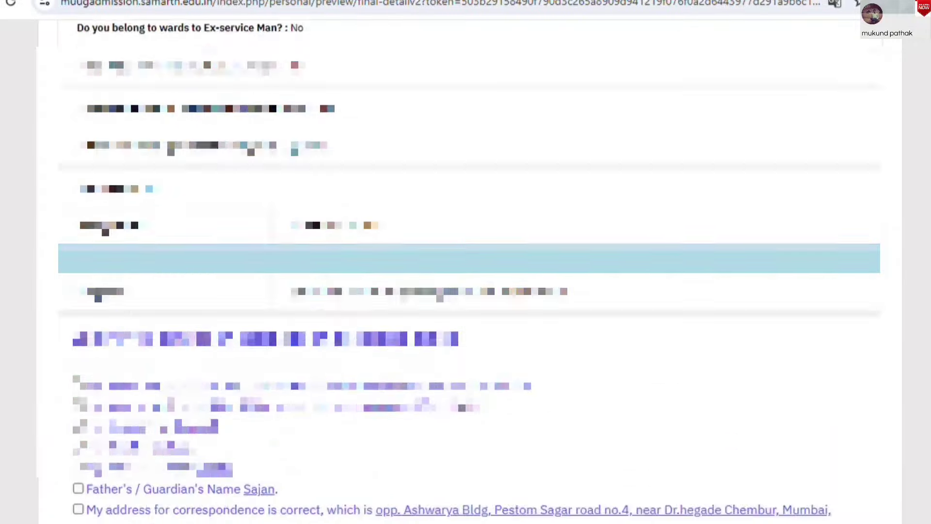
pyautogui.scroll(-3, 466, 272)
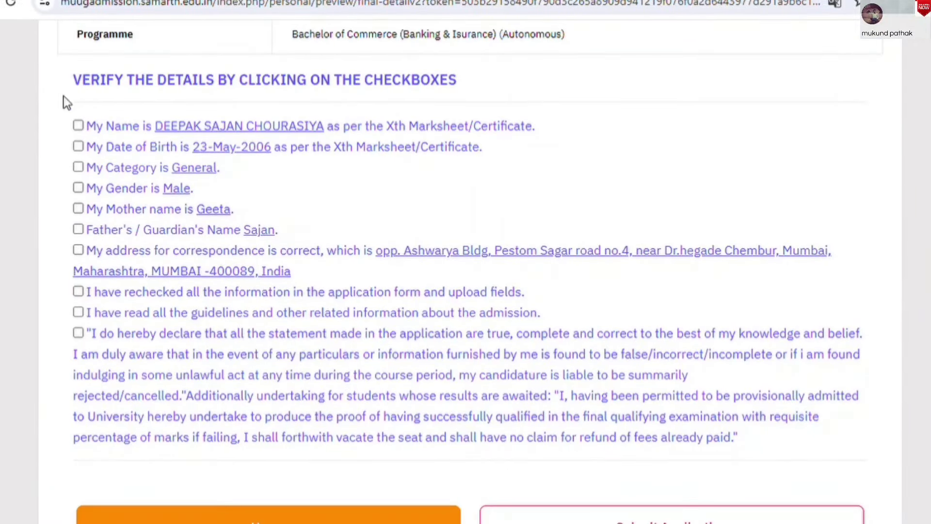
pyautogui.tripleClick(327, 92)
pyautogui.click(539, 87)
# - Confirm the applicant's name, date of birth, category, gender, parents' names and correspondence address in the verification checklist
pyautogui.click(78, 127)
pyautogui.click(78, 147)
pyautogui.click(79, 168)
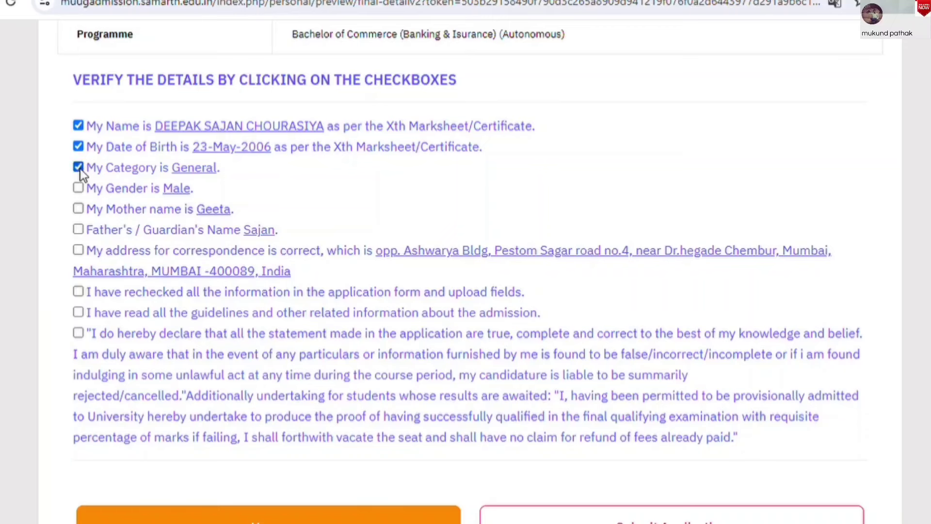
pyautogui.click(78, 189)
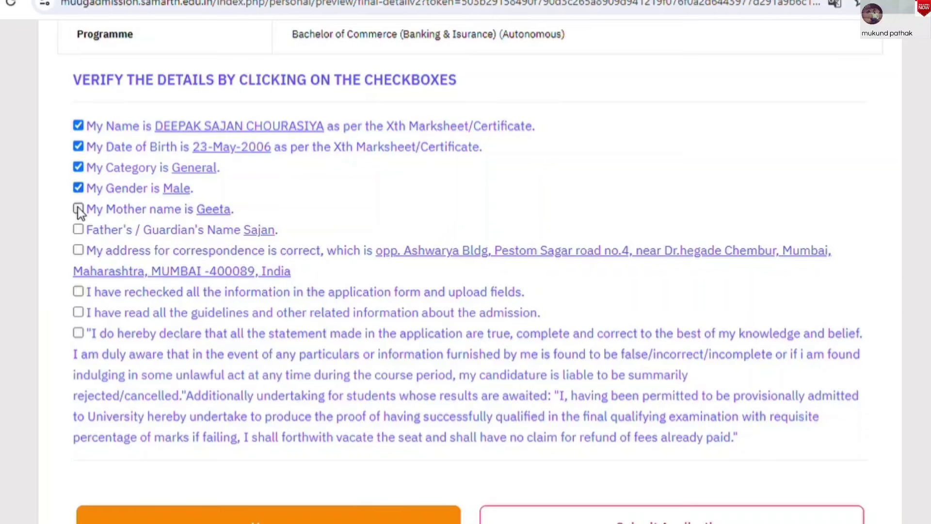
pyautogui.click(79, 209)
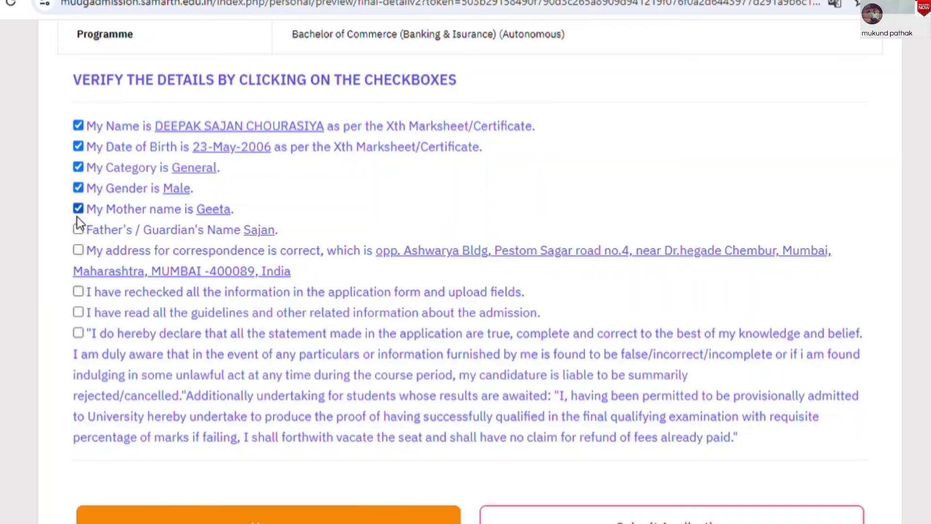
pyautogui.click(78, 251)
# - Confirm the statements about rechecking all information and reading the guidelines, and accept the final declaration
pyautogui.click(79, 292)
pyautogui.click(78, 312)
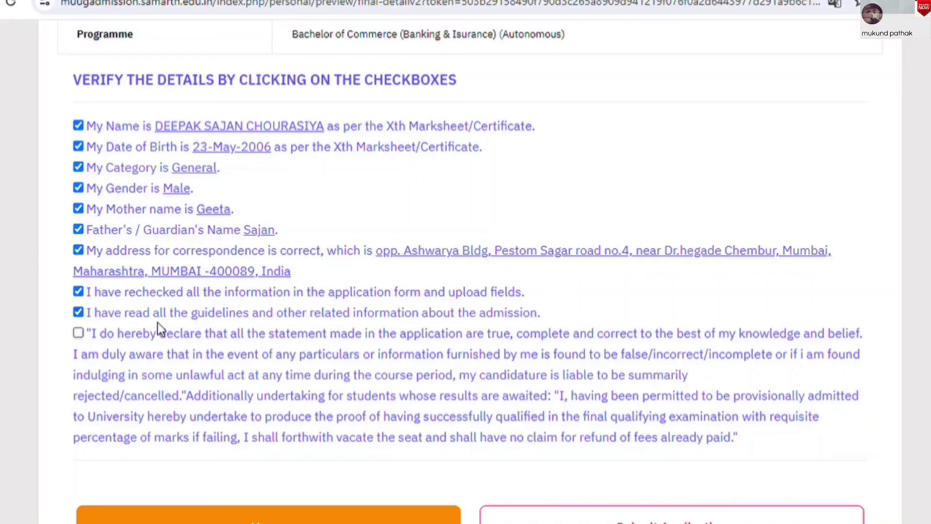
pyautogui.click(77, 333)
pyautogui.scroll(-1, 814, 359)
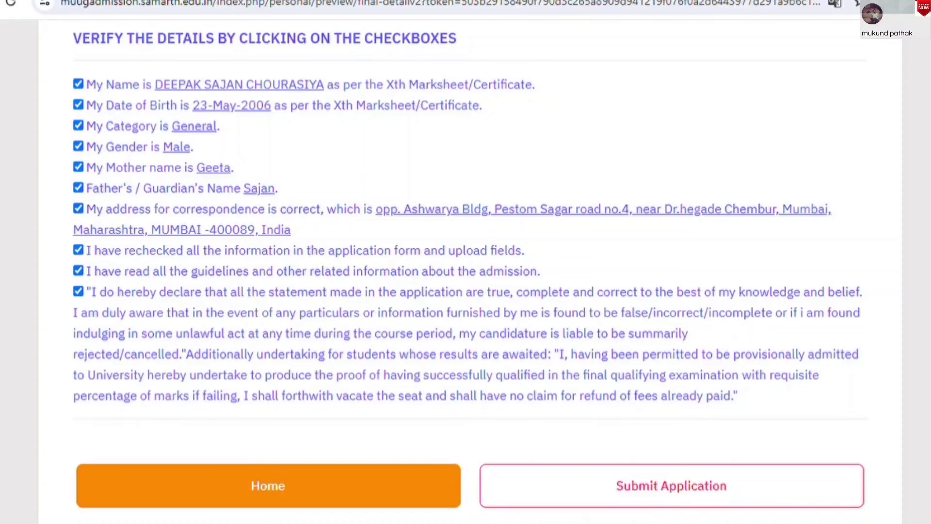
pyautogui.scroll(-2, 727, 335)
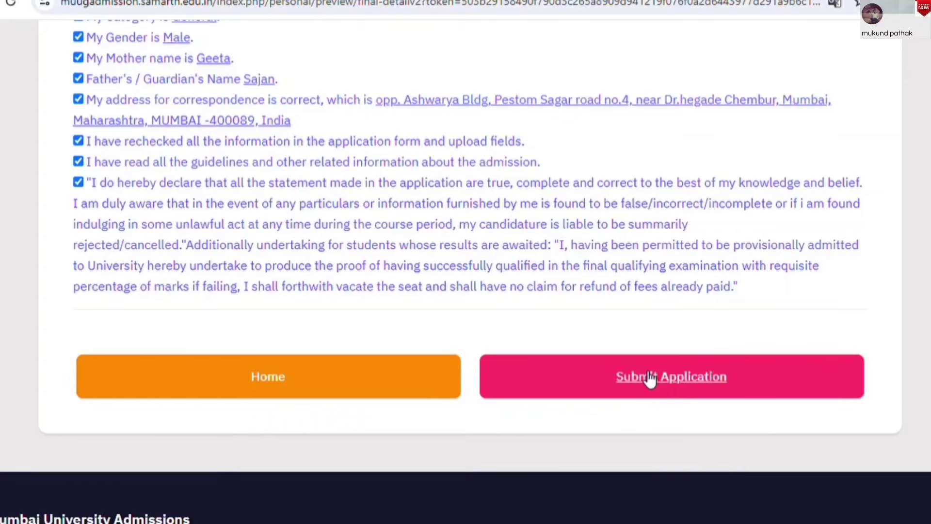
# - Recheck the programme name and the sequence of application sections from Programme Selection to Declaration, and return to the submission options
pyautogui.scroll(1, 466, 272)
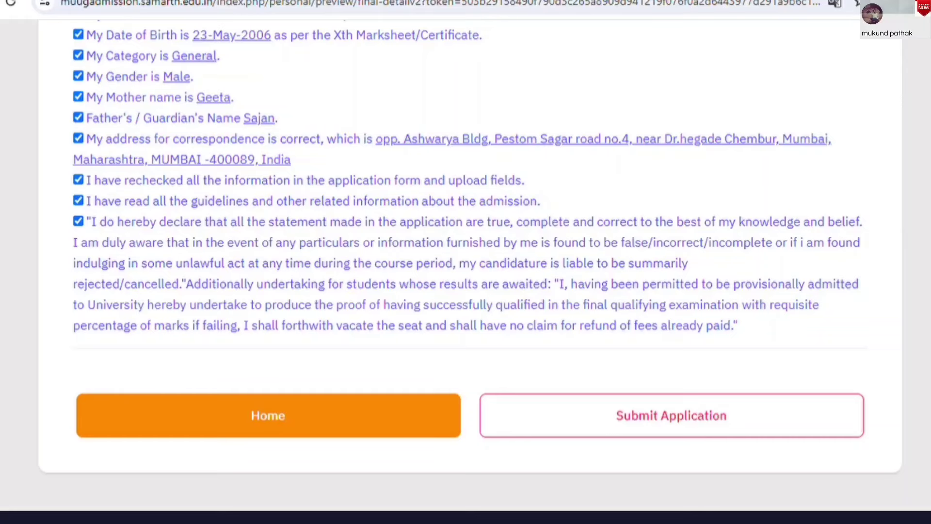
pyautogui.scroll(15, 465, 271)
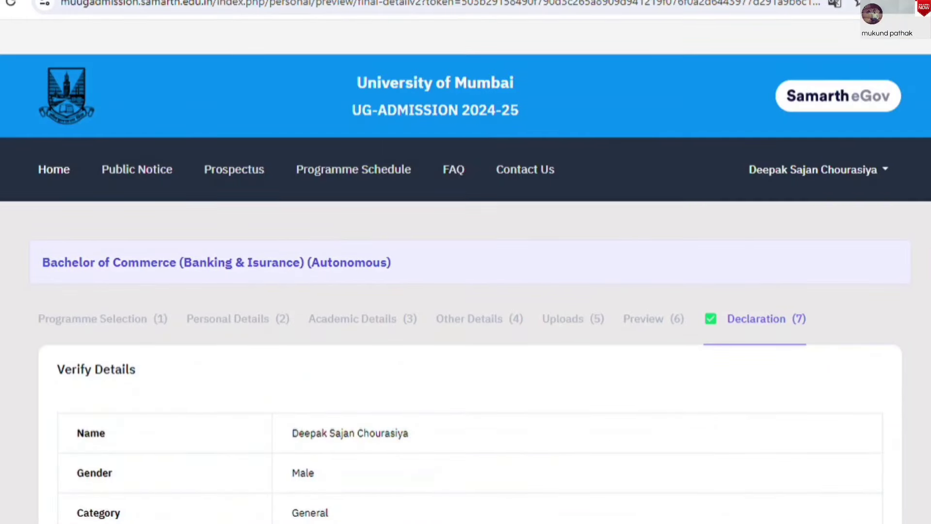
pyautogui.scroll(-2, 466, 271)
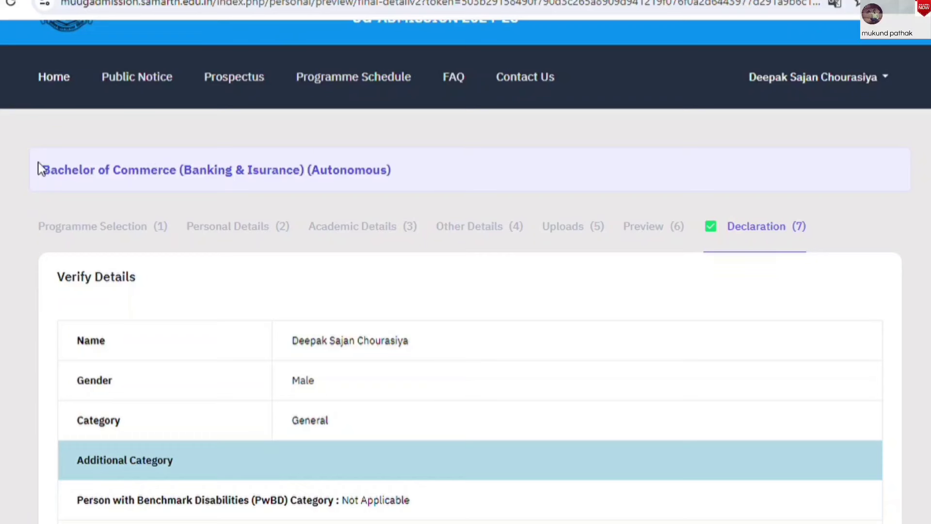
pyautogui.moveTo(40, 168); pyautogui.dragTo(402, 189)
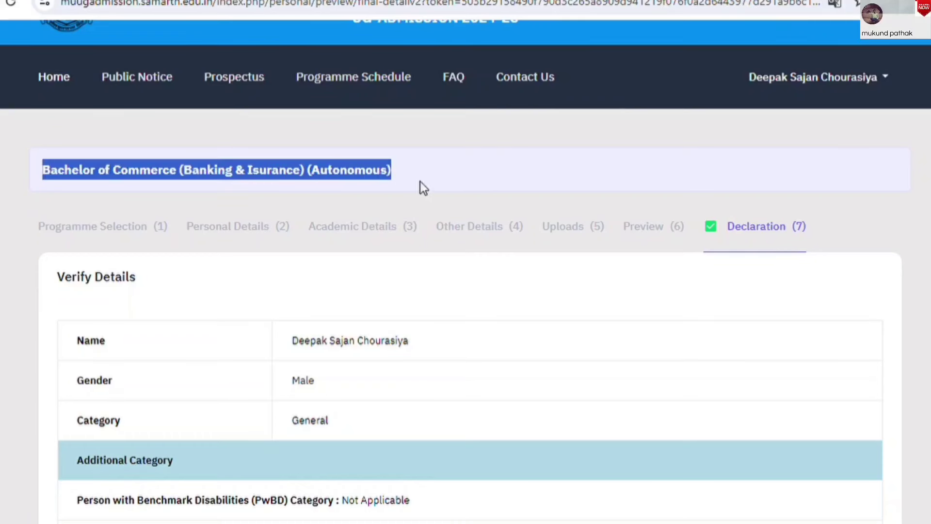
pyautogui.click(420, 181)
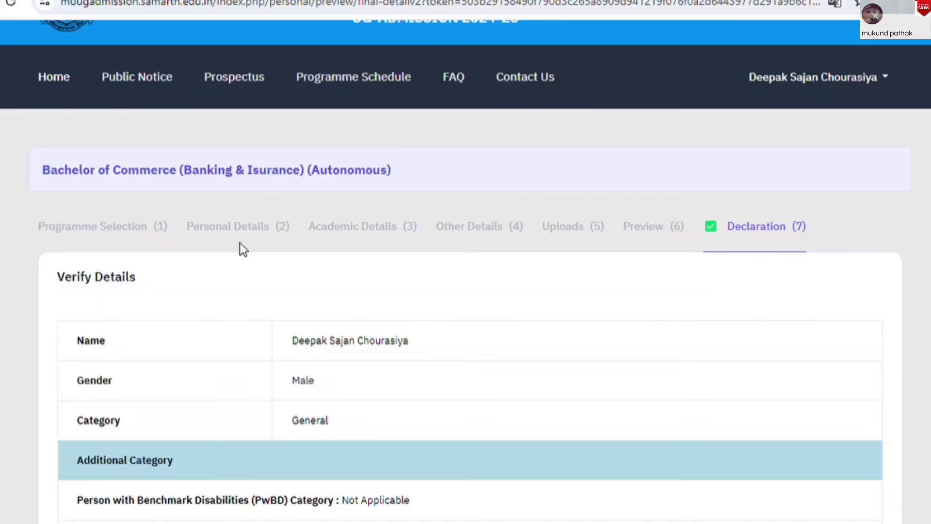
pyautogui.moveTo(429, 234); pyautogui.dragTo(525, 235)
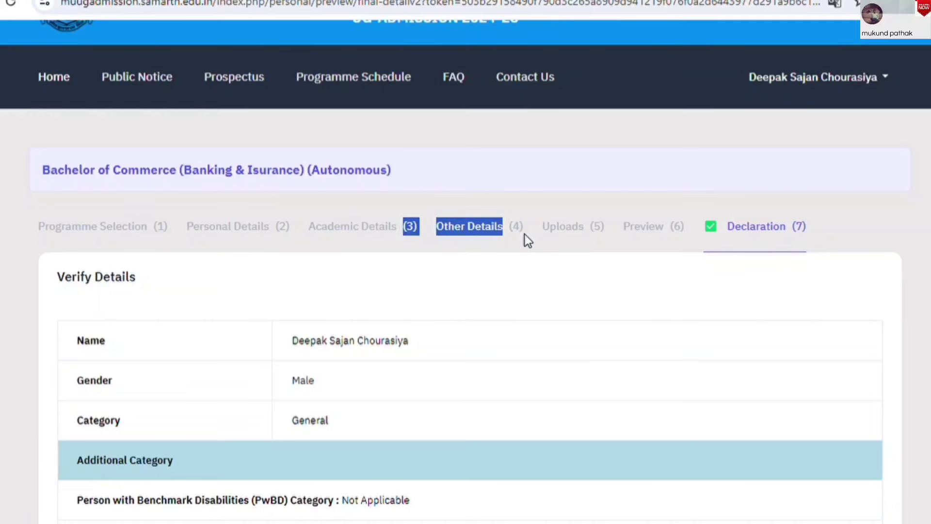
pyautogui.moveTo(525, 234); pyautogui.dragTo(609, 241)
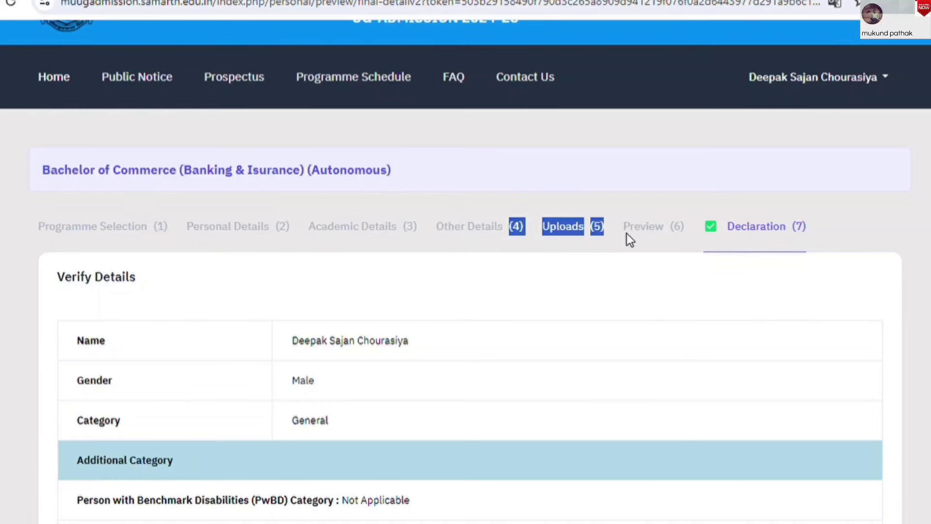
pyautogui.click(627, 233)
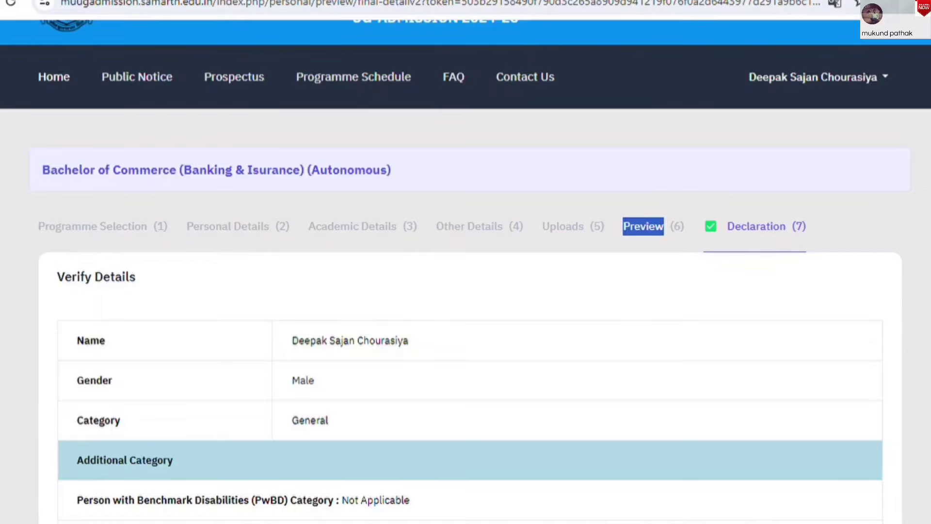
pyautogui.scroll(-15, 465, 261)
pyautogui.scroll(5, 662, 357)
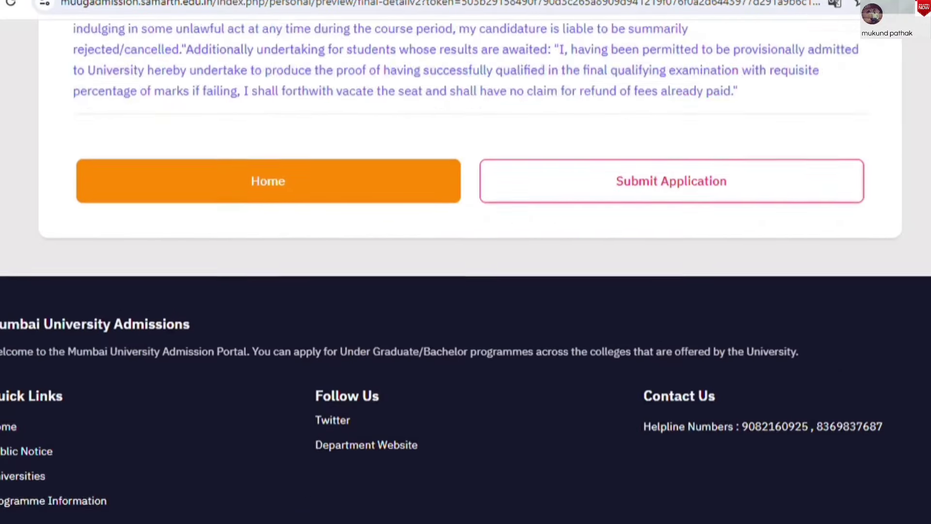
# - Submit the autonomous Bachelor of Commerce (Banking & Insurance) application and check the Programme Applications table through its Status, Action and Receipts columns
pyautogui.click(659, 361)
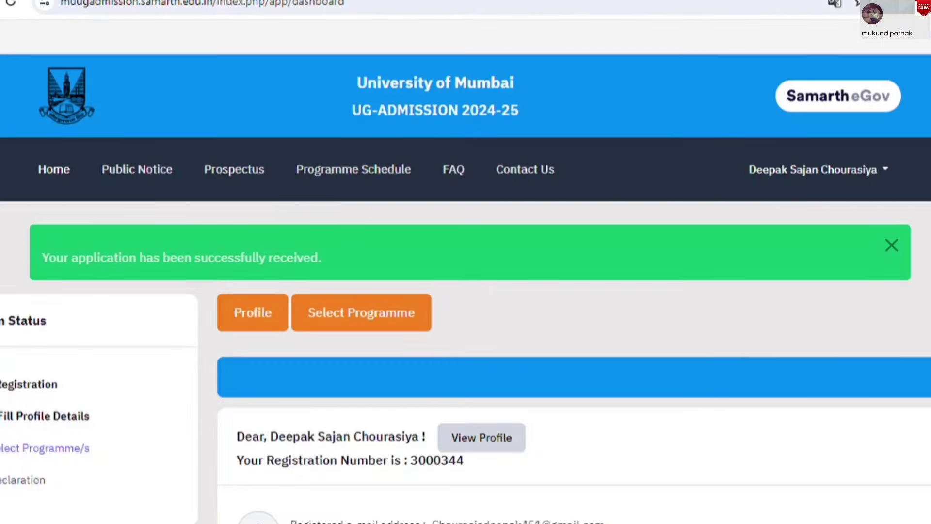
pyautogui.scroll(-3, 465, 262)
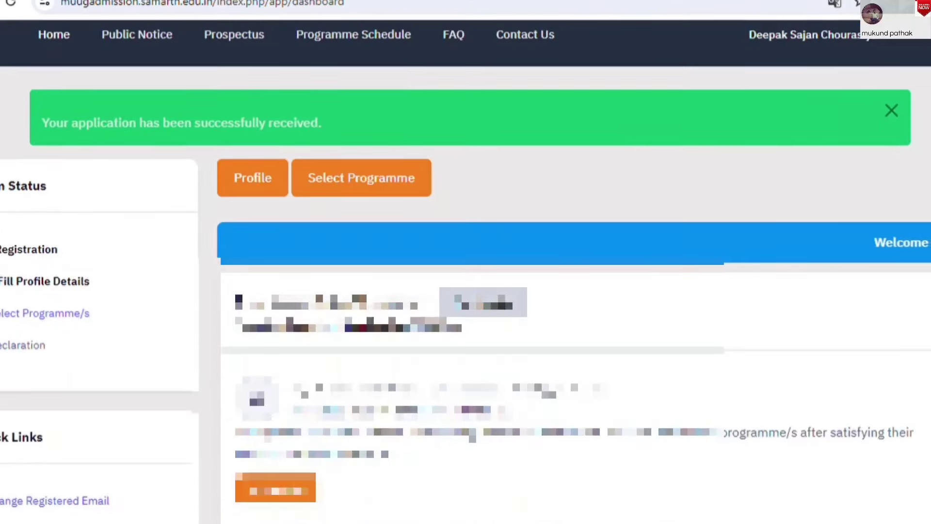
pyautogui.scroll(-7, 465, 262)
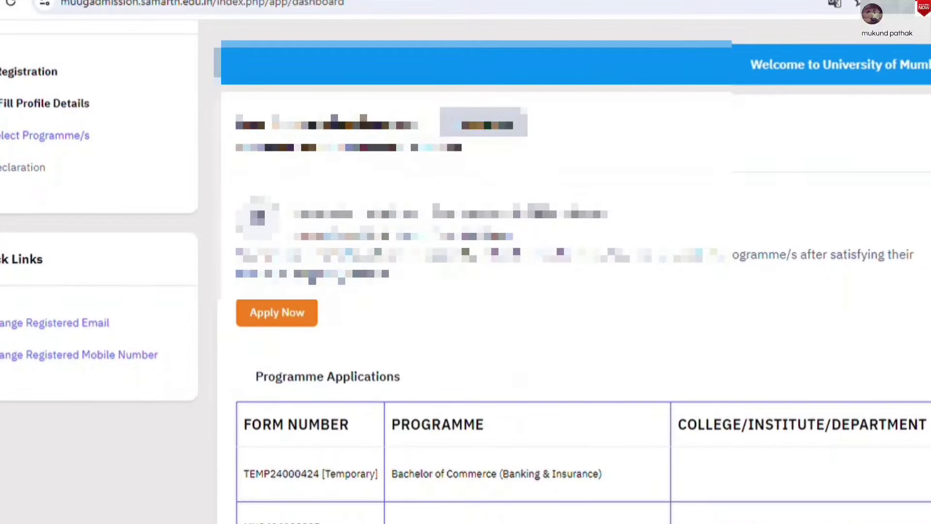
pyautogui.scroll(-2, 657, 391)
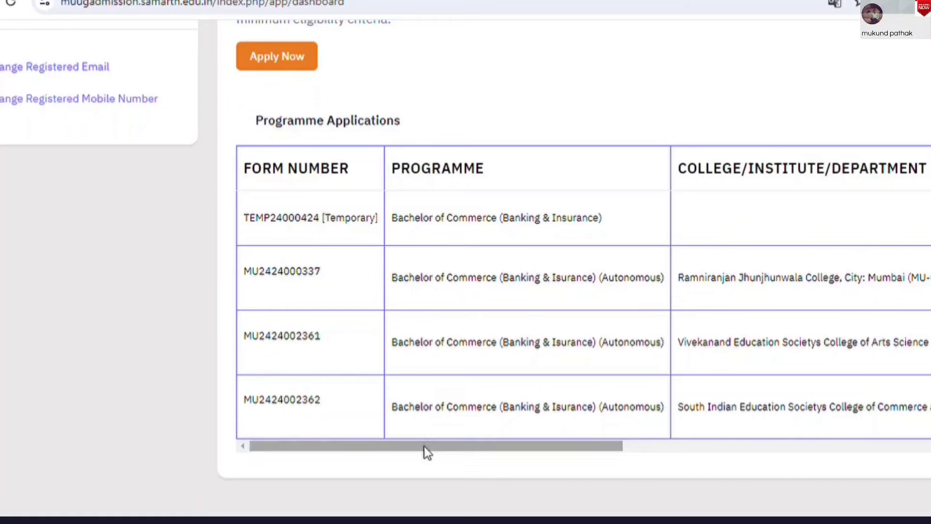
pyautogui.moveTo(424, 446); pyautogui.dragTo(769, 443)
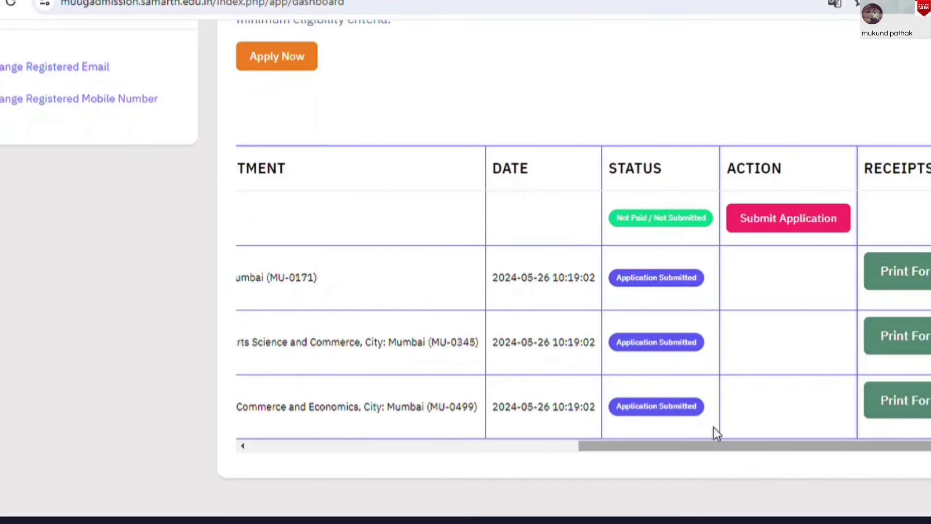
pyautogui.moveTo(625, 446); pyautogui.dragTo(231, 389)
# - Examine the form numbers, programmes, colleges, submission dates and statuses of the autonomous applications in the Programme Applications table
pyautogui.moveTo(238, 277); pyautogui.dragTo(330, 285)
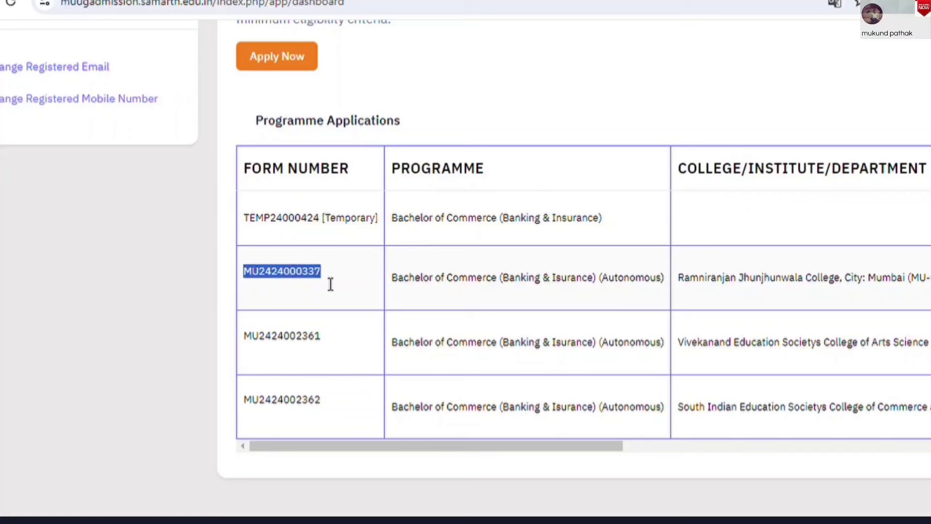
pyautogui.moveTo(241, 350); pyautogui.dragTo(309, 411)
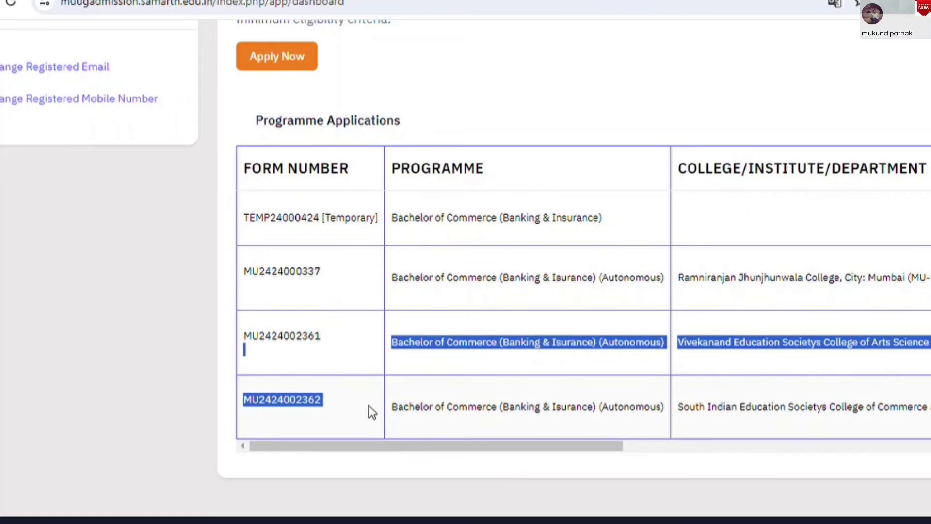
pyautogui.moveTo(404, 279); pyautogui.dragTo(619, 286)
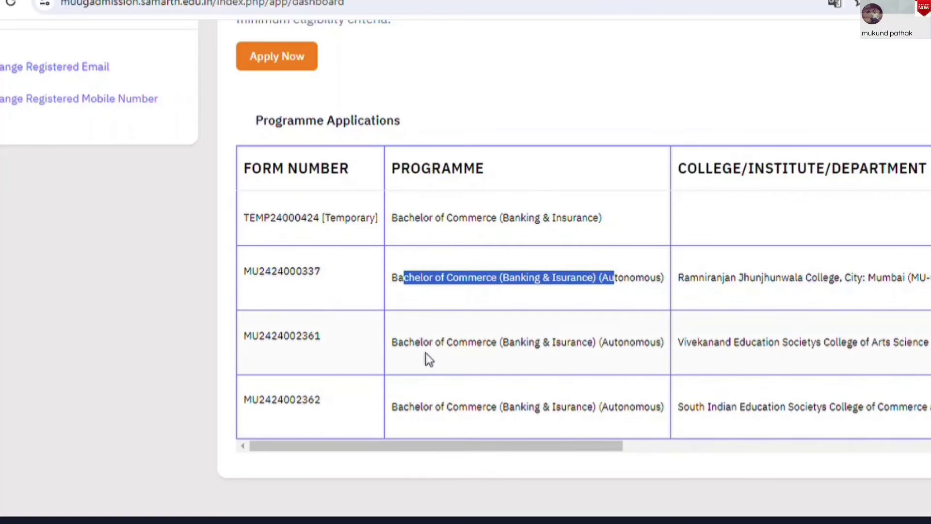
pyautogui.moveTo(391, 343); pyautogui.dragTo(636, 370)
pyautogui.moveTo(541, 450); pyautogui.dragTo(706, 425)
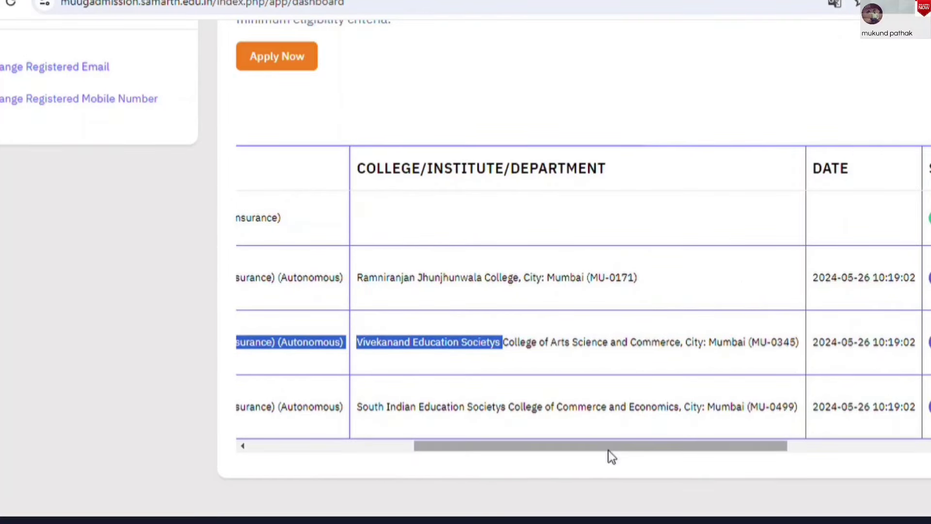
pyautogui.moveTo(609, 448); pyautogui.dragTo(796, 447)
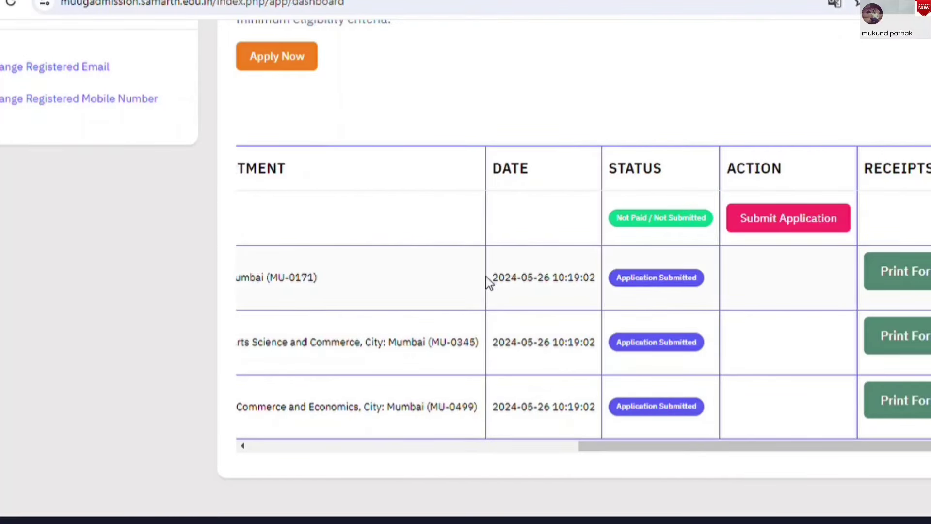
pyautogui.moveTo(486, 276); pyautogui.dragTo(577, 383)
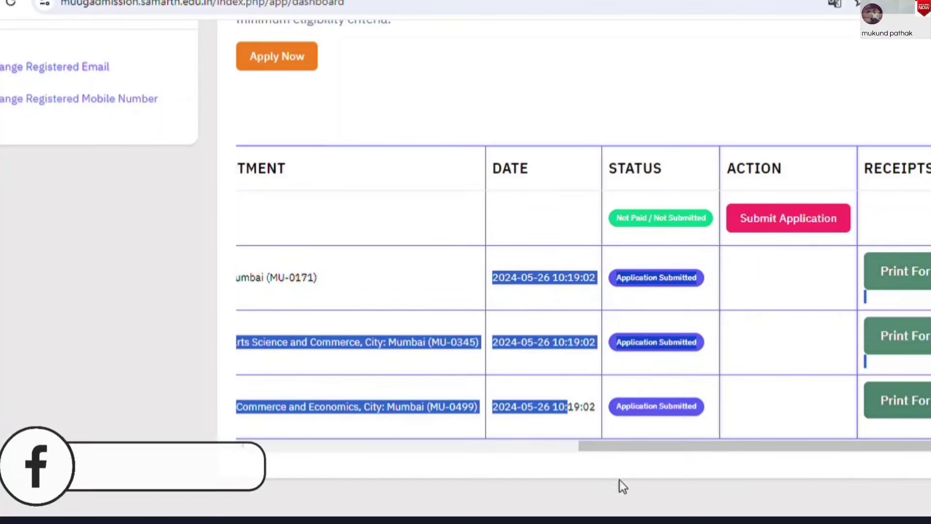
pyautogui.moveTo(609, 446); pyautogui.dragTo(264, 446)
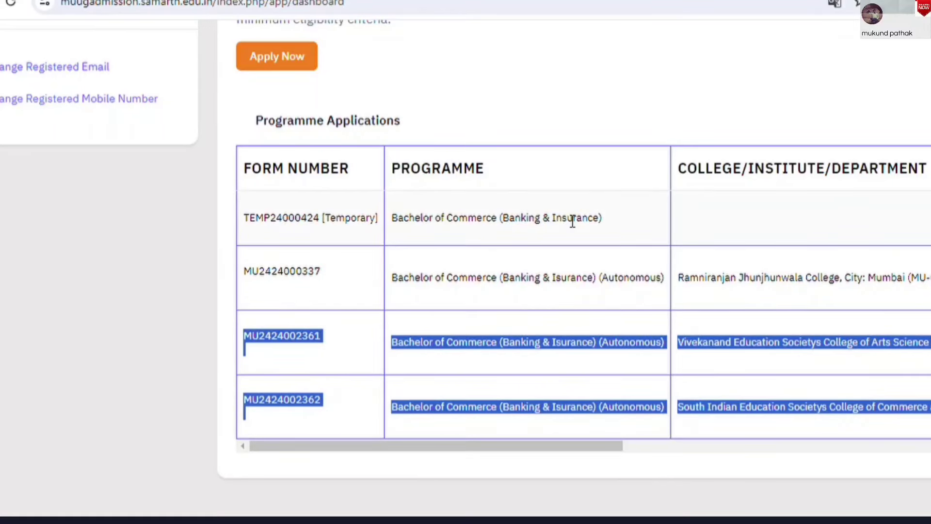
# - Open the temporary, non-autonomous Bachelor of Commerce (Banking & Insurance) application for submission and review its selected colleges and preferences
pyautogui.moveTo(372, 227); pyautogui.dragTo(586, 205)
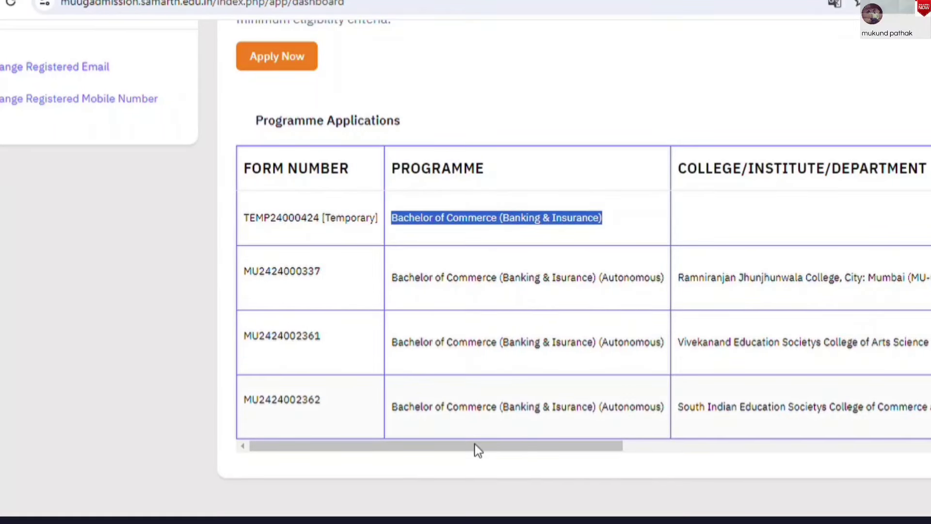
pyautogui.moveTo(477, 449); pyautogui.dragTo(789, 447)
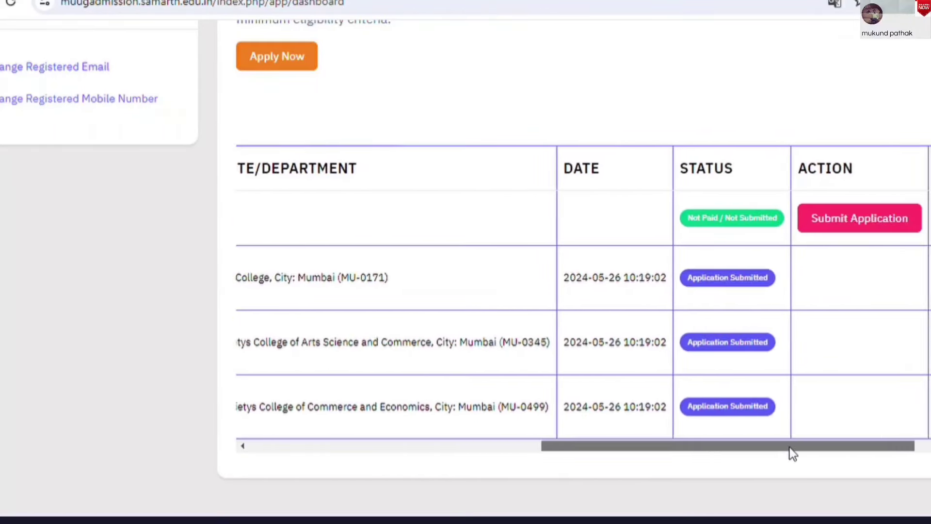
pyautogui.click(855, 219)
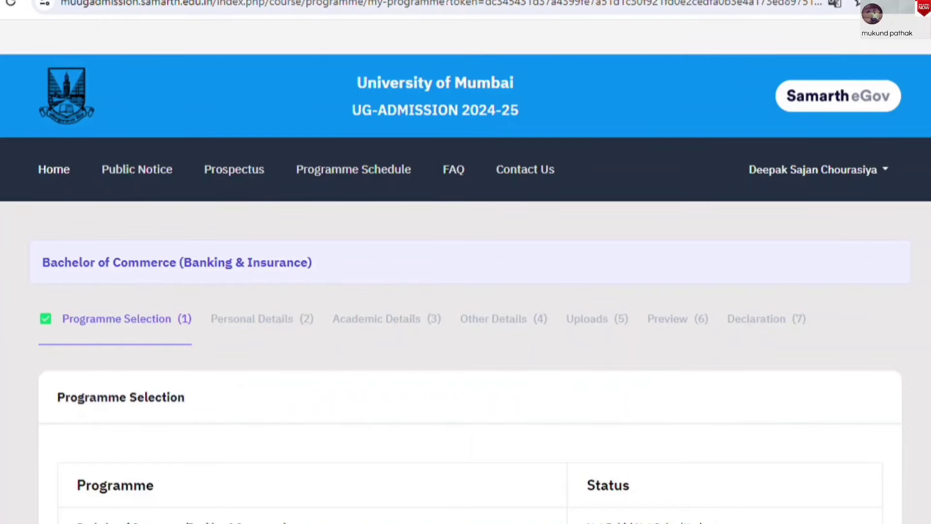
pyautogui.scroll(-9, 466, 262)
pyautogui.scroll(4, 465, 262)
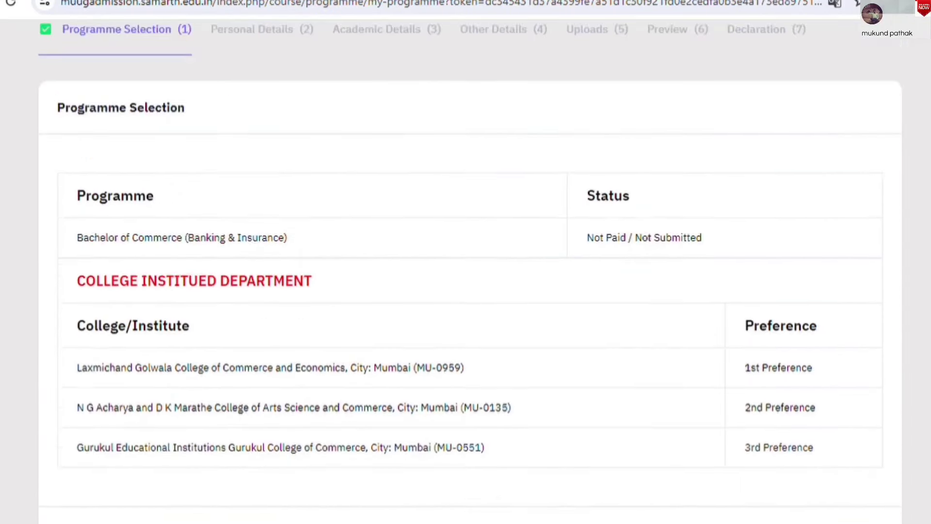
pyautogui.scroll(-3, 465, 262)
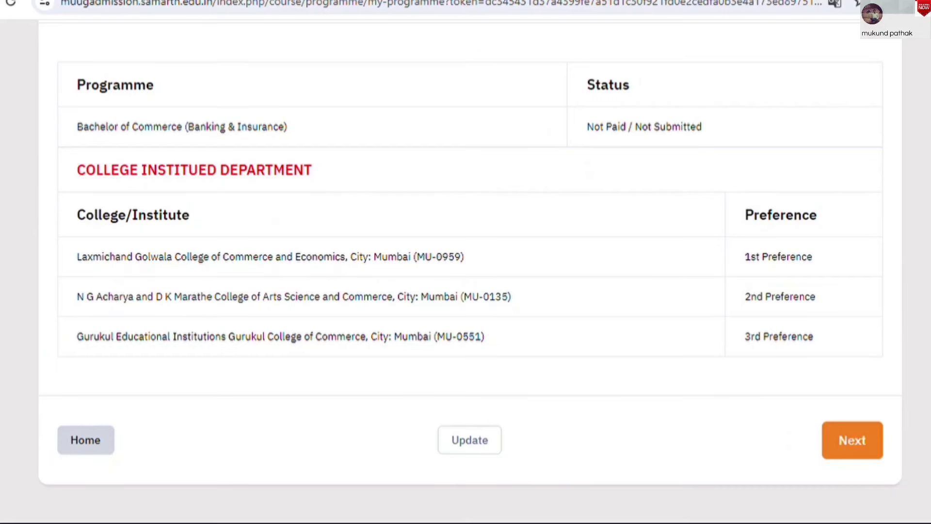
pyautogui.scroll(-2, 465, 262)
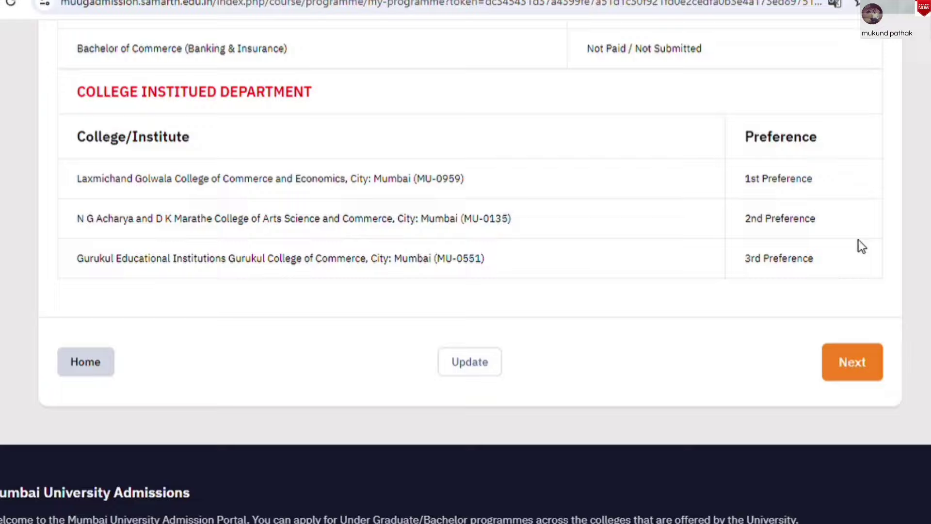
# - Open the college preferences for updating and go through the college list to check which colleges have the 1st, 2nd and 3rd preference
pyautogui.click(472, 371)
pyautogui.scroll(-20, 465, 271)
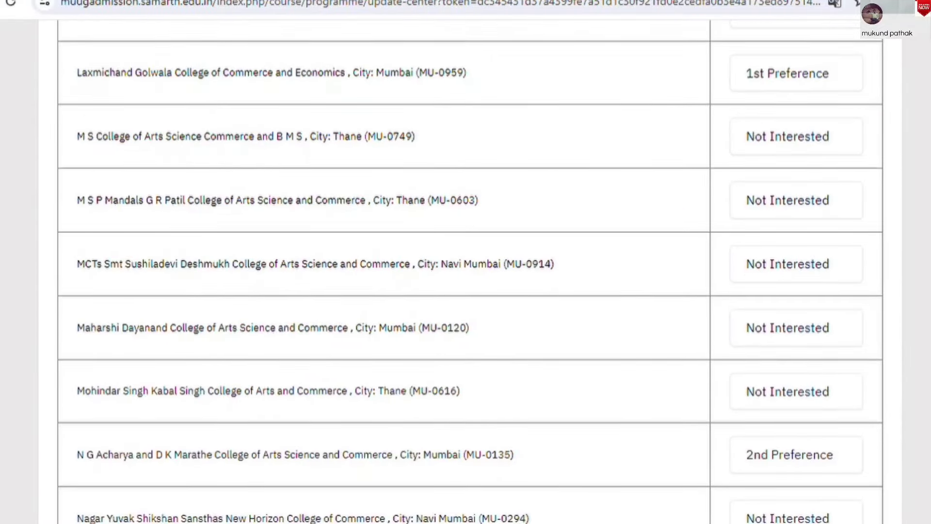
pyautogui.scroll(-20, 465, 271)
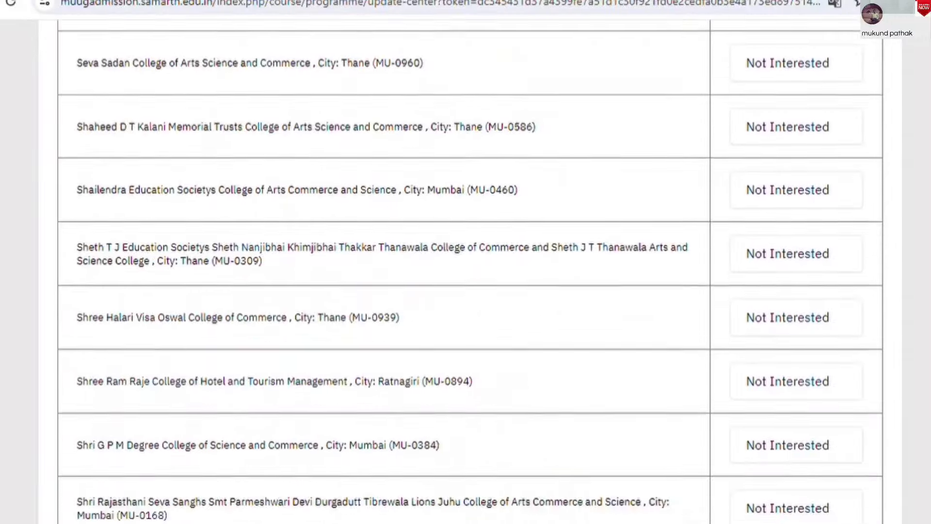
pyautogui.scroll(-17, 465, 271)
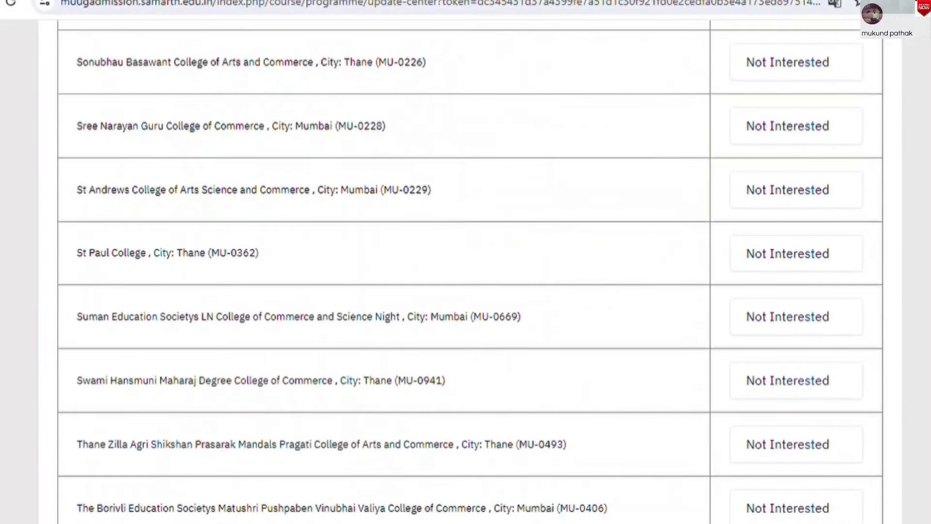
pyautogui.scroll(-15, 466, 272)
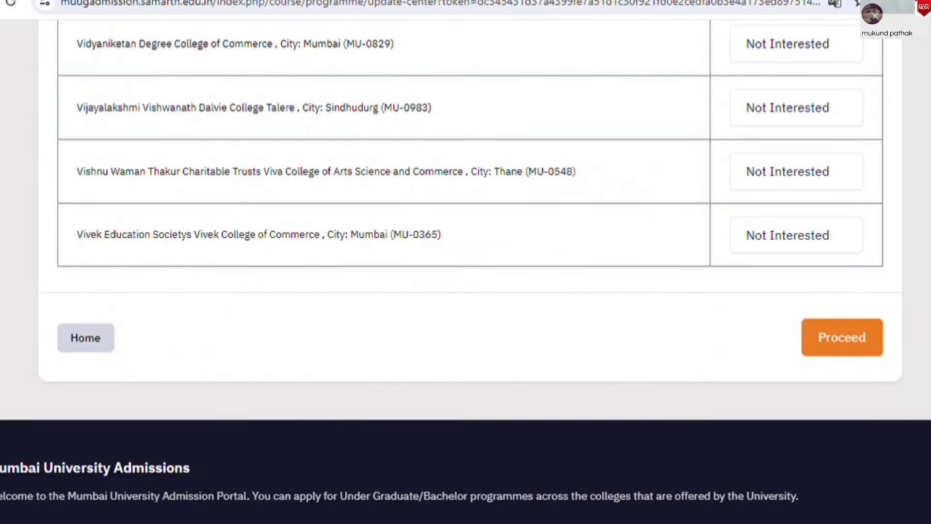
pyautogui.scroll(15, 465, 272)
pyautogui.scroll(20, 465, 272)
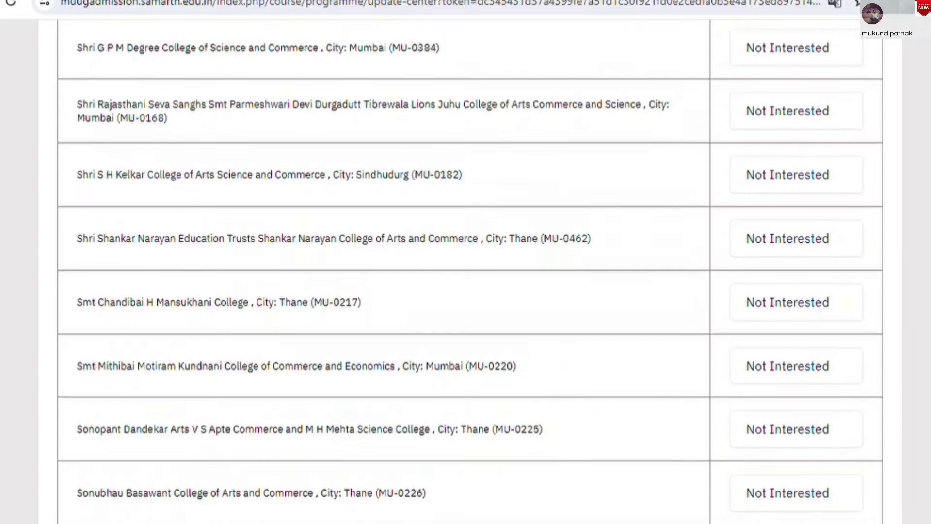
pyautogui.scroll(9, 465, 271)
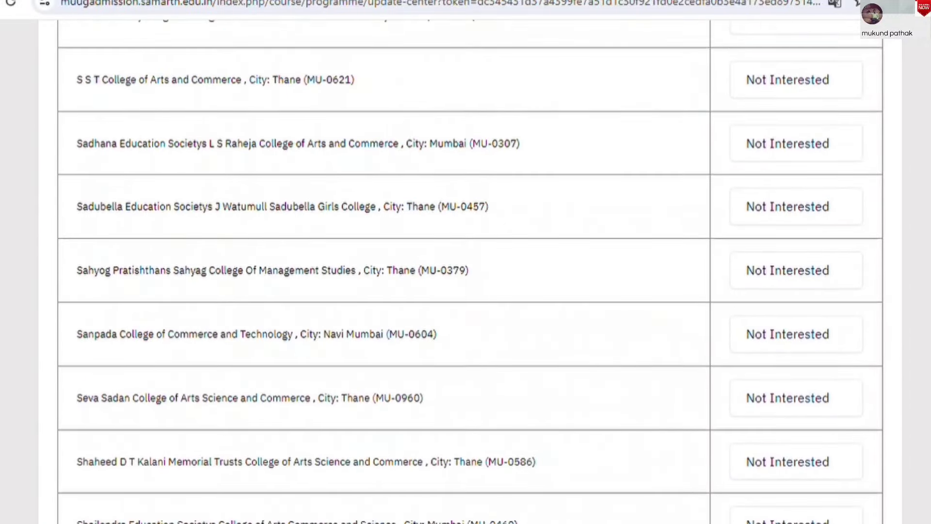
pyautogui.scroll(8, 465, 271)
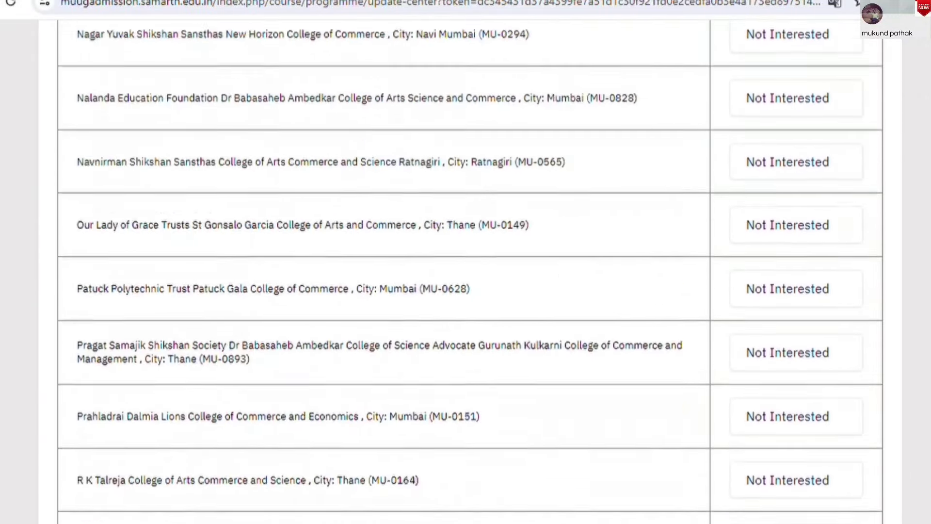
pyautogui.scroll(3, 894, 227)
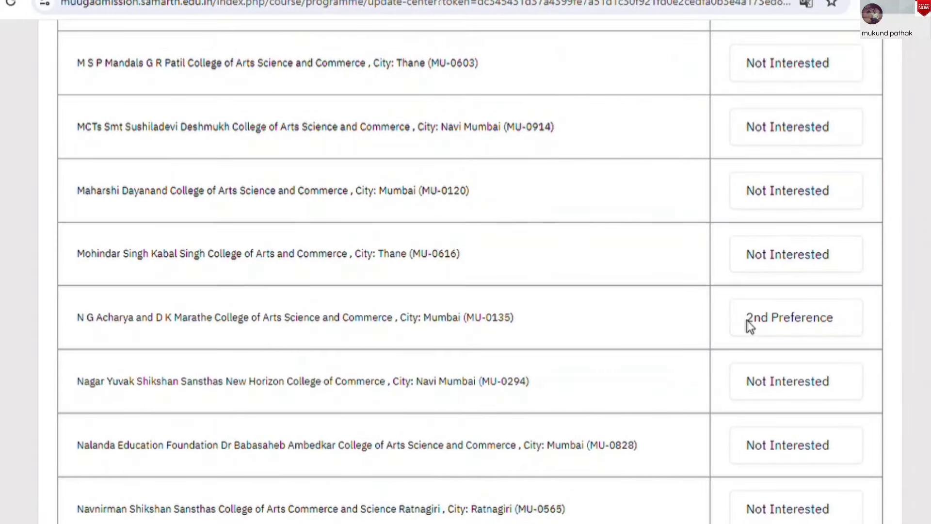
pyautogui.scroll(5, 466, 271)
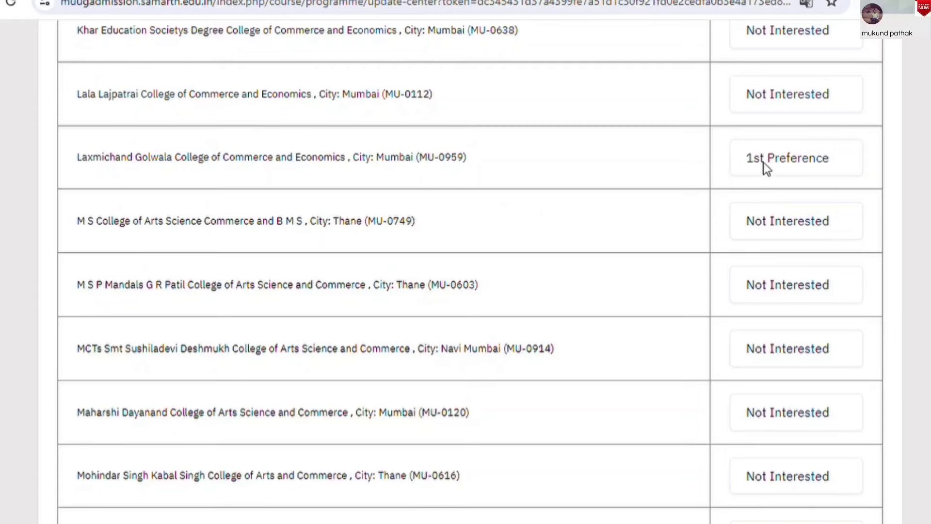
pyautogui.scroll(10, 465, 268)
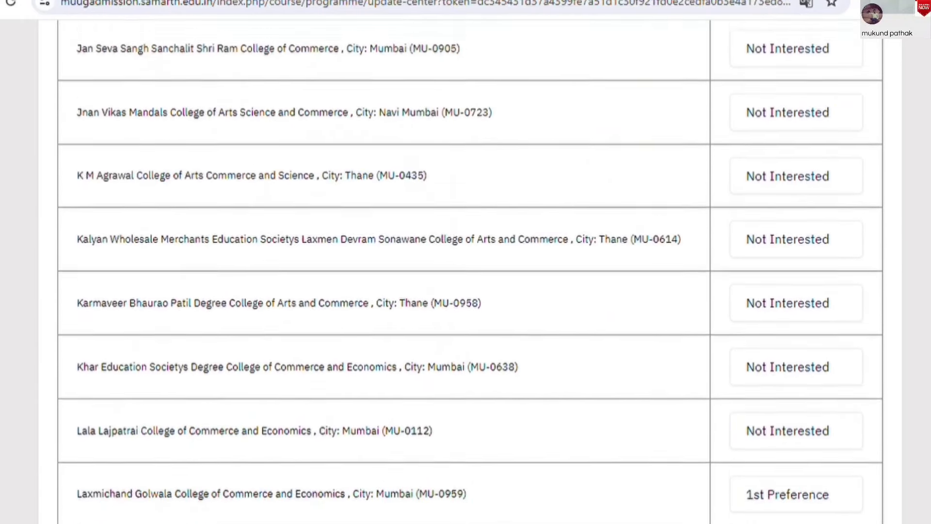
pyautogui.scroll(2, 465, 271)
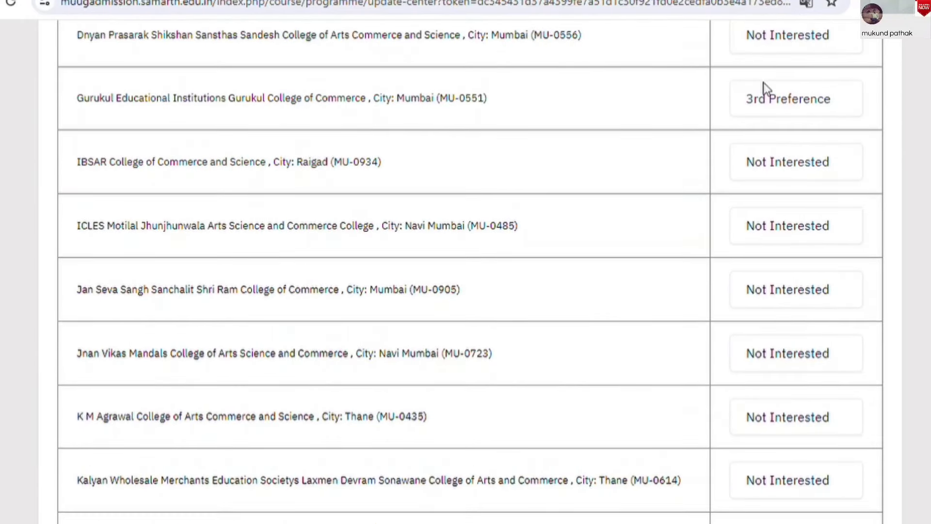
# - Set Gurukul Educational Institutions Gurukul College of Commerce, Mumbai (MU-0551) to Not Interested and save the college preferences
pyautogui.click(783, 97)
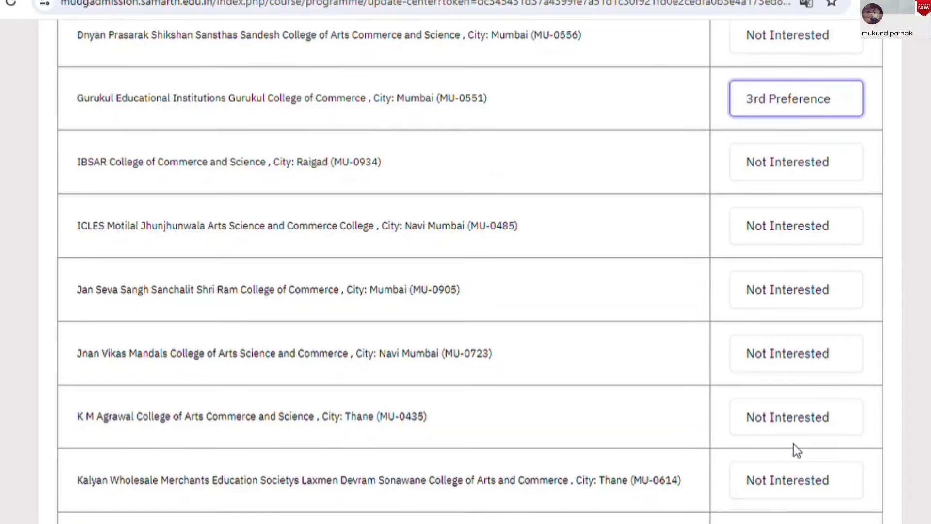
pyautogui.press('n')
pyautogui.scroll(-10, 466, 272)
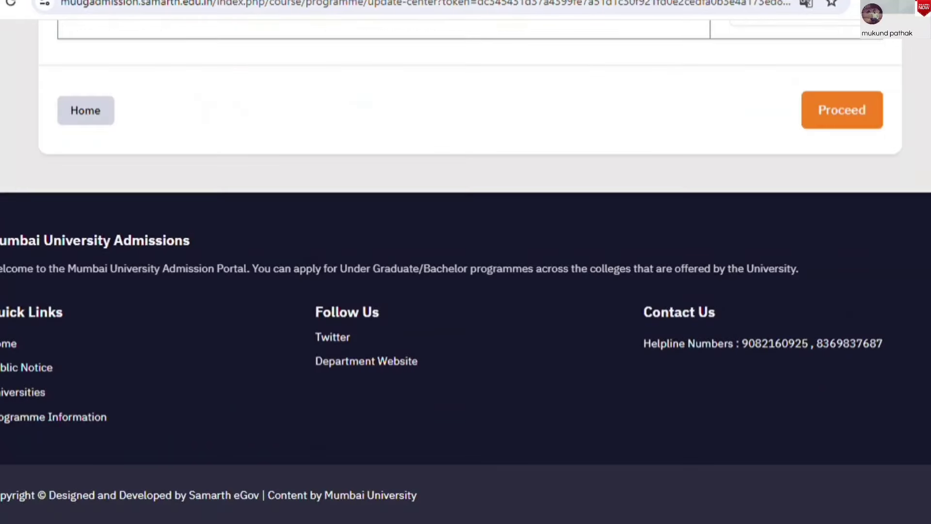
pyautogui.click(825, 116)
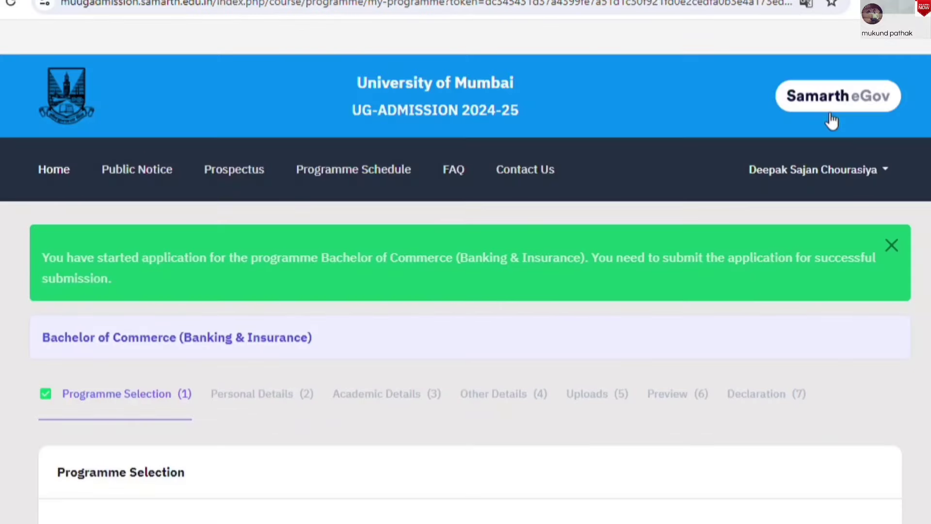
# - Check the updated college preferences, continue from Programme Selection to the personal details, and look over that section
pyautogui.scroll(-7, 466, 271)
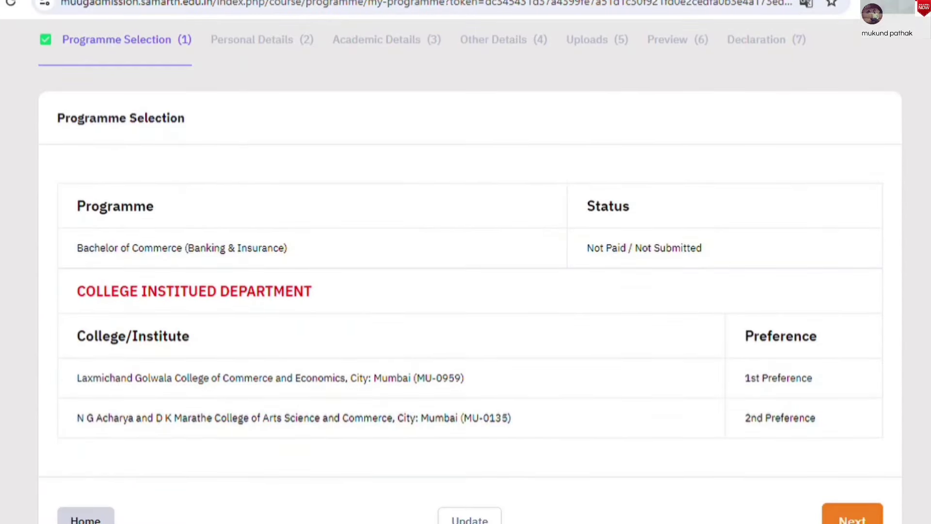
pyautogui.scroll(-3, 711, 273)
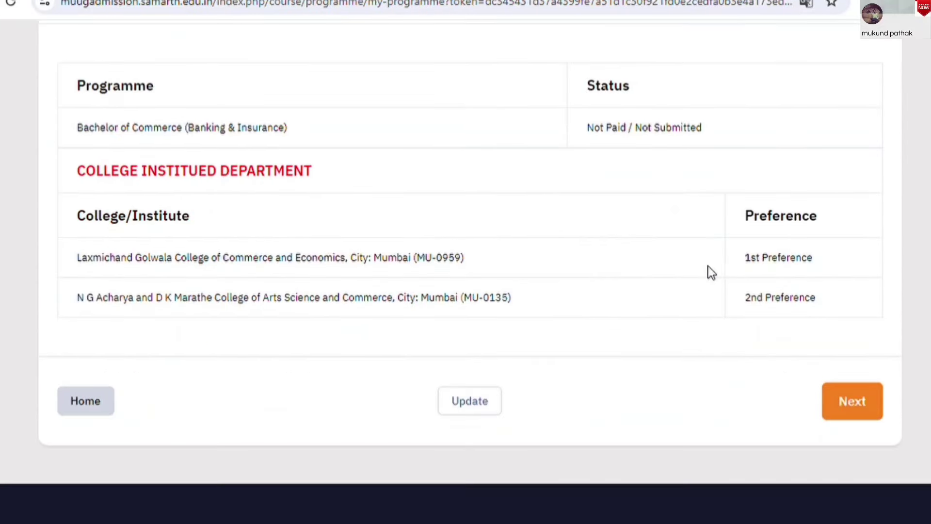
pyautogui.click(843, 405)
pyautogui.scroll(-9, 465, 271)
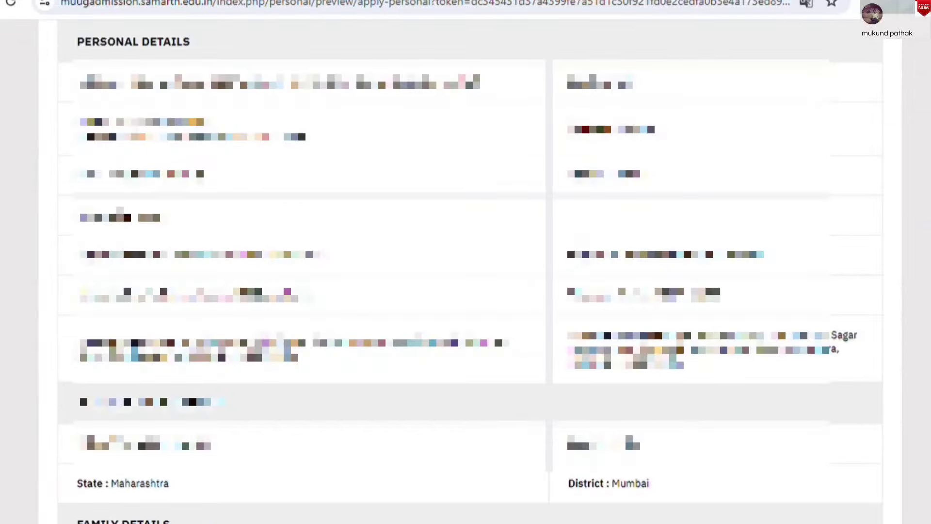
# - Continue from the personal details to the academic details and select the applicable eligibility criterion for Bachelor of Commerce (Banking & Insurance)
pyautogui.scroll(-20, 465, 271)
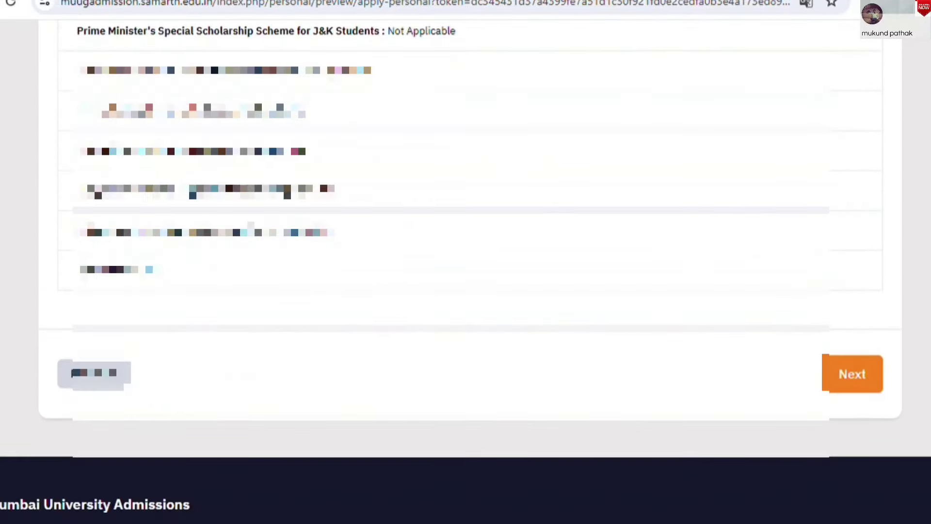
pyautogui.click(858, 392)
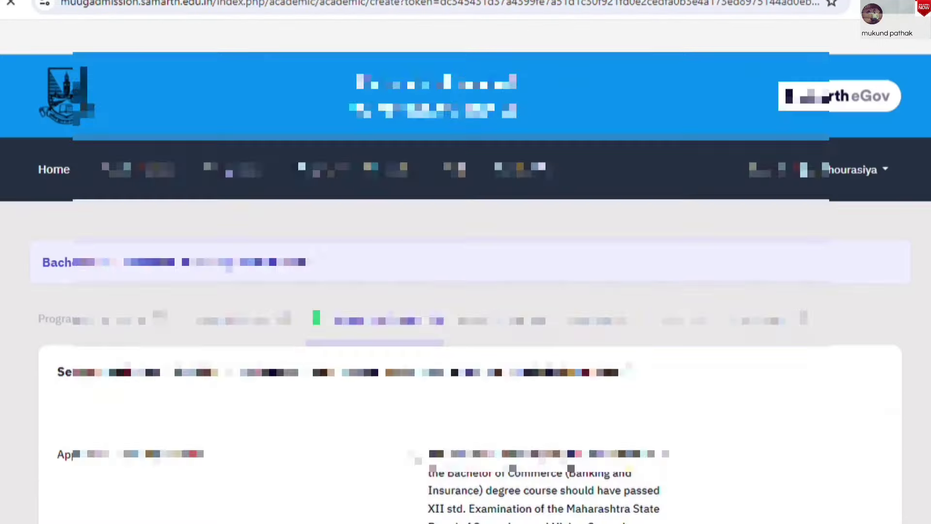
pyautogui.scroll(-10, 465, 271)
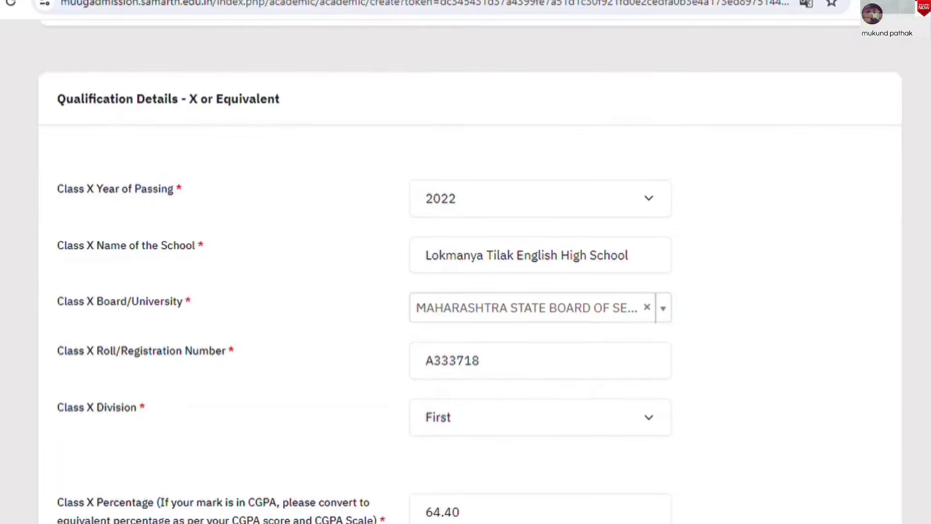
pyautogui.scroll(15, 465, 272)
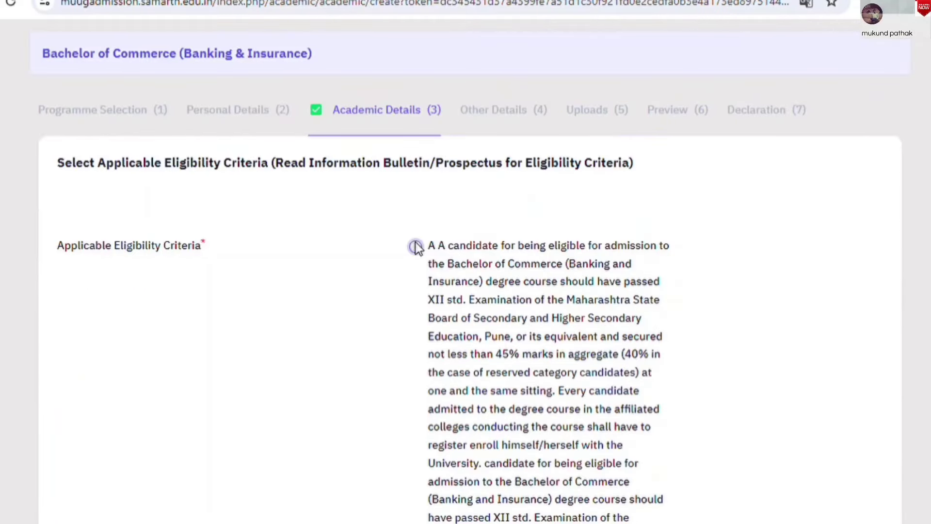
pyautogui.click(416, 245)
# - Check the Class X and XII details, answer Yes to having passed Class XII with Mathematics, and save the academic details
pyautogui.scroll(-10, 416, 246)
pyautogui.scroll(5, 466, 272)
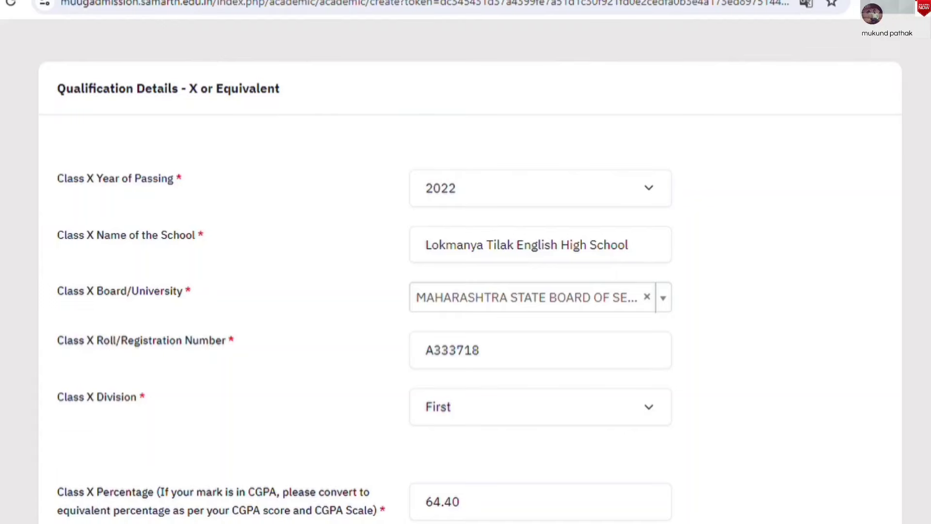
pyautogui.scroll(-15, 465, 272)
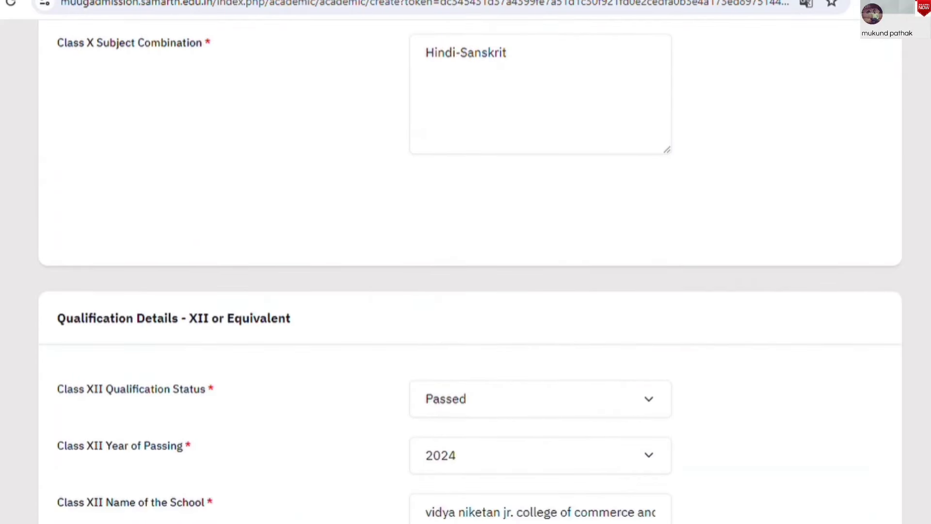
pyautogui.scroll(-7, 214, 418)
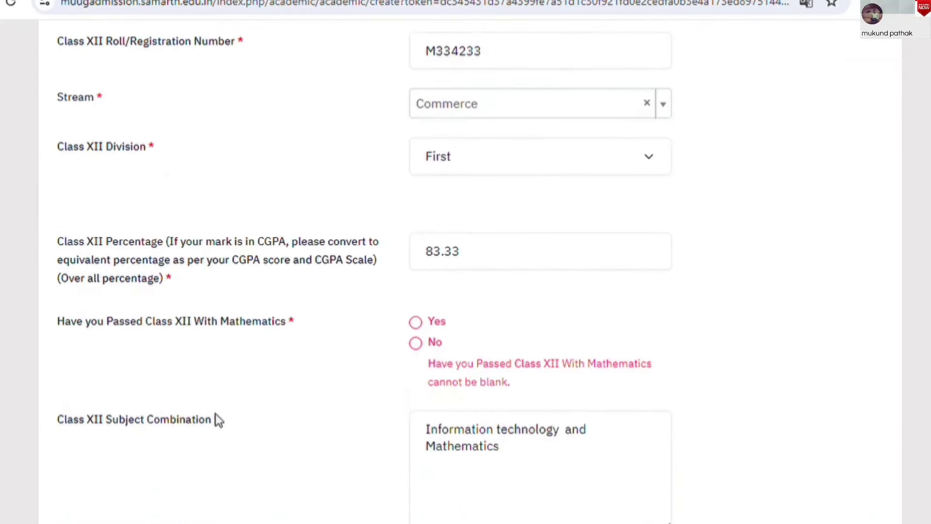
pyautogui.click(416, 322)
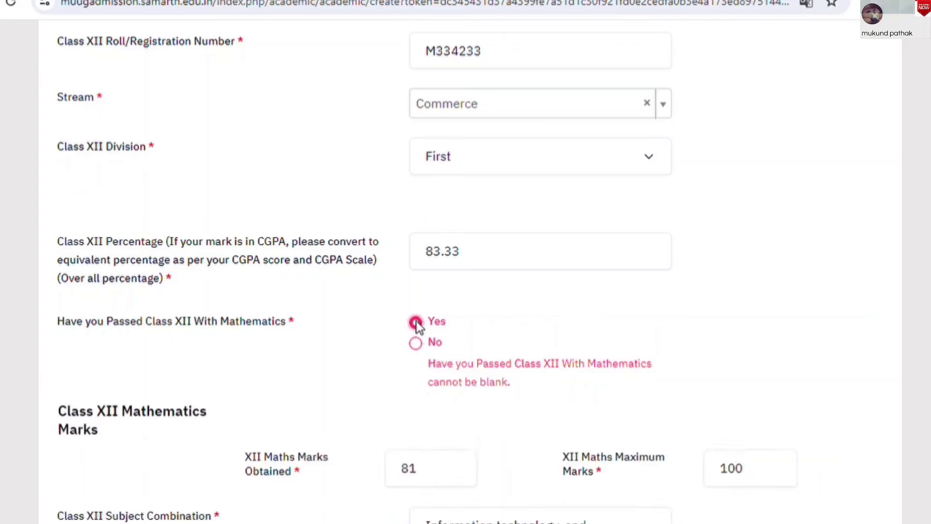
pyautogui.scroll(-10, 465, 262)
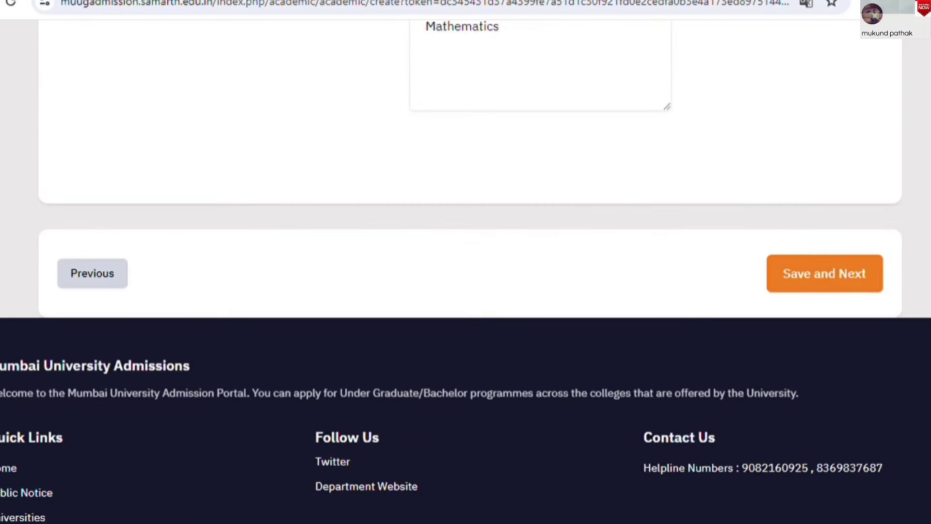
pyautogui.click(823, 284)
# - Review the saved academic details and the Other Details section, continuing on to the Uploads section
pyautogui.scroll(-9, 823, 284)
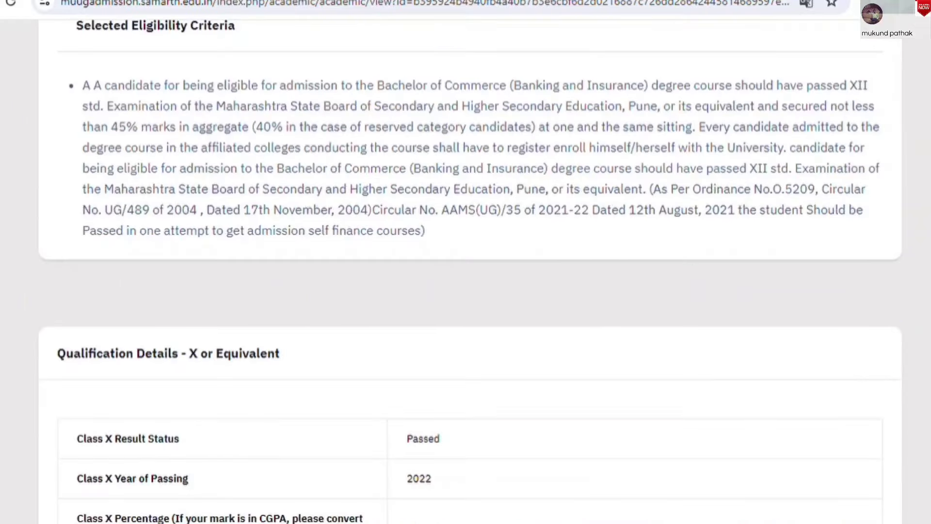
pyautogui.scroll(-11, 465, 262)
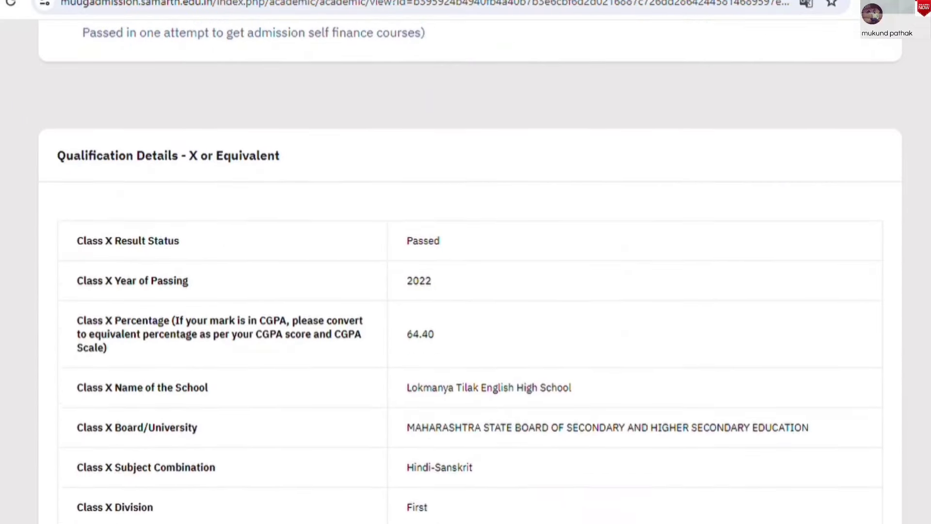
pyautogui.scroll(-12, 465, 262)
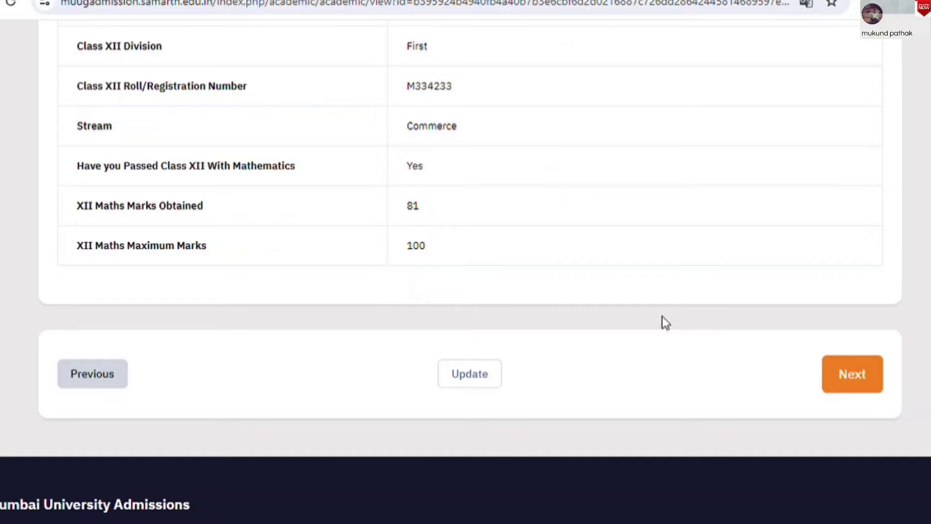
pyautogui.click(848, 376)
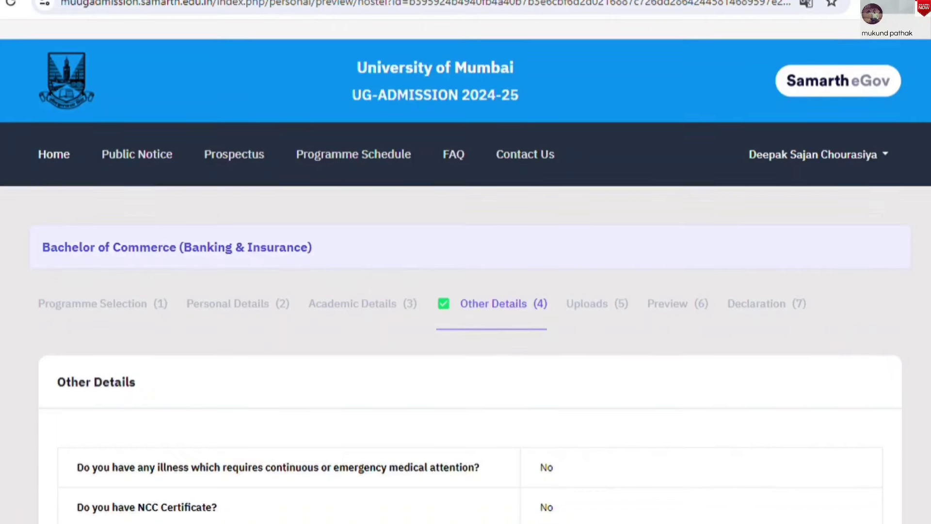
pyautogui.scroll(-11, 466, 262)
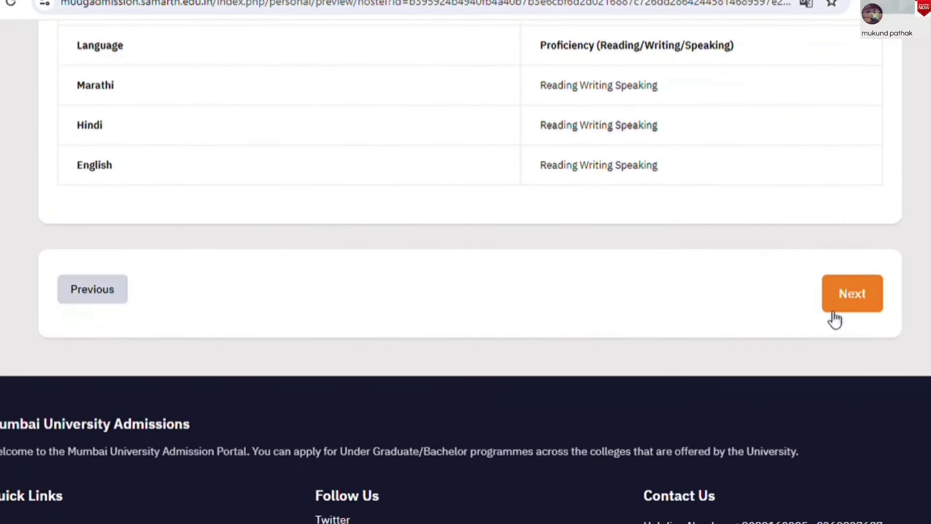
pyautogui.click(844, 305)
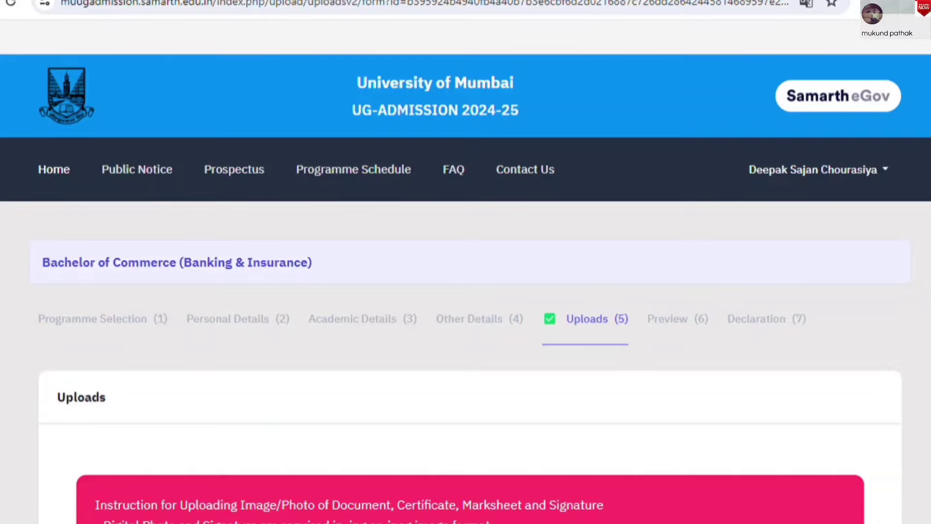
# - Check the uploaded photo, certificates and Class X and XII marksheets, and open the application preview
pyautogui.scroll(-9, 466, 262)
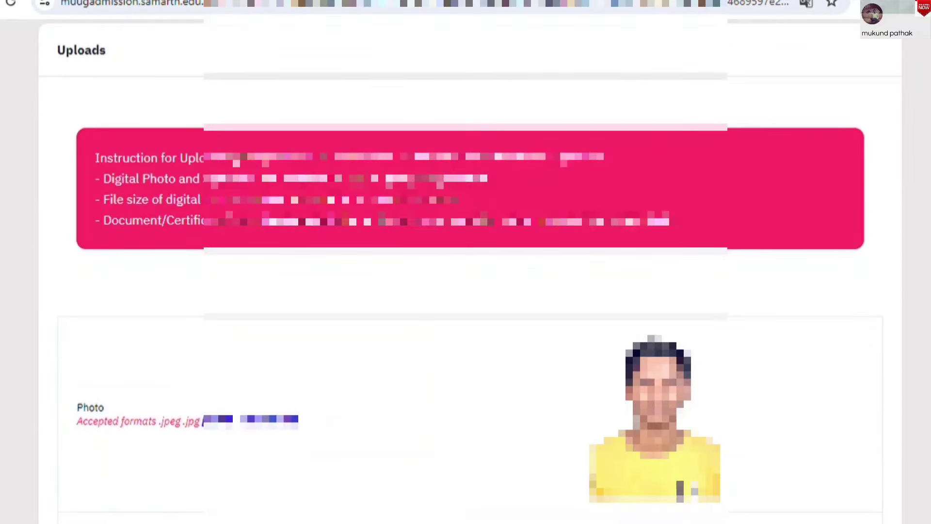
pyautogui.scroll(-14, 465, 262)
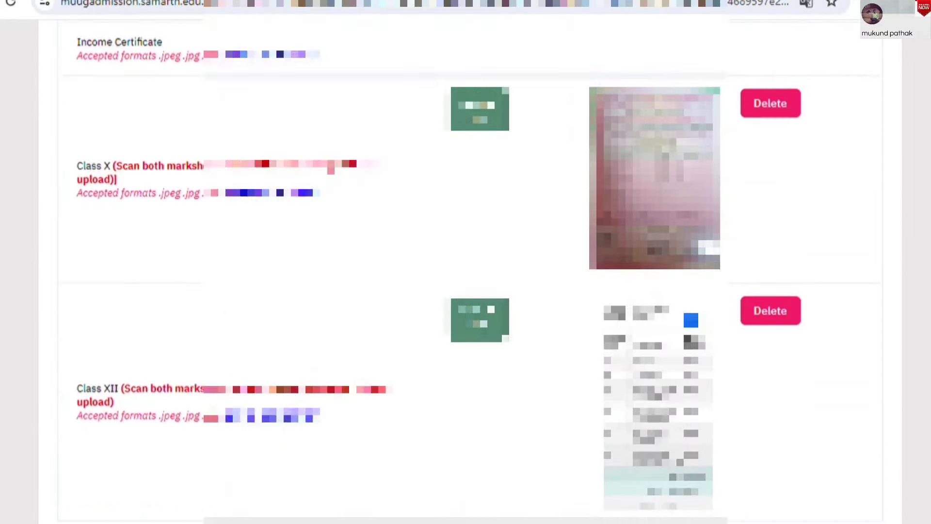
pyautogui.scroll(-1, 465, 262)
pyautogui.click(865, 376)
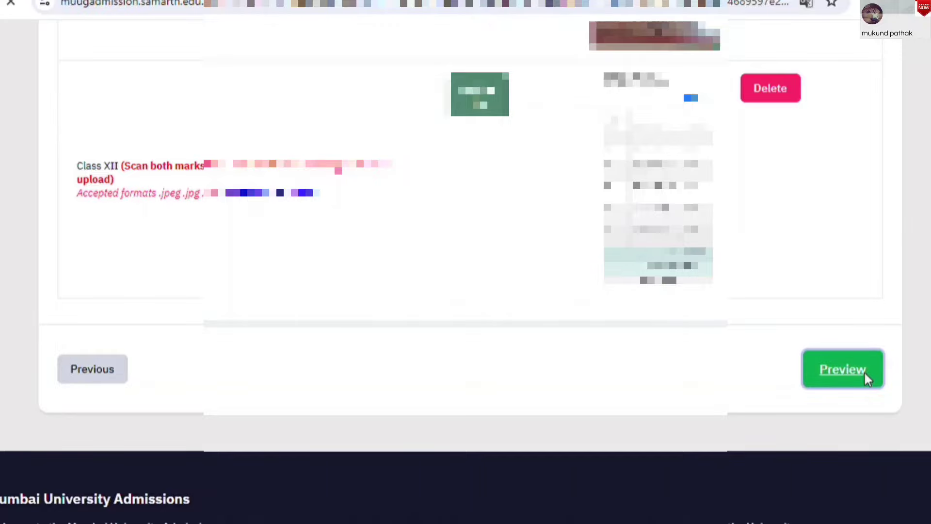
# - Go through the full application preview from the programme details to the declaration text and submit it to reach the Declaration section
pyautogui.scroll(-9, 865, 373)
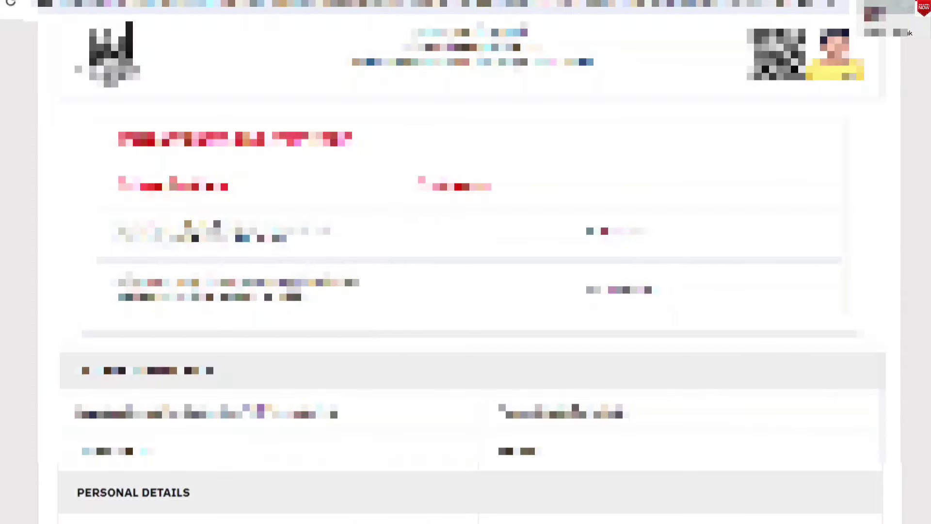
pyautogui.scroll(-20, 466, 261)
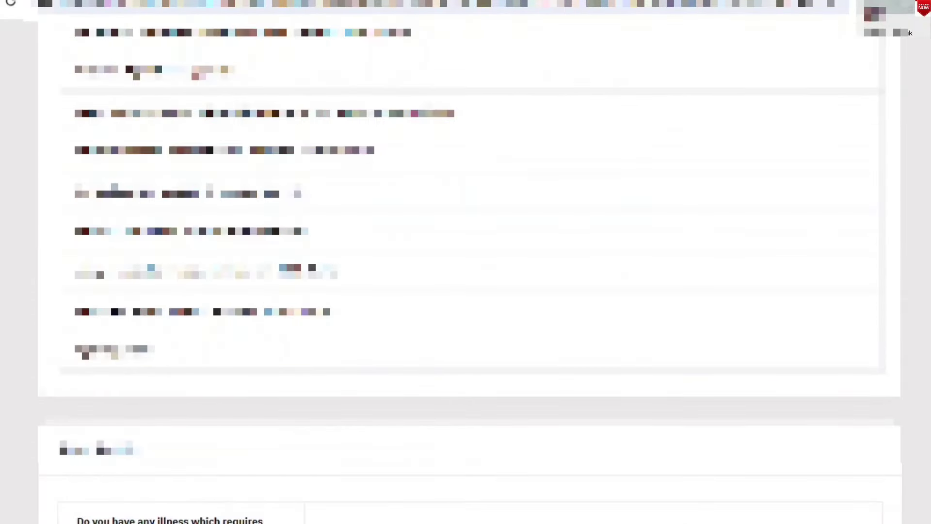
pyautogui.scroll(-20, 465, 262)
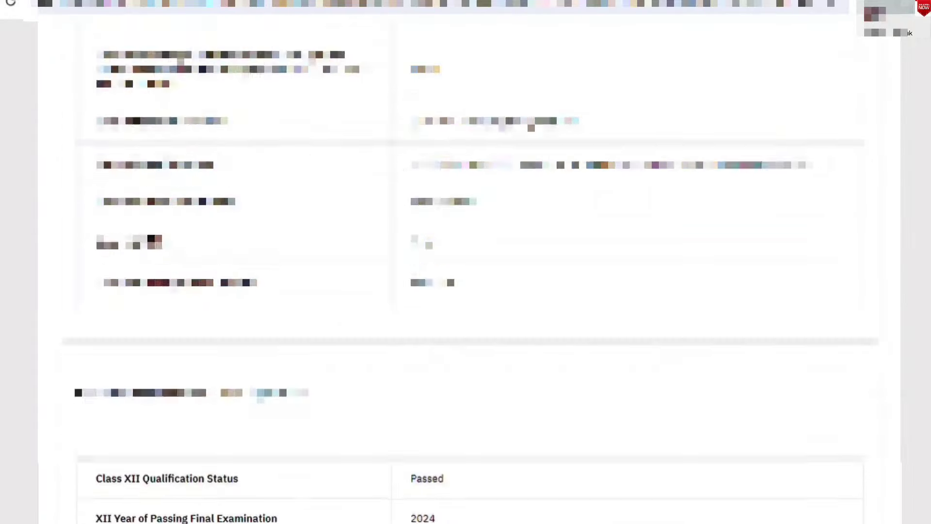
pyautogui.scroll(-1, 465, 262)
pyautogui.scroll(-20, 466, 261)
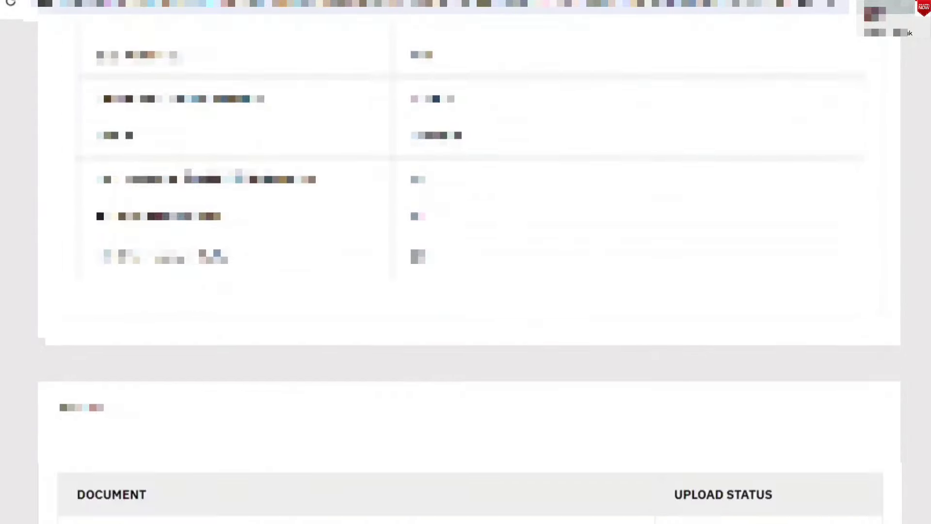
pyautogui.scroll(-10, 466, 262)
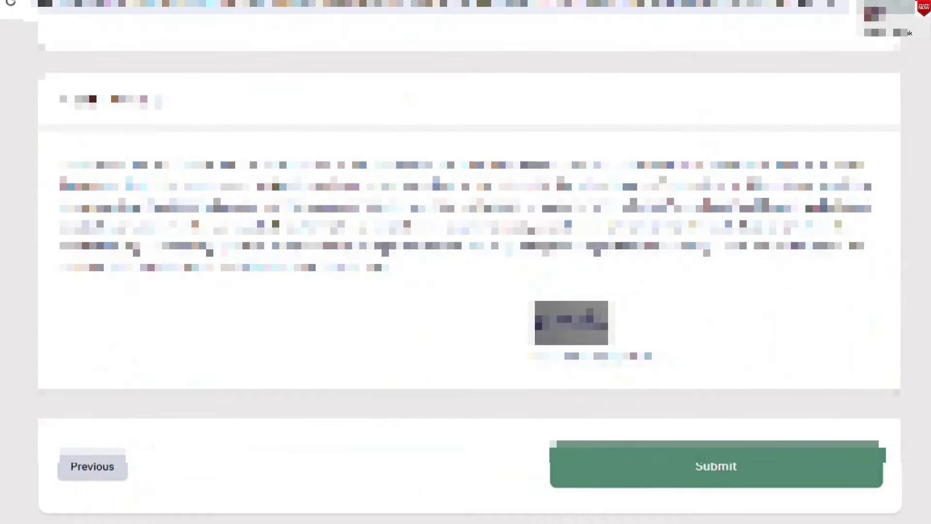
pyautogui.click(764, 468)
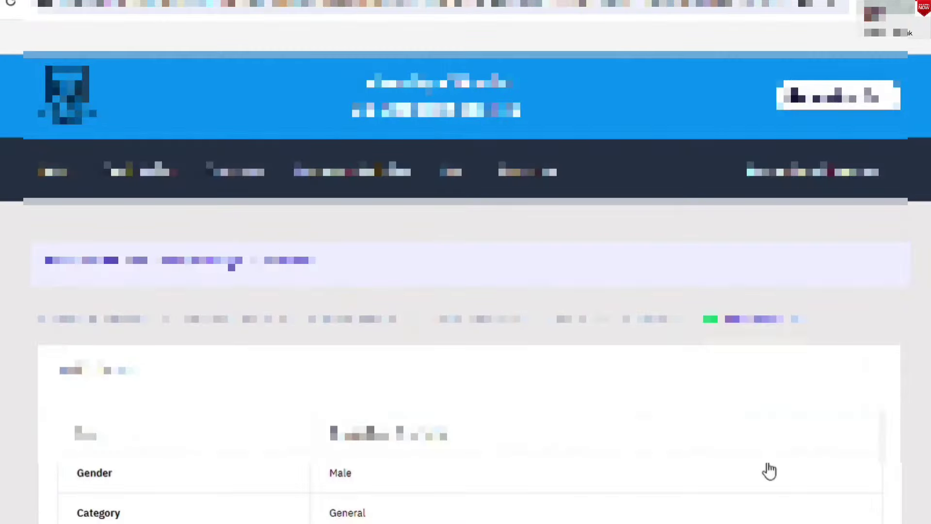
# - Tick all ten verification and declaration statements for Bachelor of Commerce (Banking & Insurance) and submit the application
pyautogui.scroll(-15, 465, 262)
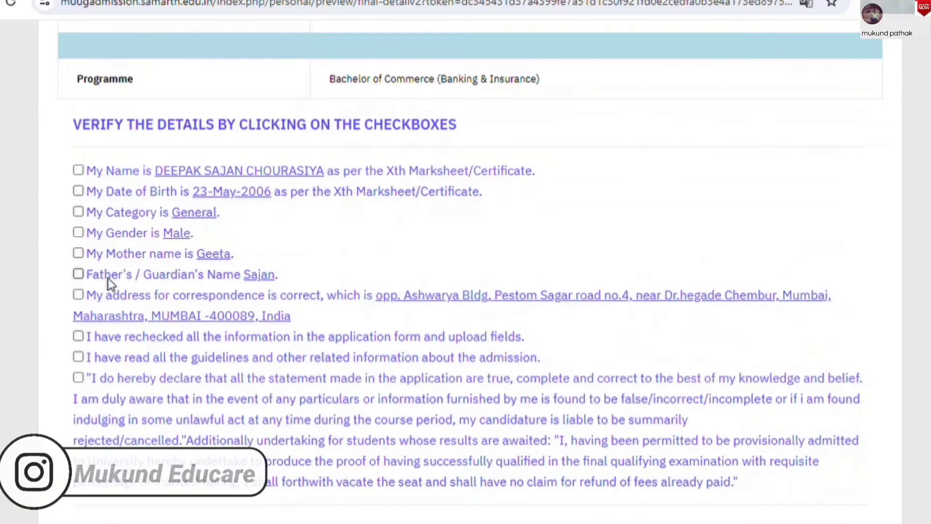
pyautogui.click(79, 169)
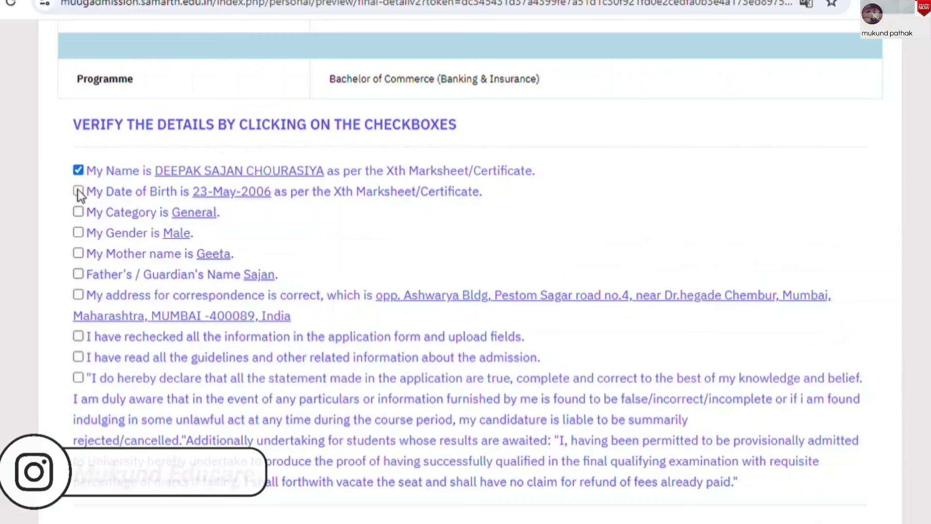
pyautogui.click(78, 191)
pyautogui.click(77, 235)
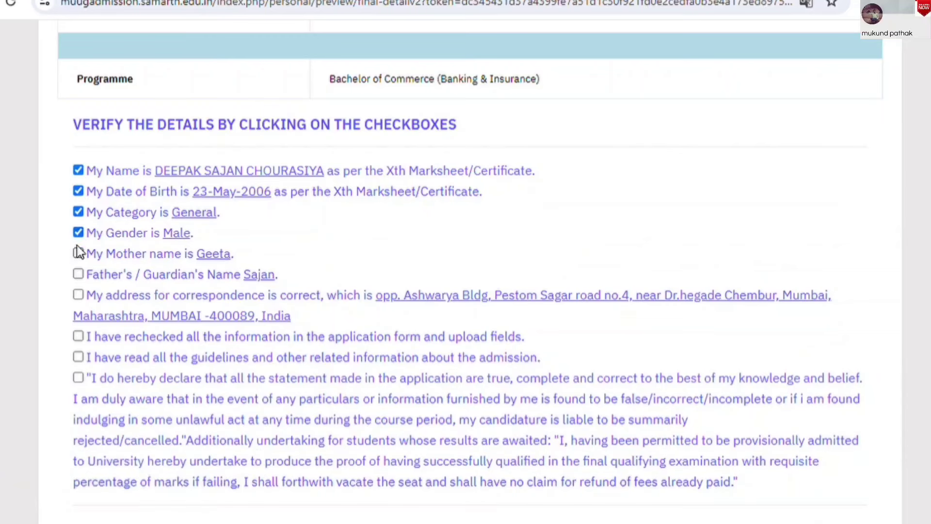
pyautogui.click(79, 296)
pyautogui.click(79, 336)
pyautogui.click(78, 357)
pyautogui.click(78, 378)
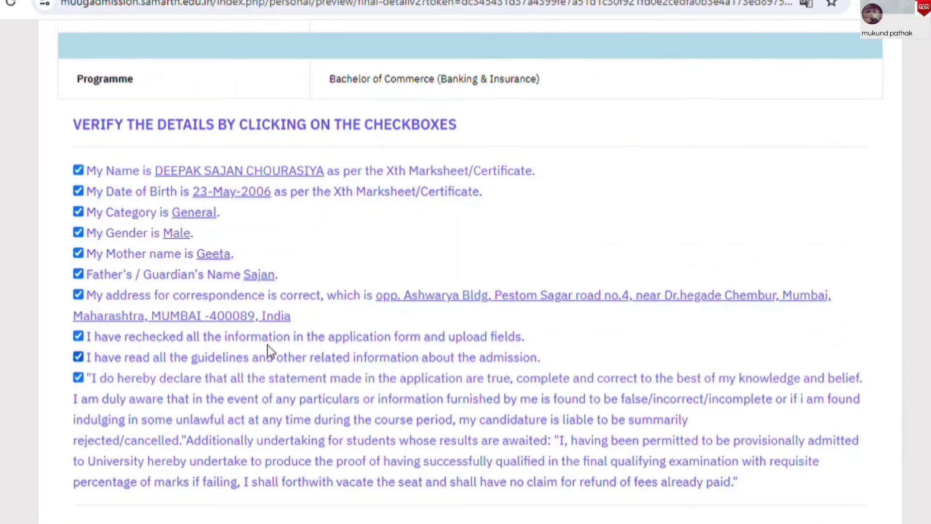
pyautogui.scroll(-5, 388, 339)
pyautogui.click(659, 339)
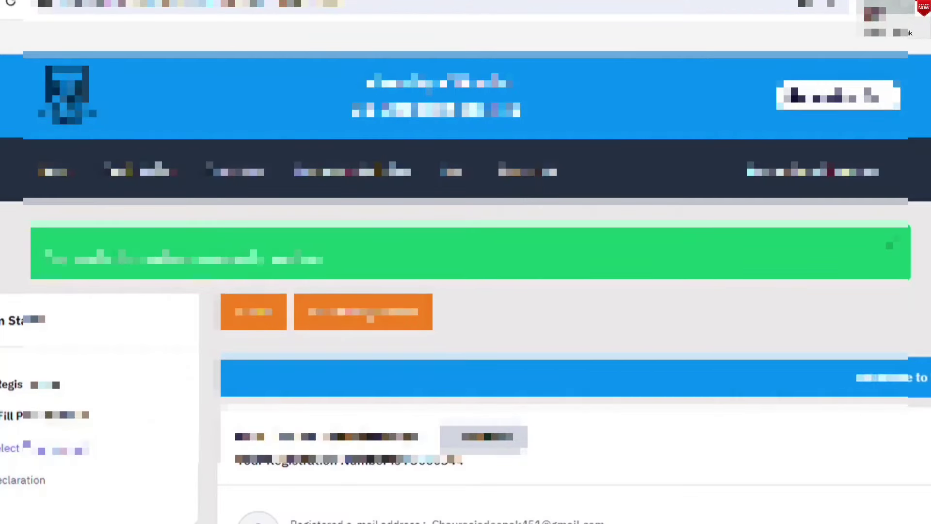
# - Check the college, date, status and receipts columns of the Programme Applications table on the dashboard
pyautogui.scroll(-3, 465, 291)
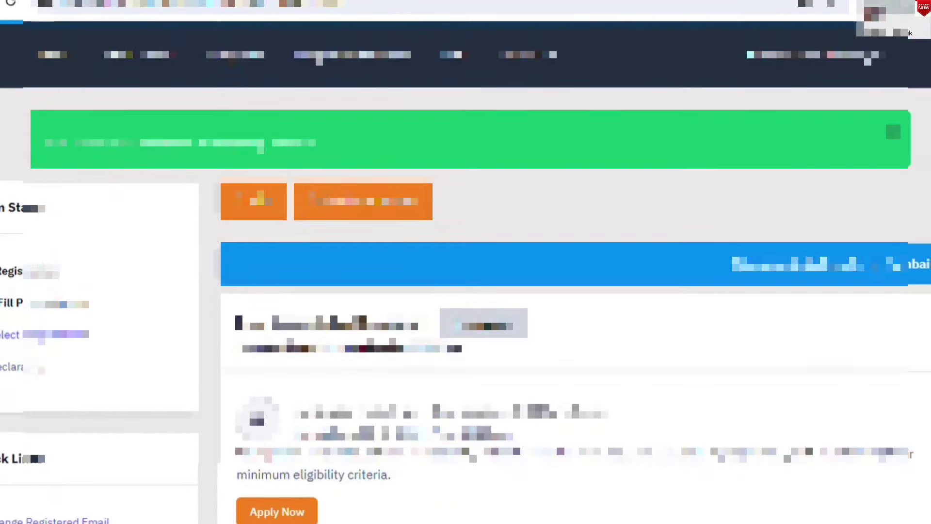
pyautogui.scroll(-10, 465, 272)
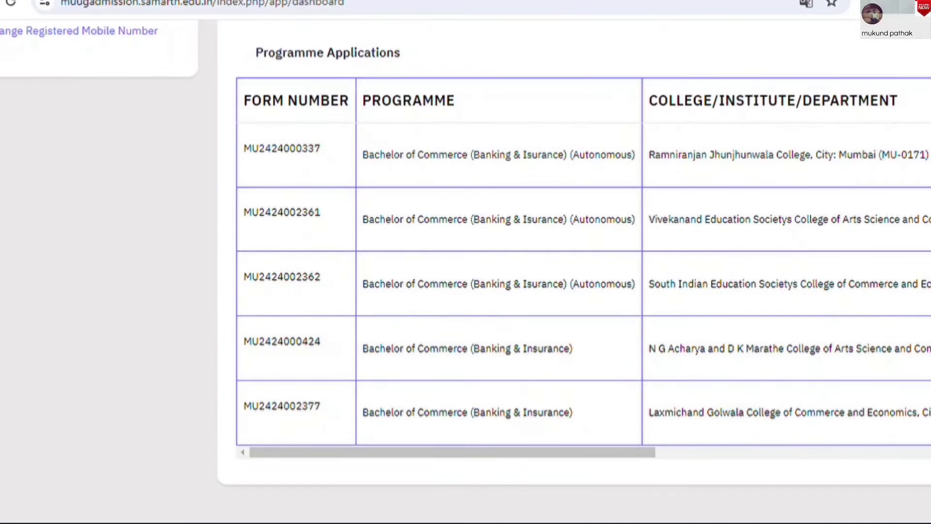
pyautogui.moveTo(549, 454); pyautogui.dragTo(906, 447)
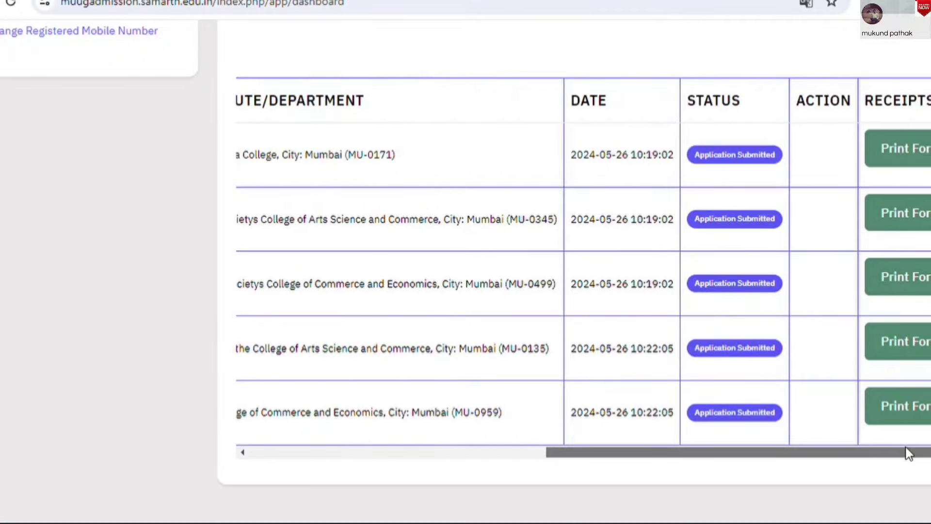
# - Open the printable form of the autonomous application to Ramniranjan Jhunjhunwala College (MU-0171) and read through its two pages
pyautogui.click(919, 163)
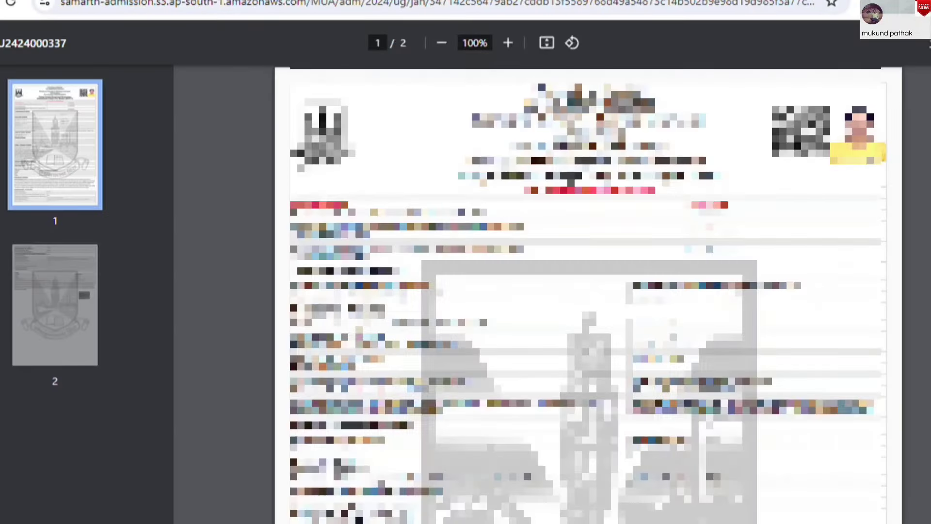
pyautogui.scroll(-4, 588, 291)
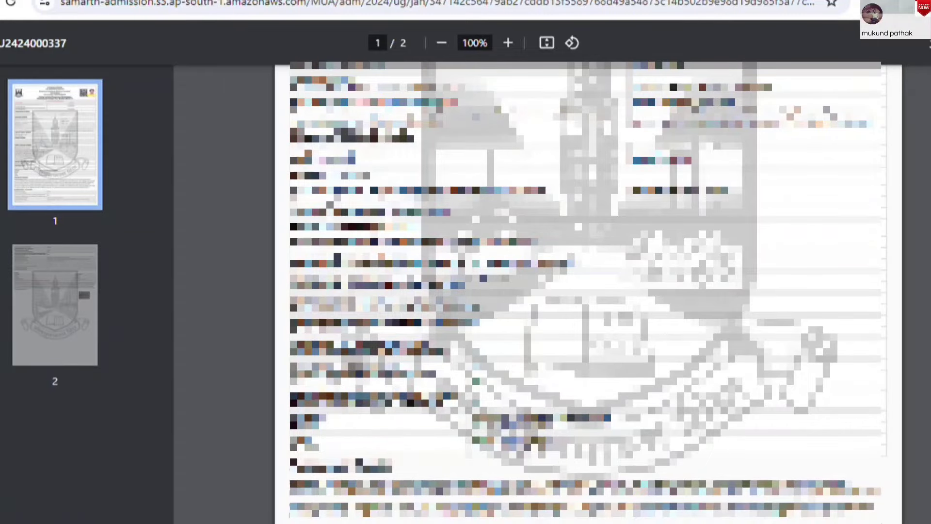
pyautogui.scroll(-10, 588, 290)
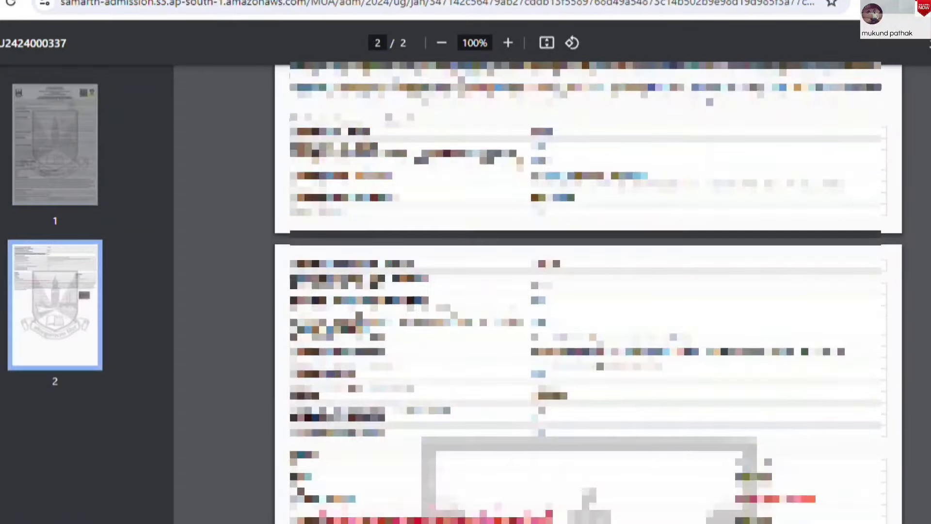
# - Return from the printable form to the dashboard and review each programme application's form number, programme, college and submission status
pyautogui.scroll(-1, 587, 291)
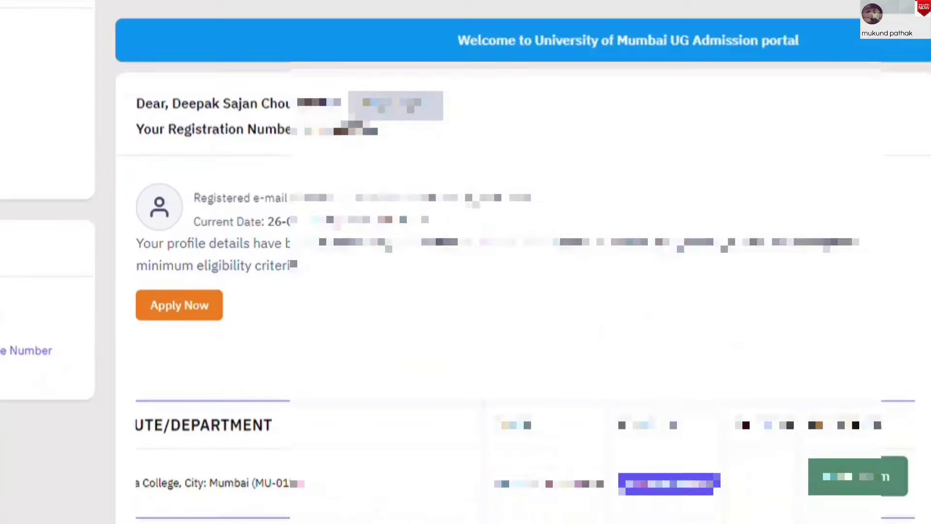
pyautogui.scroll(-6, 465, 262)
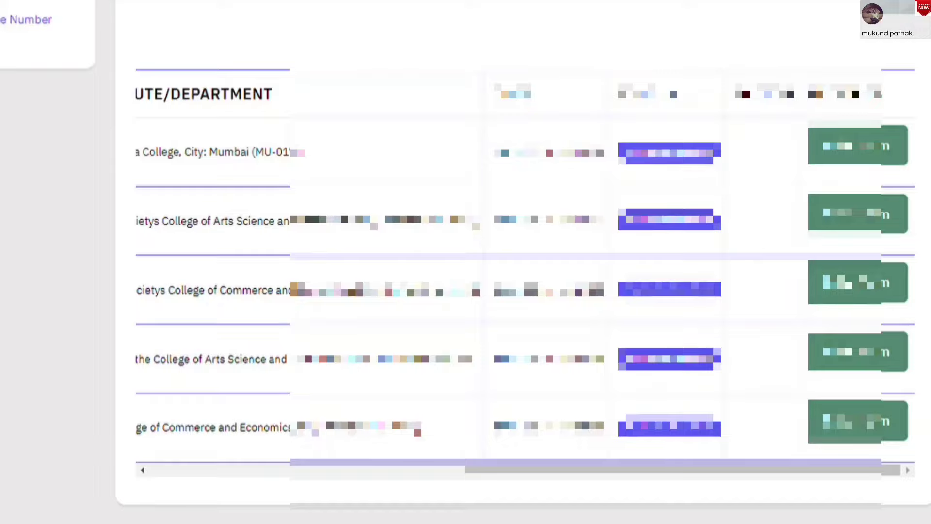
pyautogui.scroll(5, 466, 262)
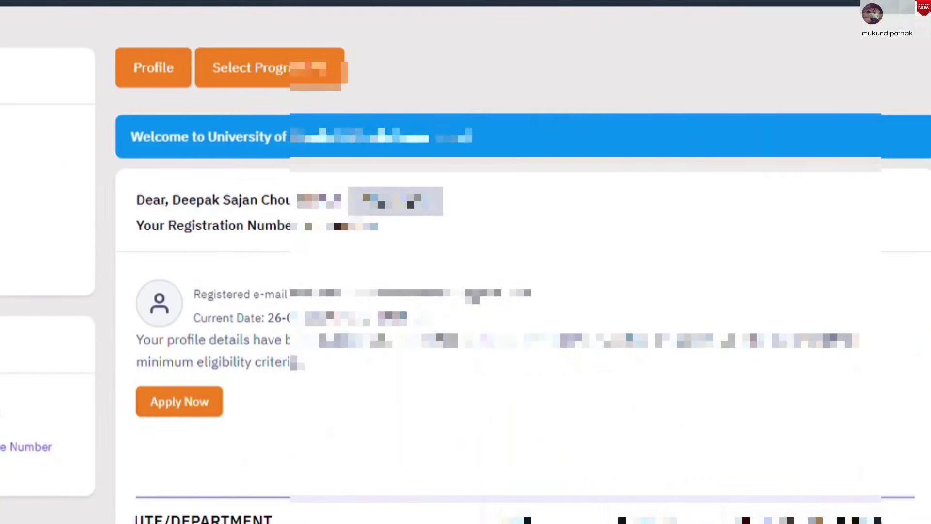
pyautogui.scroll(-8, 373, 315)
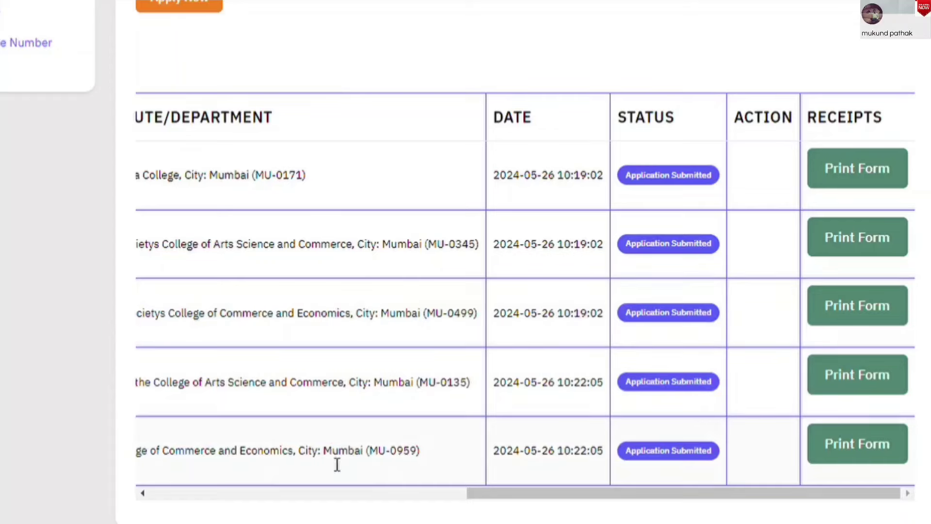
pyautogui.moveTo(478, 493); pyautogui.dragTo(160, 476)
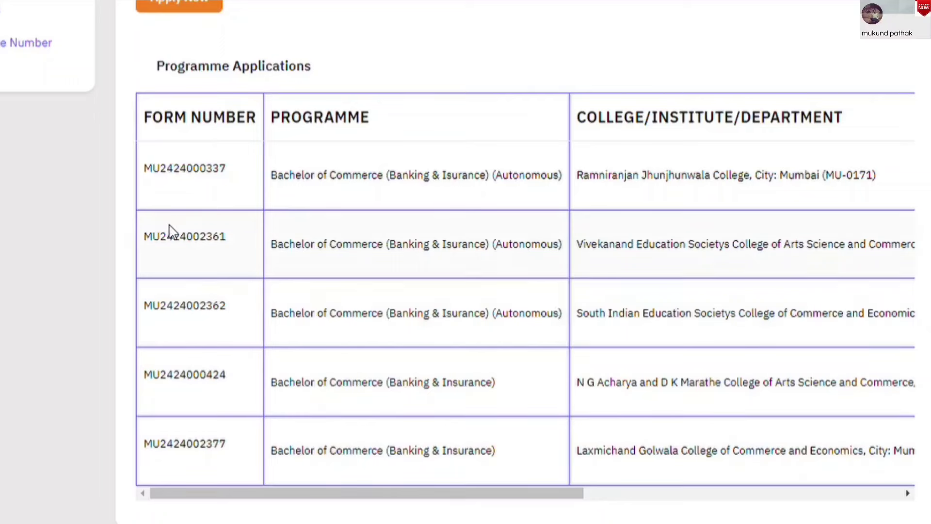
pyautogui.moveTo(306, 492); pyautogui.dragTo(660, 493)
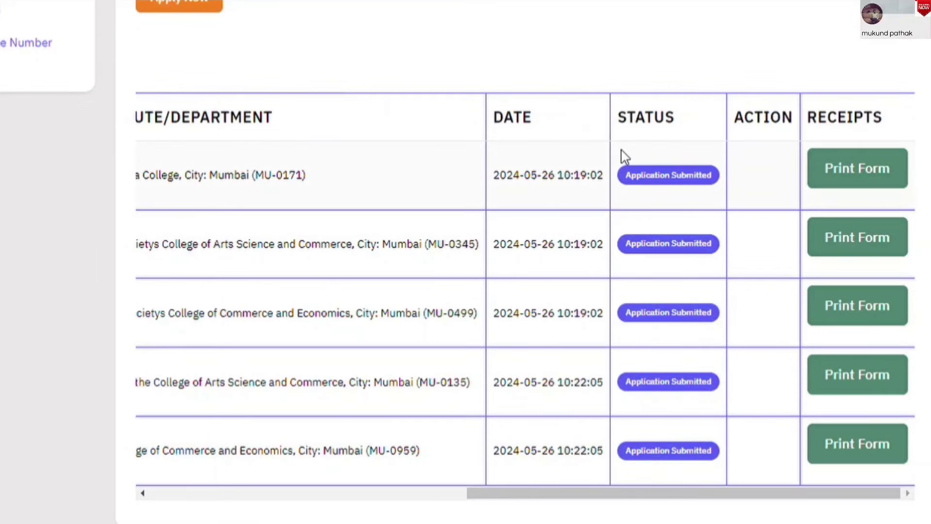
pyautogui.moveTo(620, 178); pyautogui.dragTo(718, 179)
pyautogui.moveTo(636, 242); pyautogui.dragTo(698, 262)
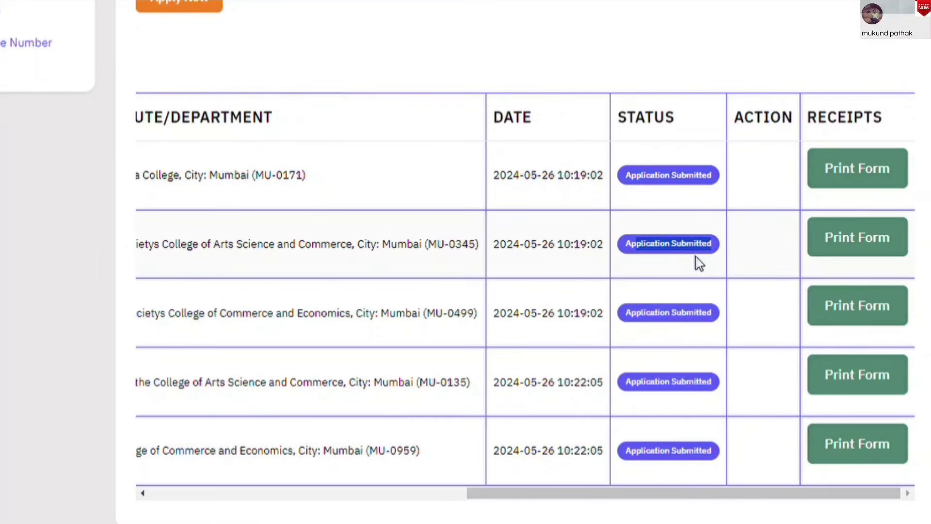